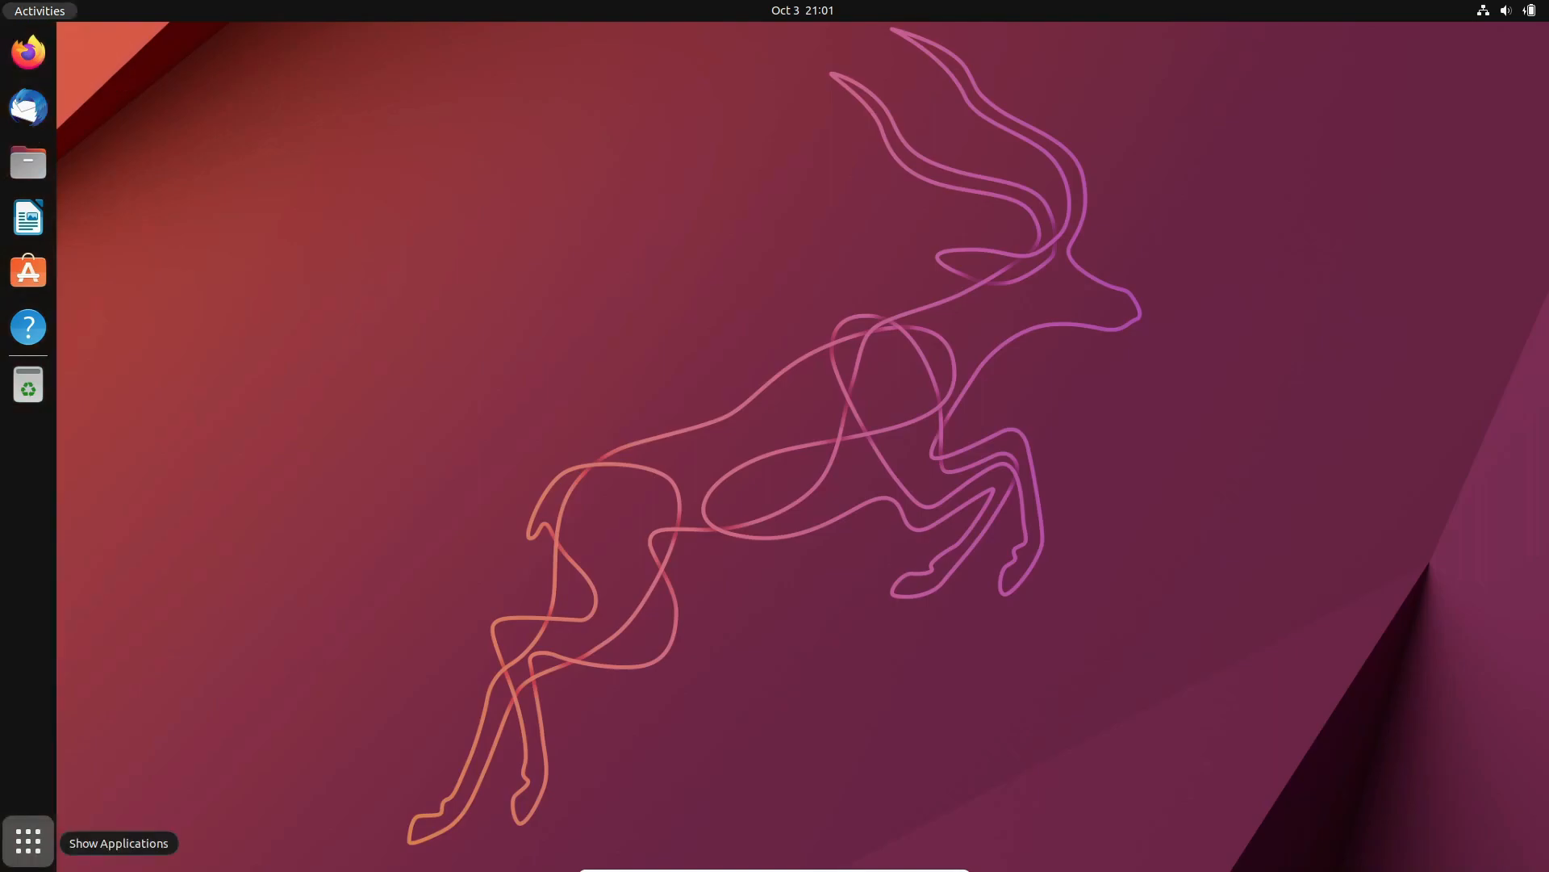
View the About system information in Settings, then close it and return to the desktop
click(28, 840)
scroll(574, 761, down, 1)
scroll(575, 760, up, 1)
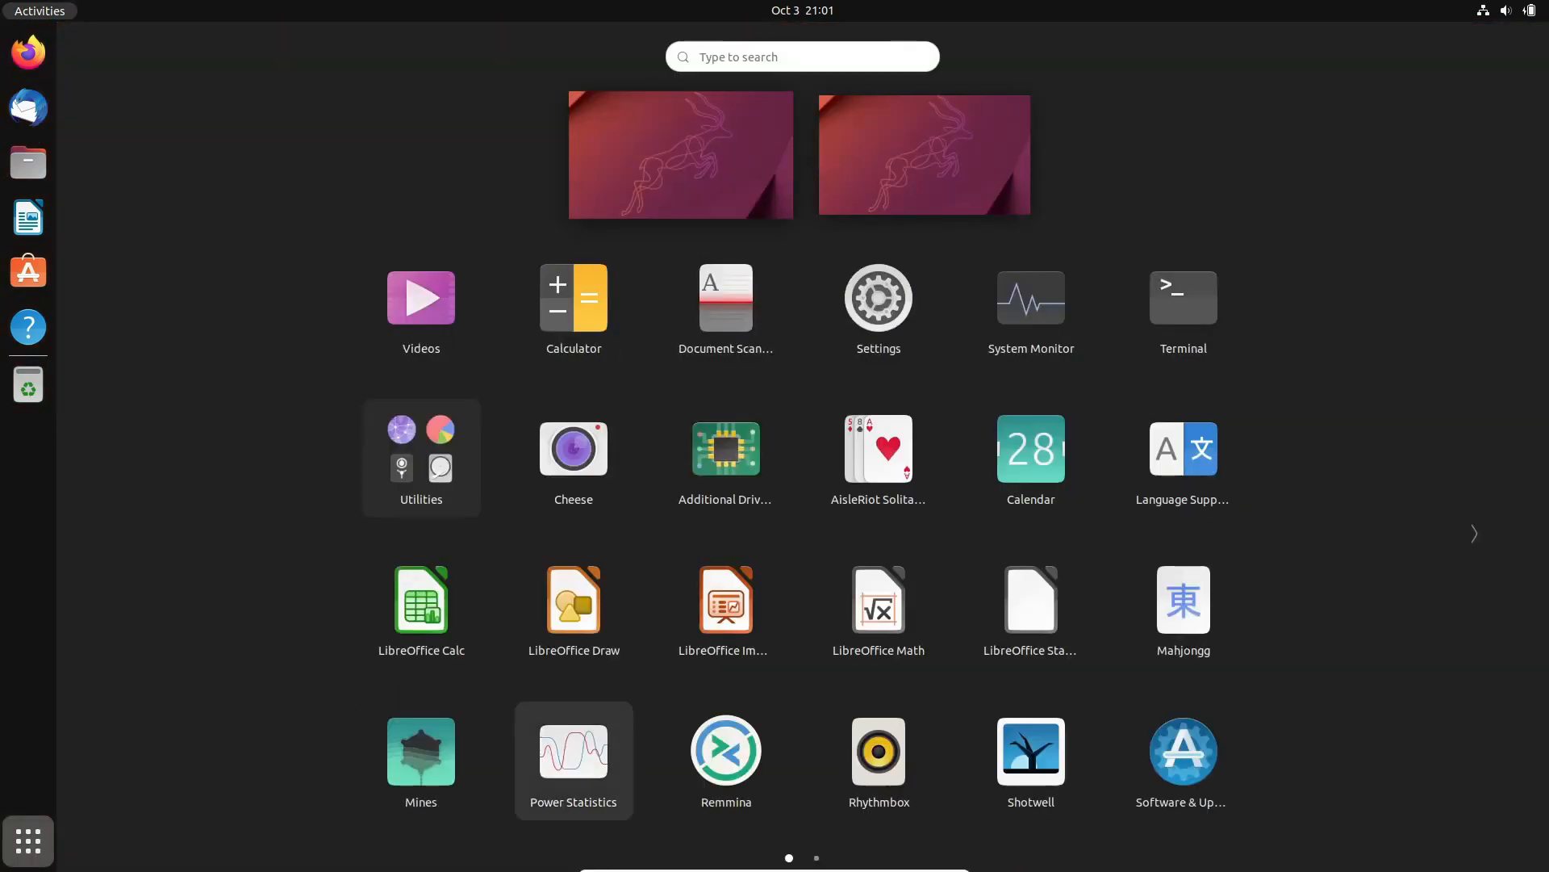
click(880, 299)
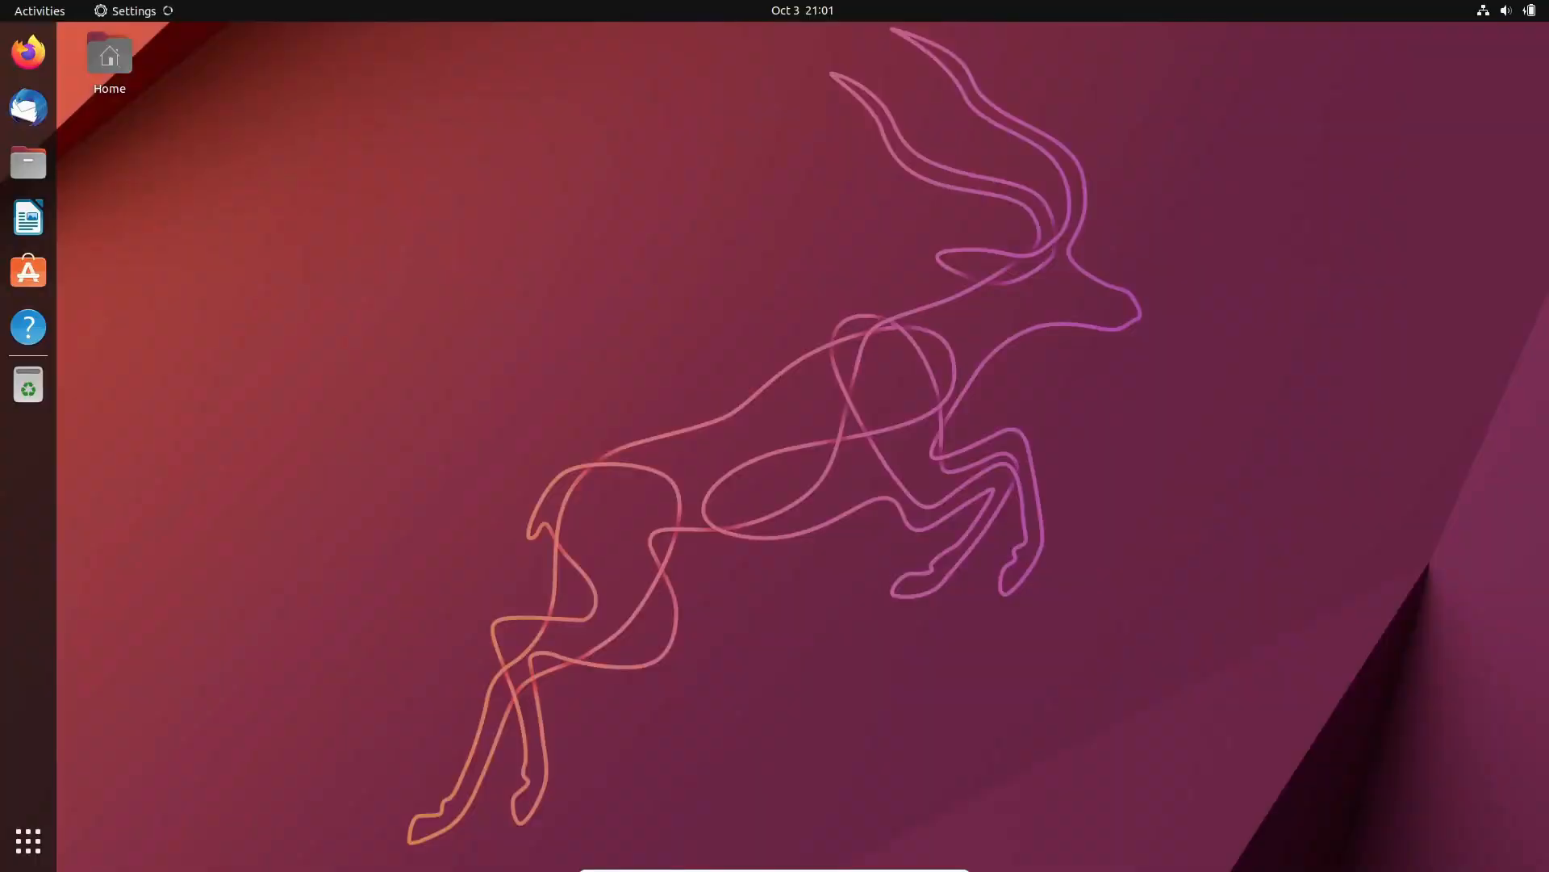
click(167, 848)
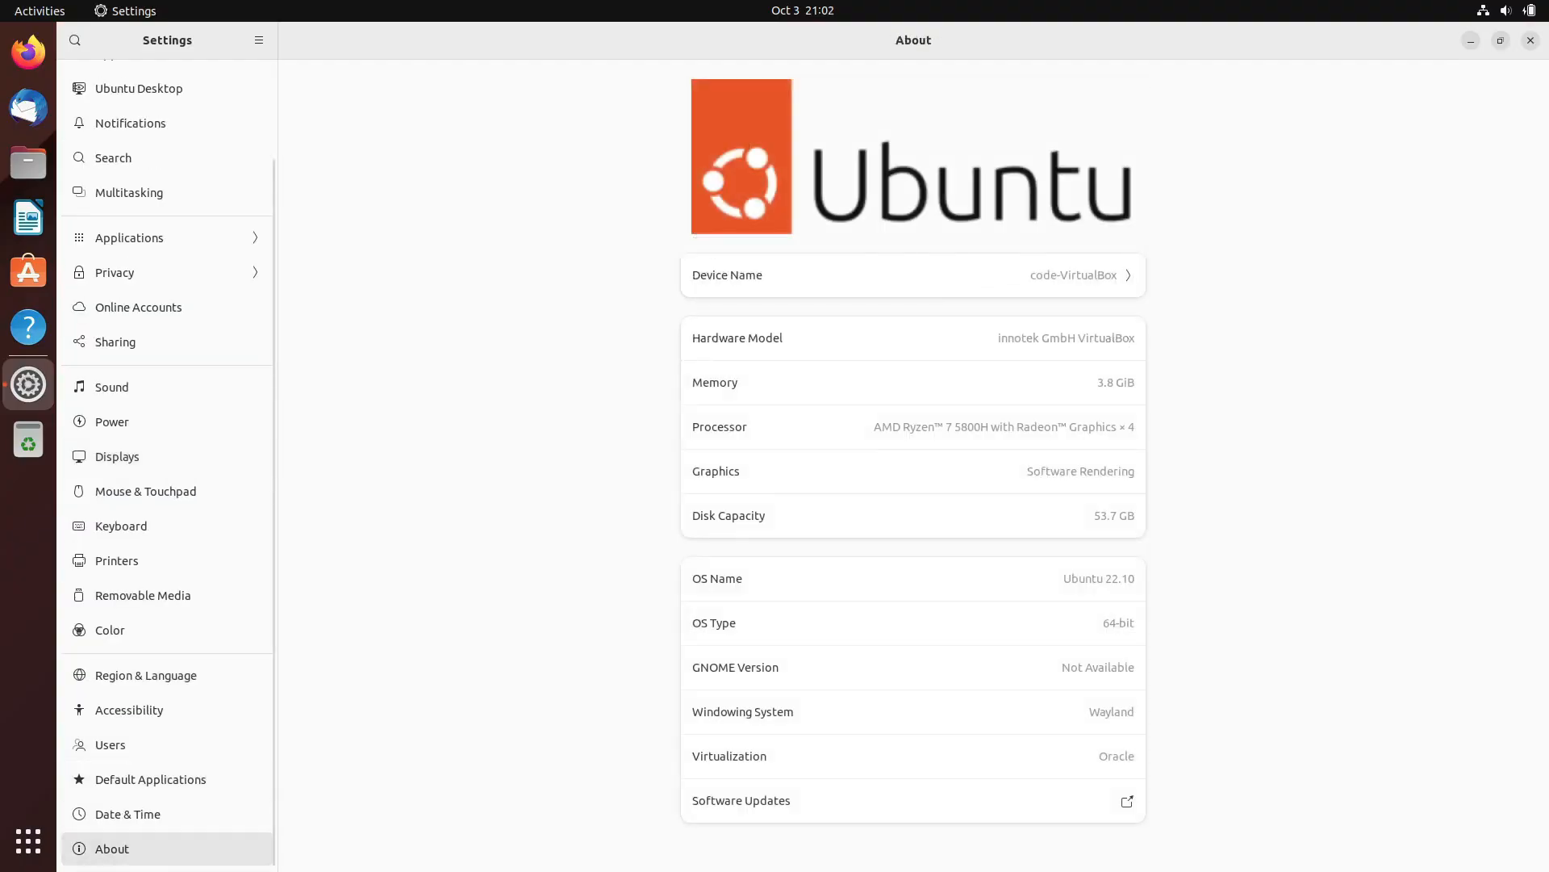
click(1530, 40)
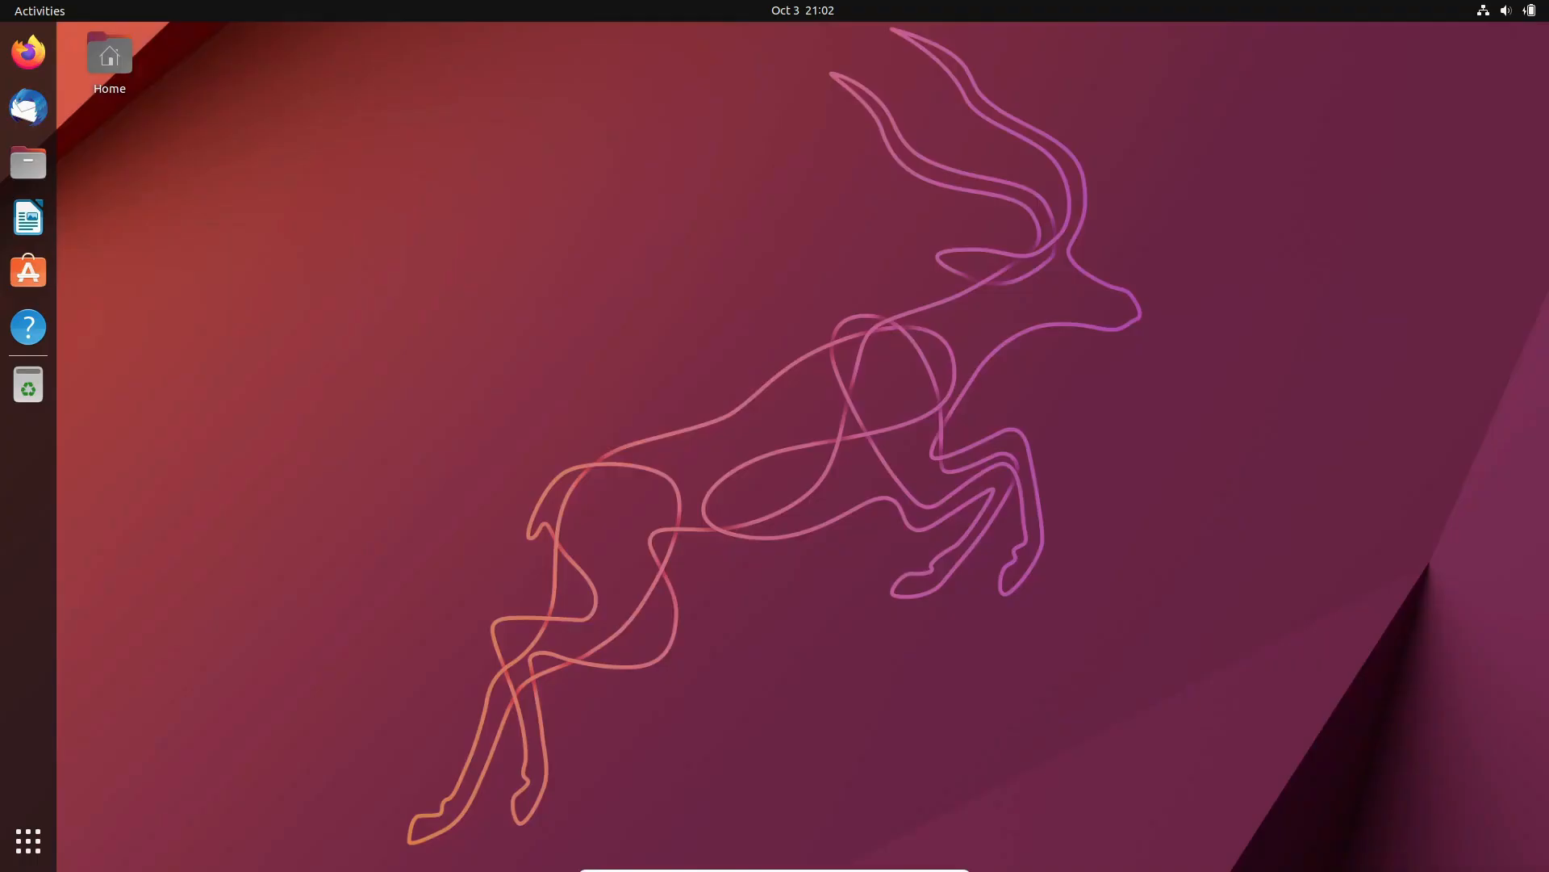
click(38, 10)
key(Escape)
Browse the Utilities app folder, view About Files in the home folder, close it and show quick settings
click(28, 840)
scroll(776, 484, down, 1)
scroll(422, 458, up, 1)
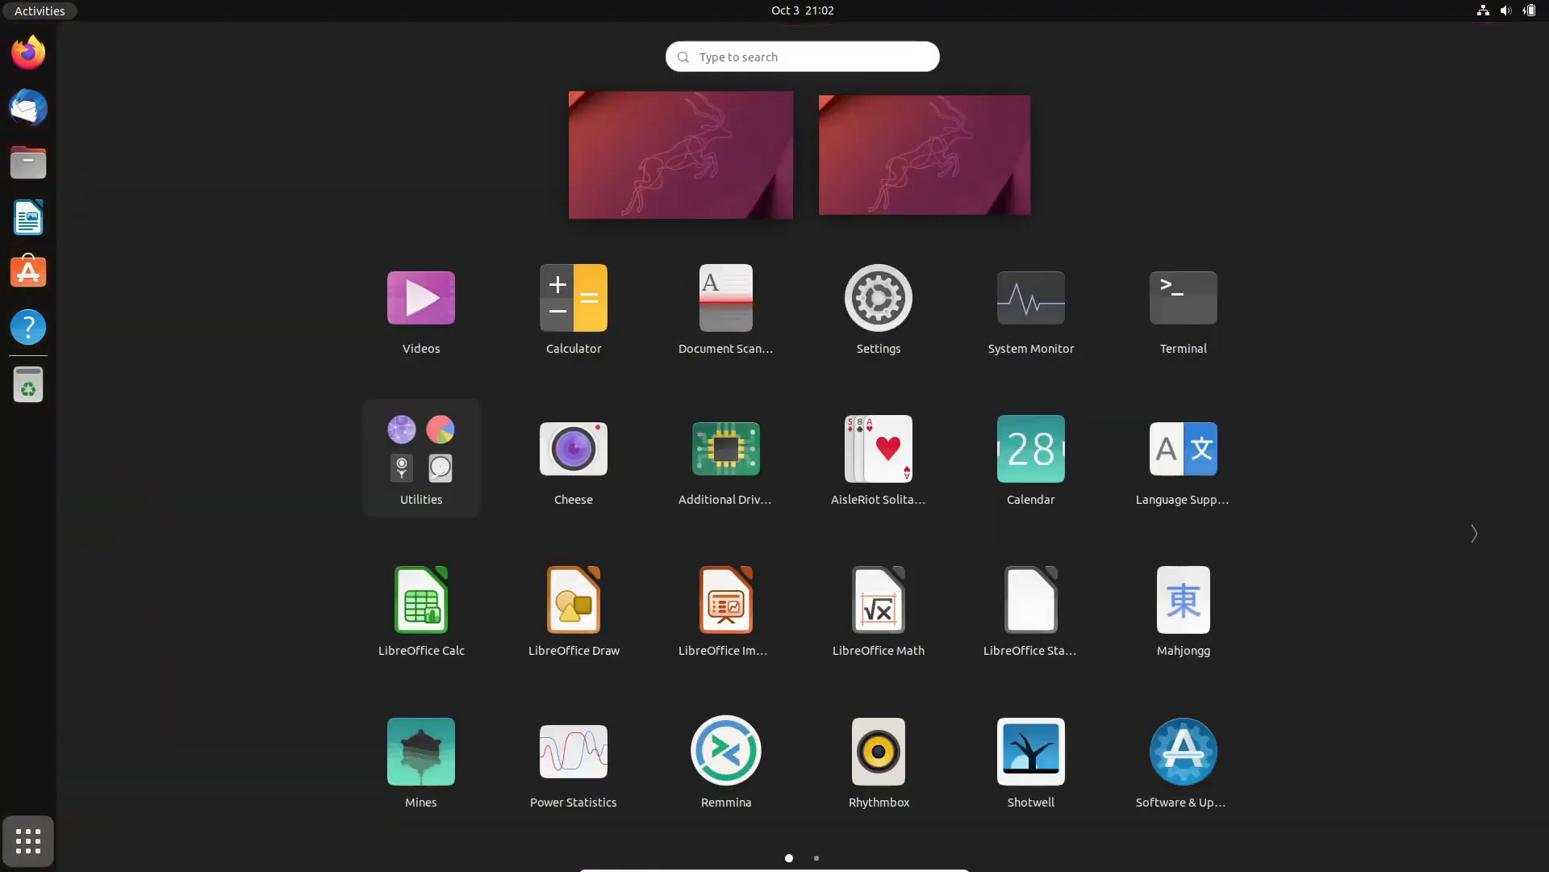
click(422, 457)
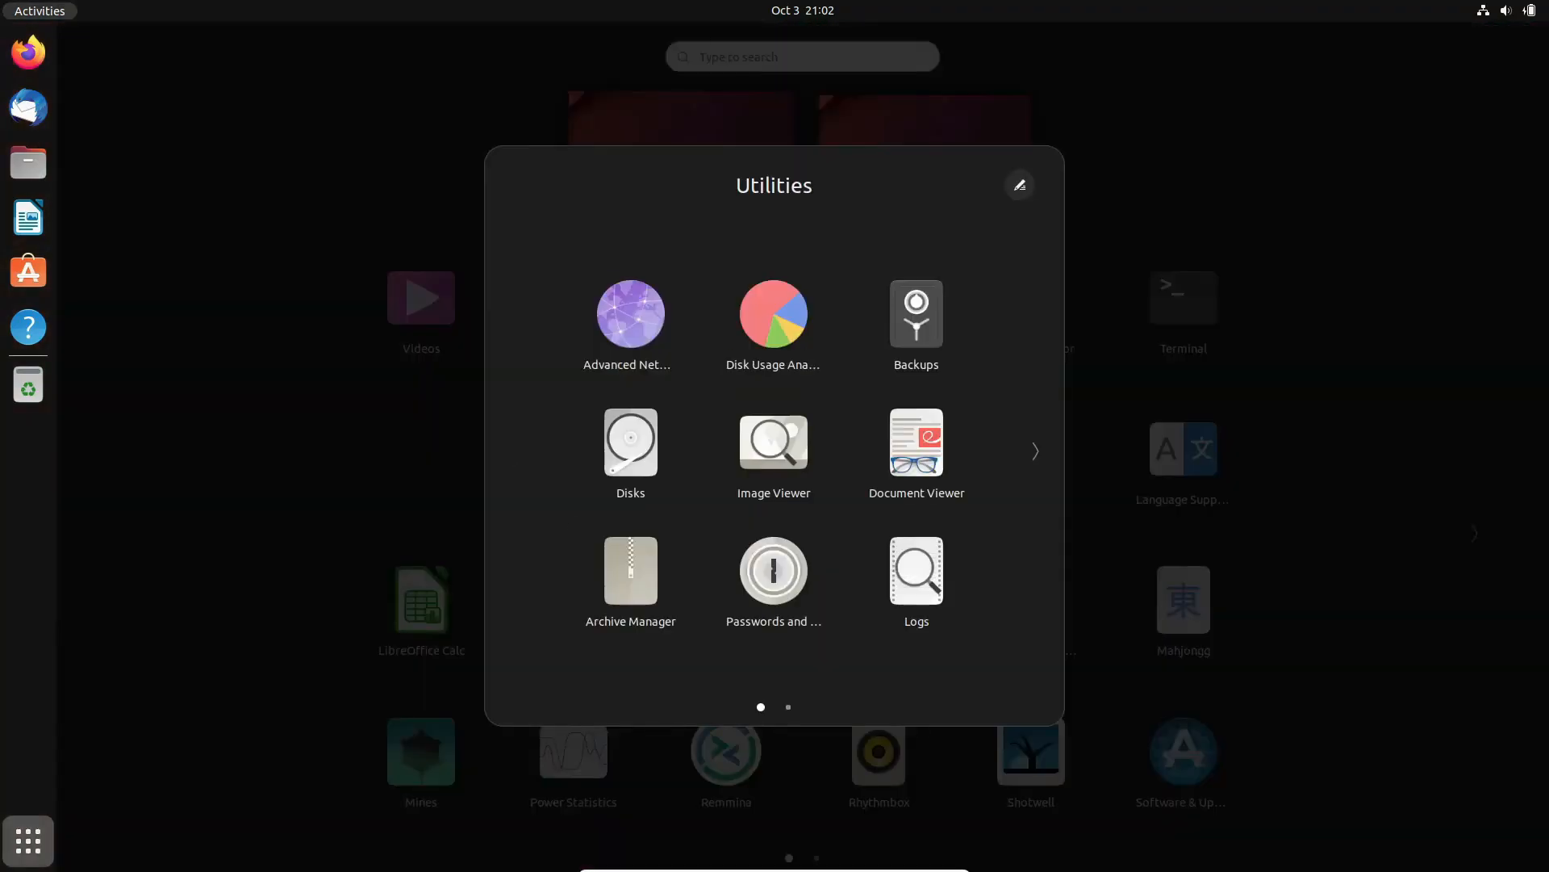
key(Escape)
click(28, 162)
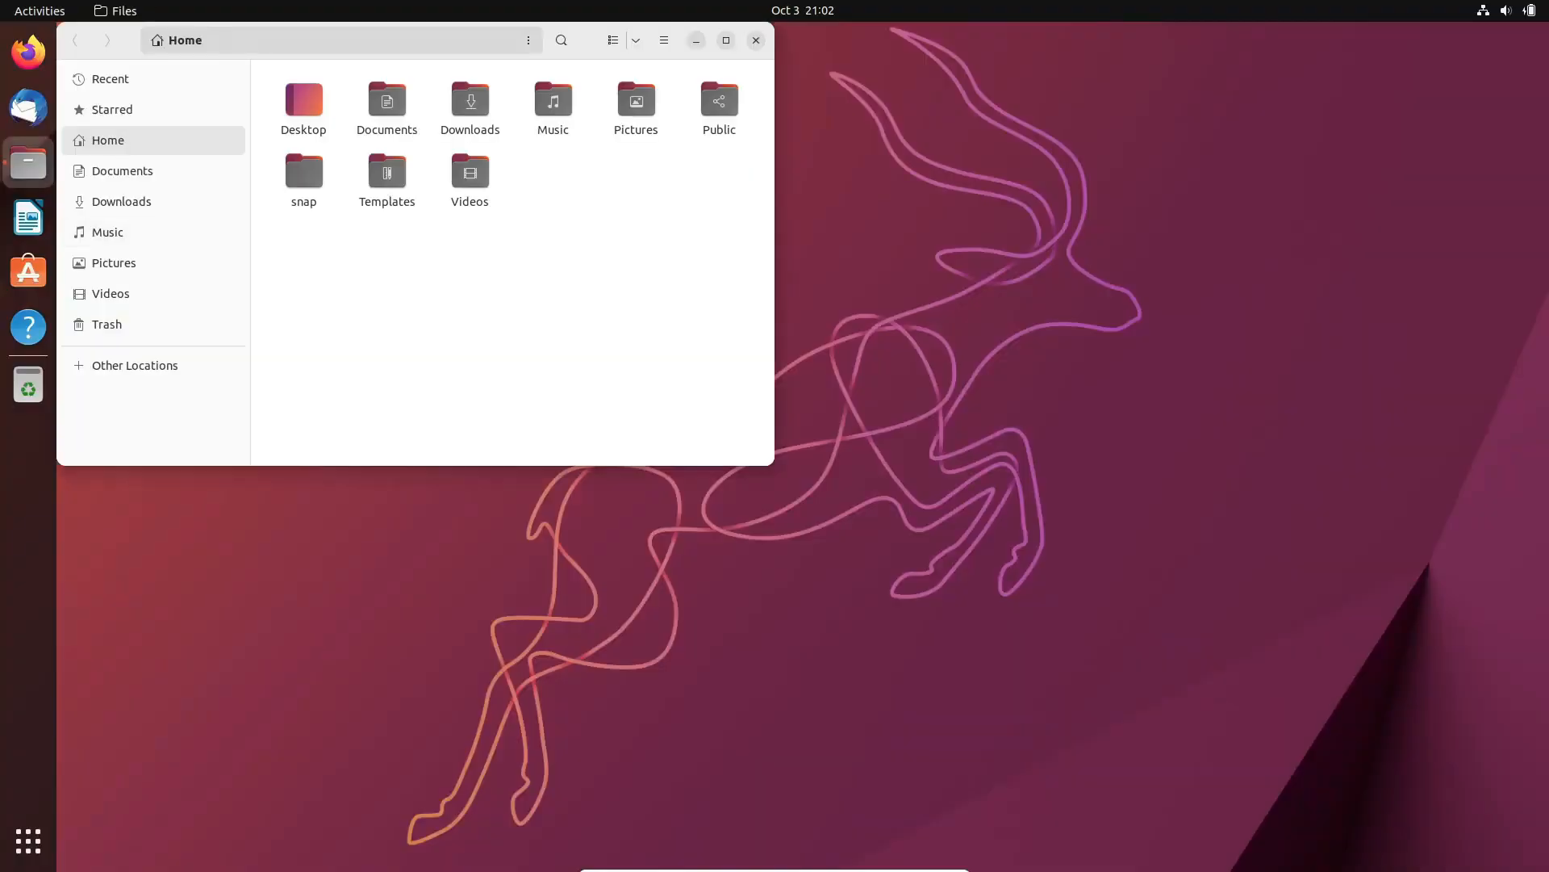
click(663, 40)
click(634, 358)
key(Escape)
key(ctrl+w)
click(1506, 9)
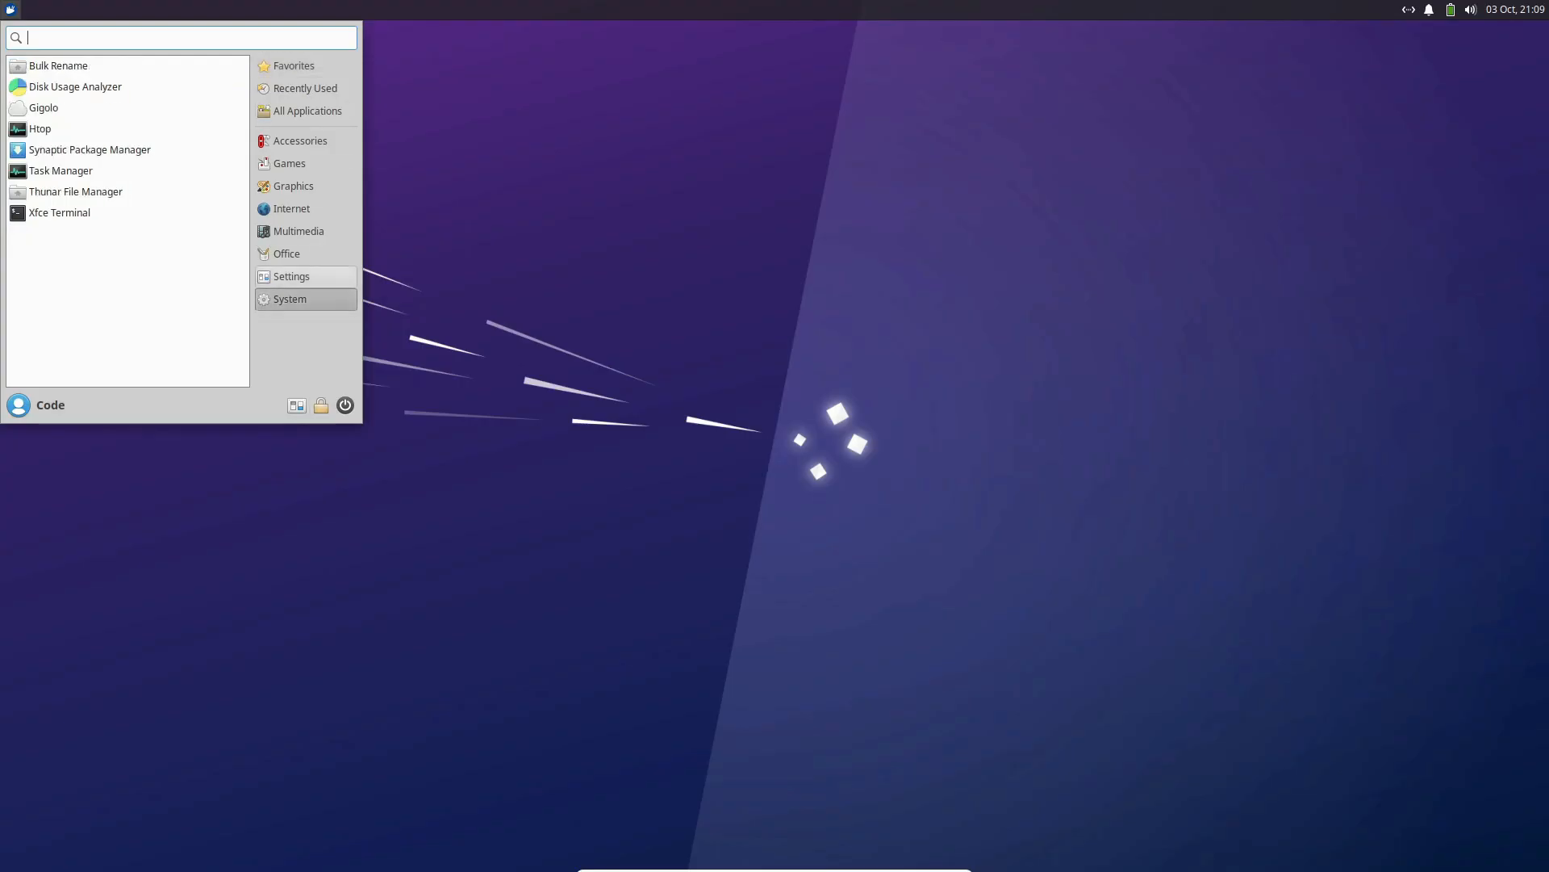
Select the Settings category in the menu and launch the complete Settings Manager
key(Up)
scroll(121, 217, down, 3)
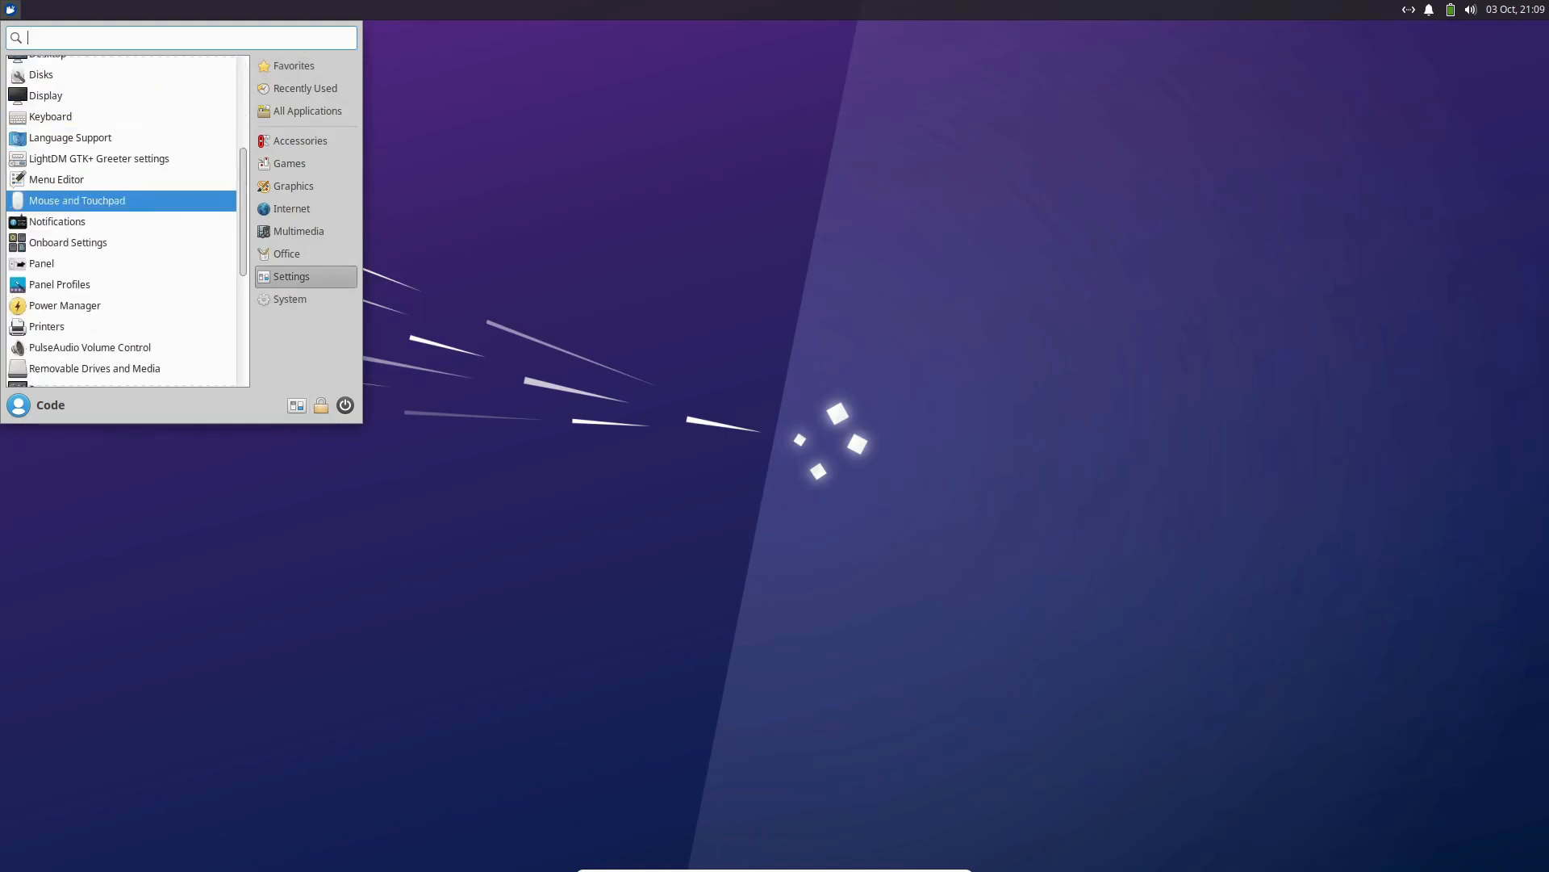
scroll(121, 218, down, 3)
scroll(121, 219, down, 2)
scroll(121, 219, up, 3)
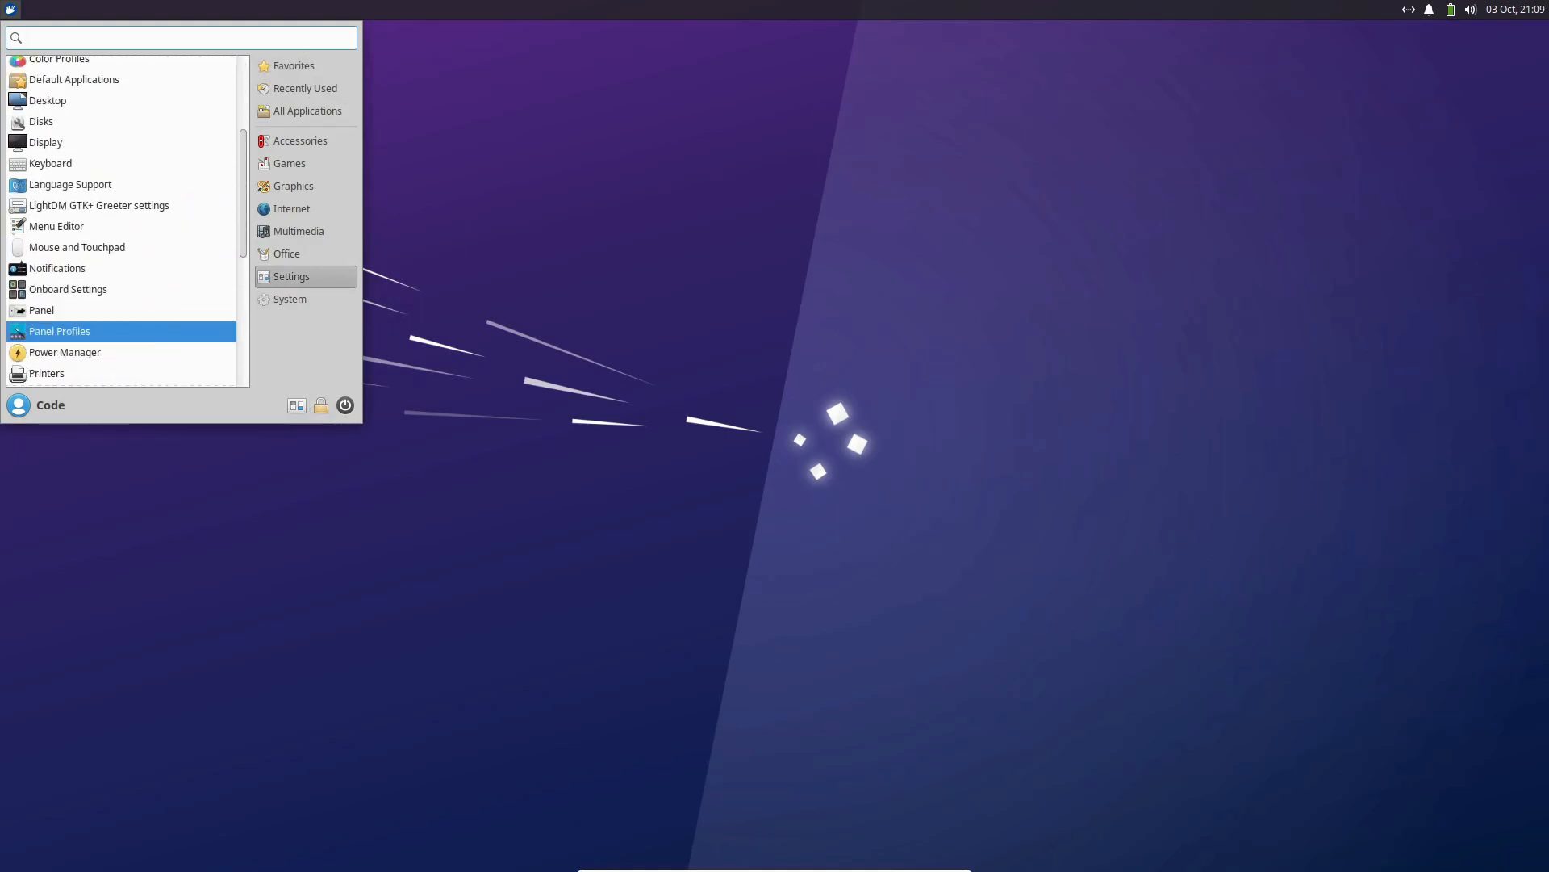
scroll(122, 219, up, 3)
click(297, 404)
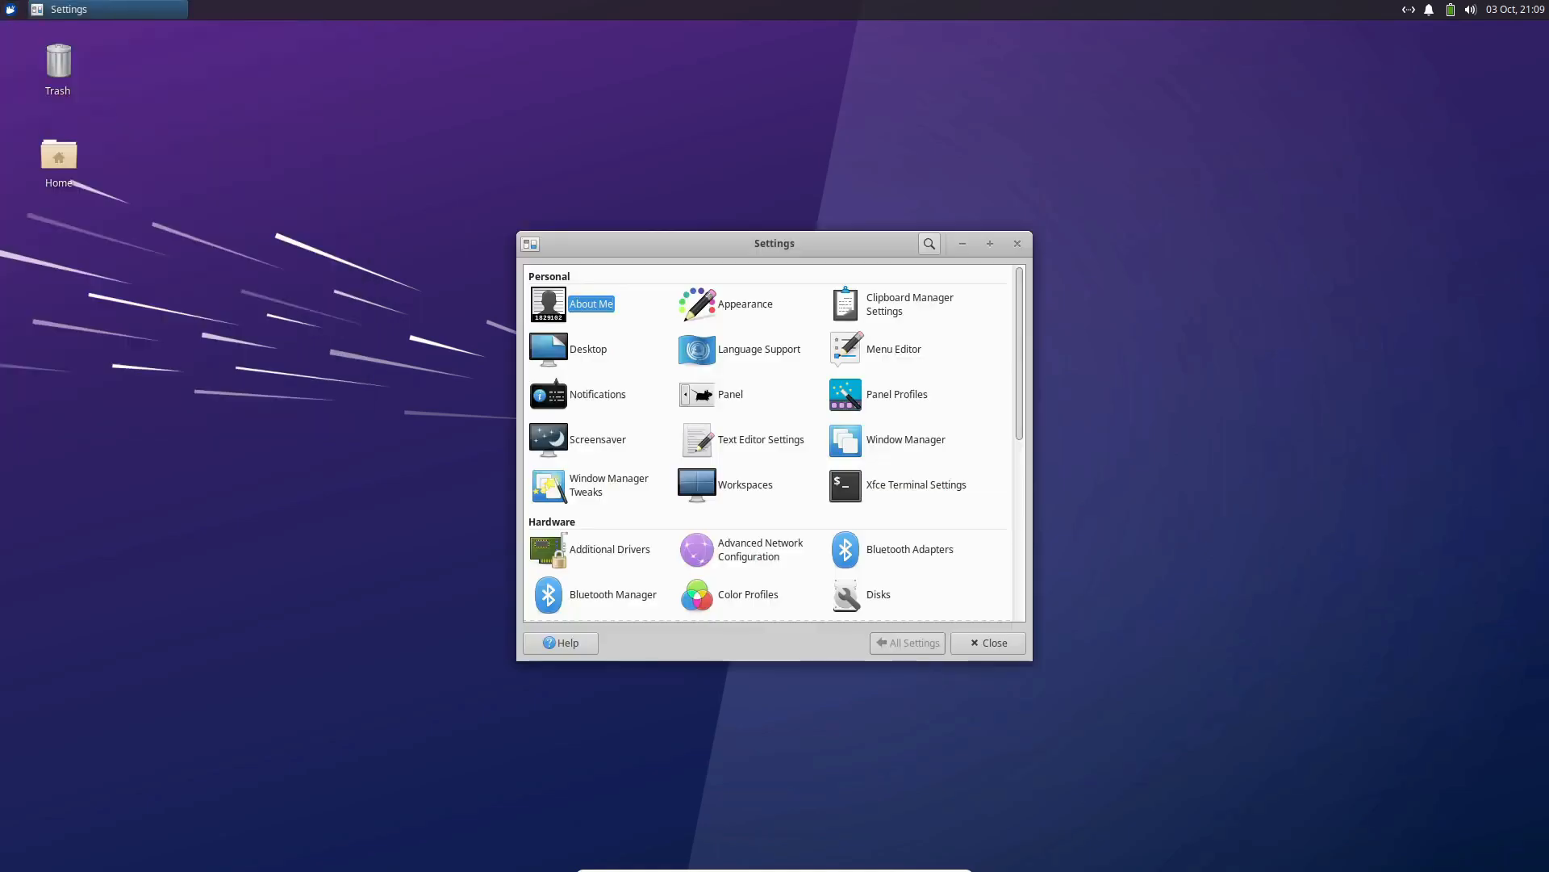
scroll(714, 442, down, 3)
scroll(714, 442, down, 3)
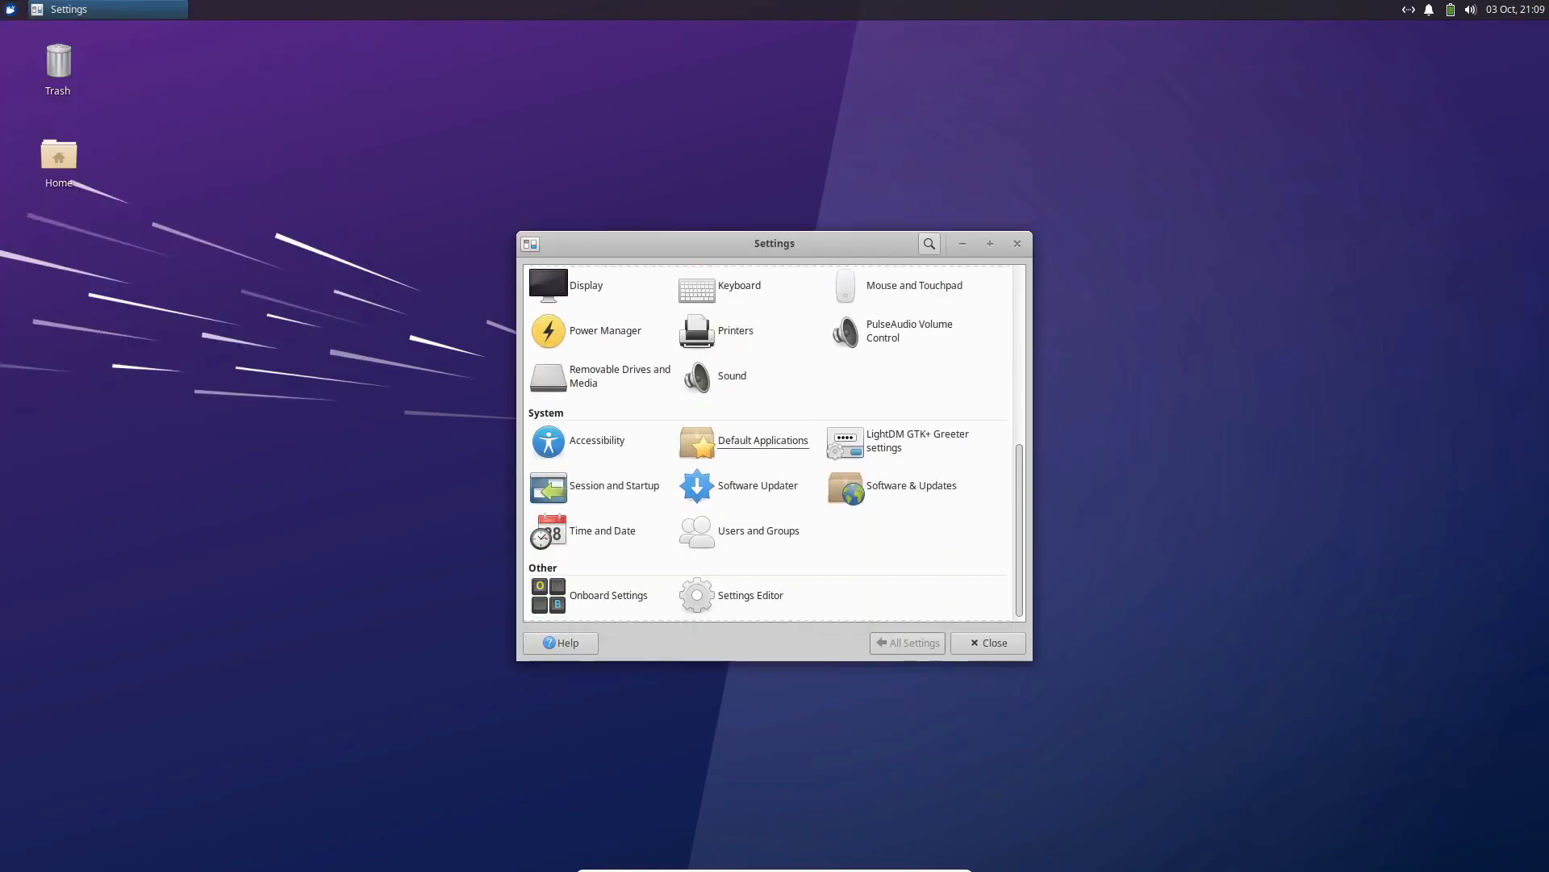
scroll(714, 442, up, 1)
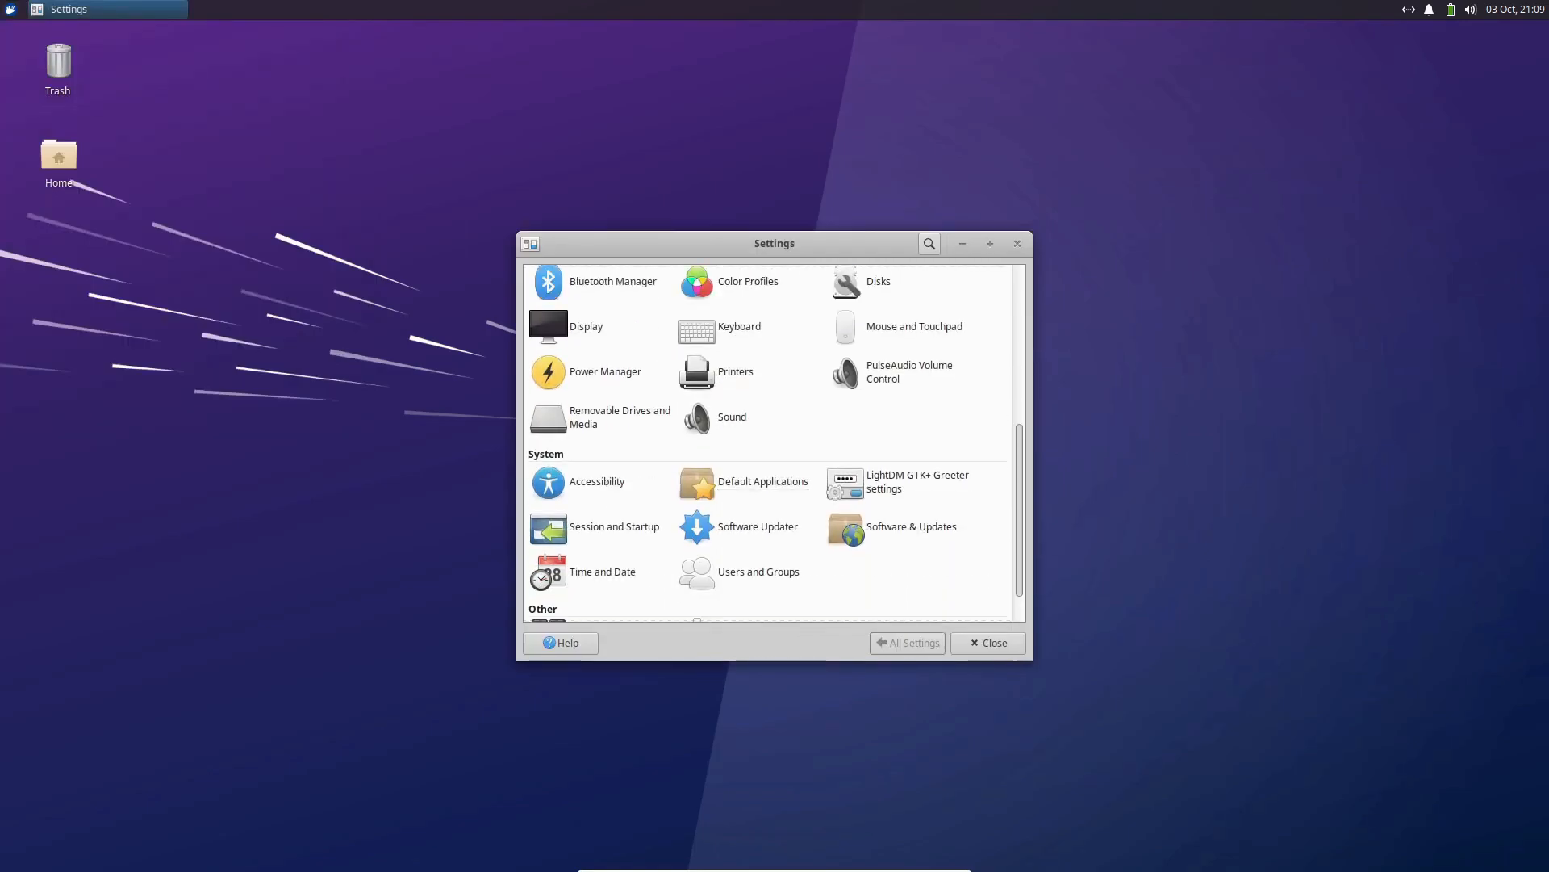
scroll(714, 442, up, 1)
scroll(715, 442, up, 1)
scroll(715, 442, up, 1)
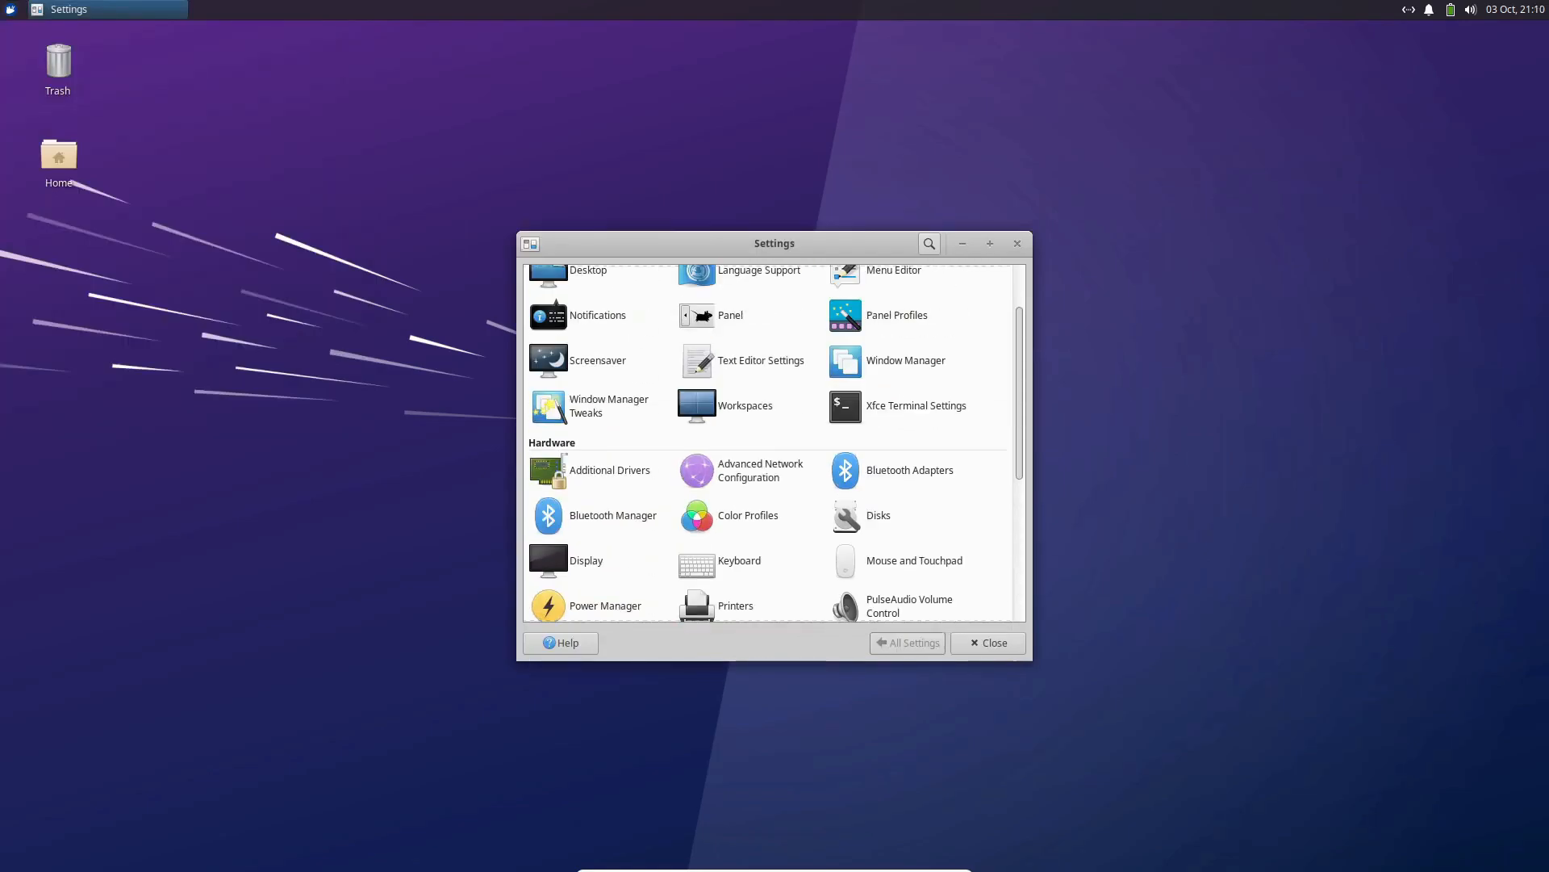
scroll(715, 441, up, 1)
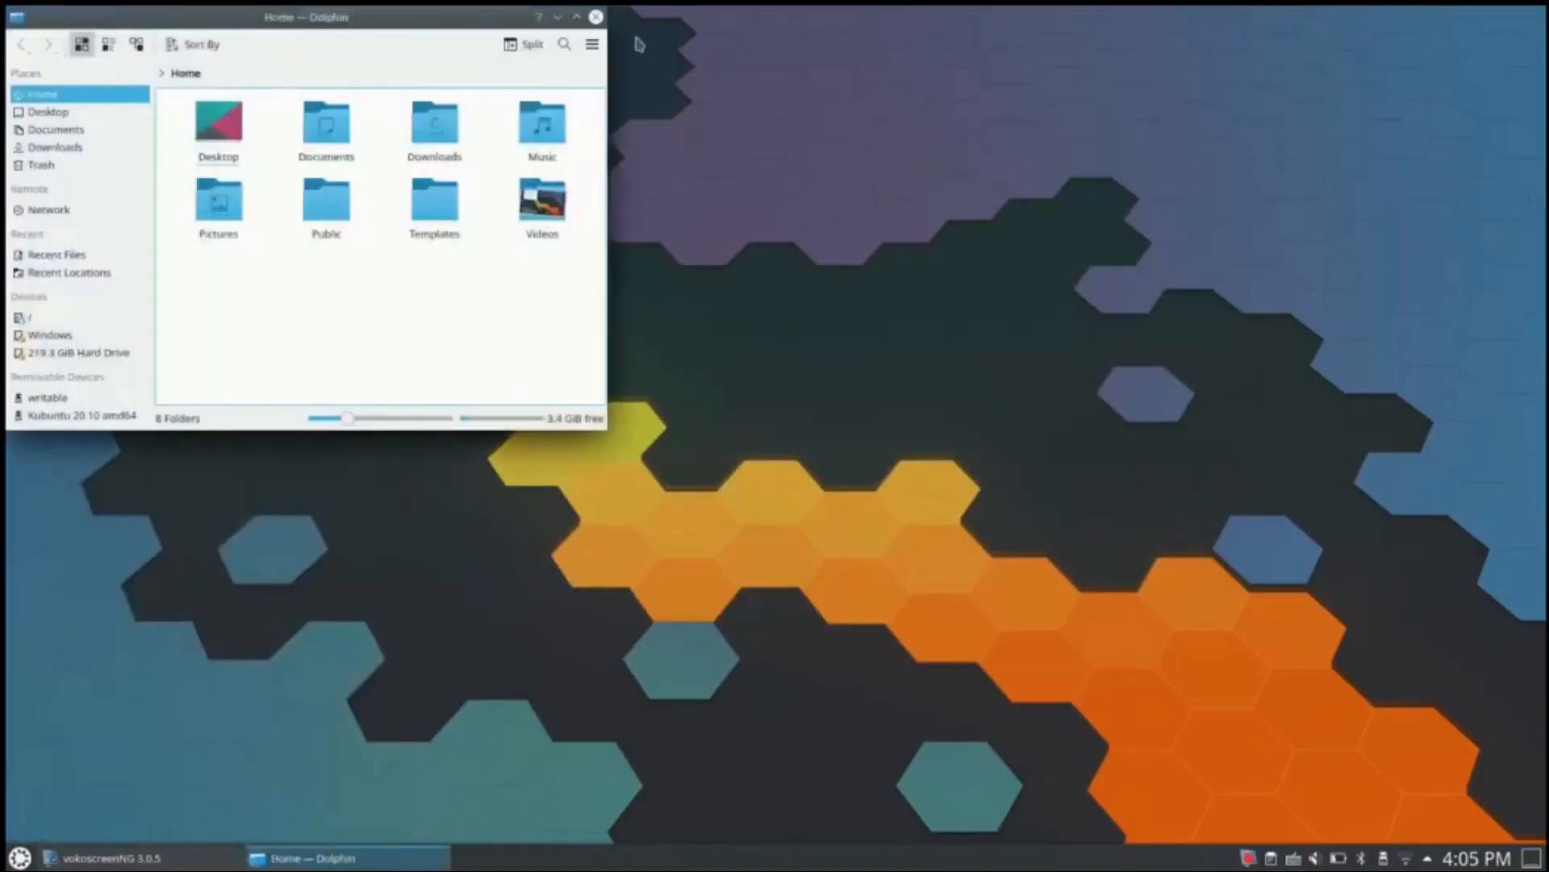
Maximize and restore the file manager window, then enlarge it by dragging
click(579, 17)
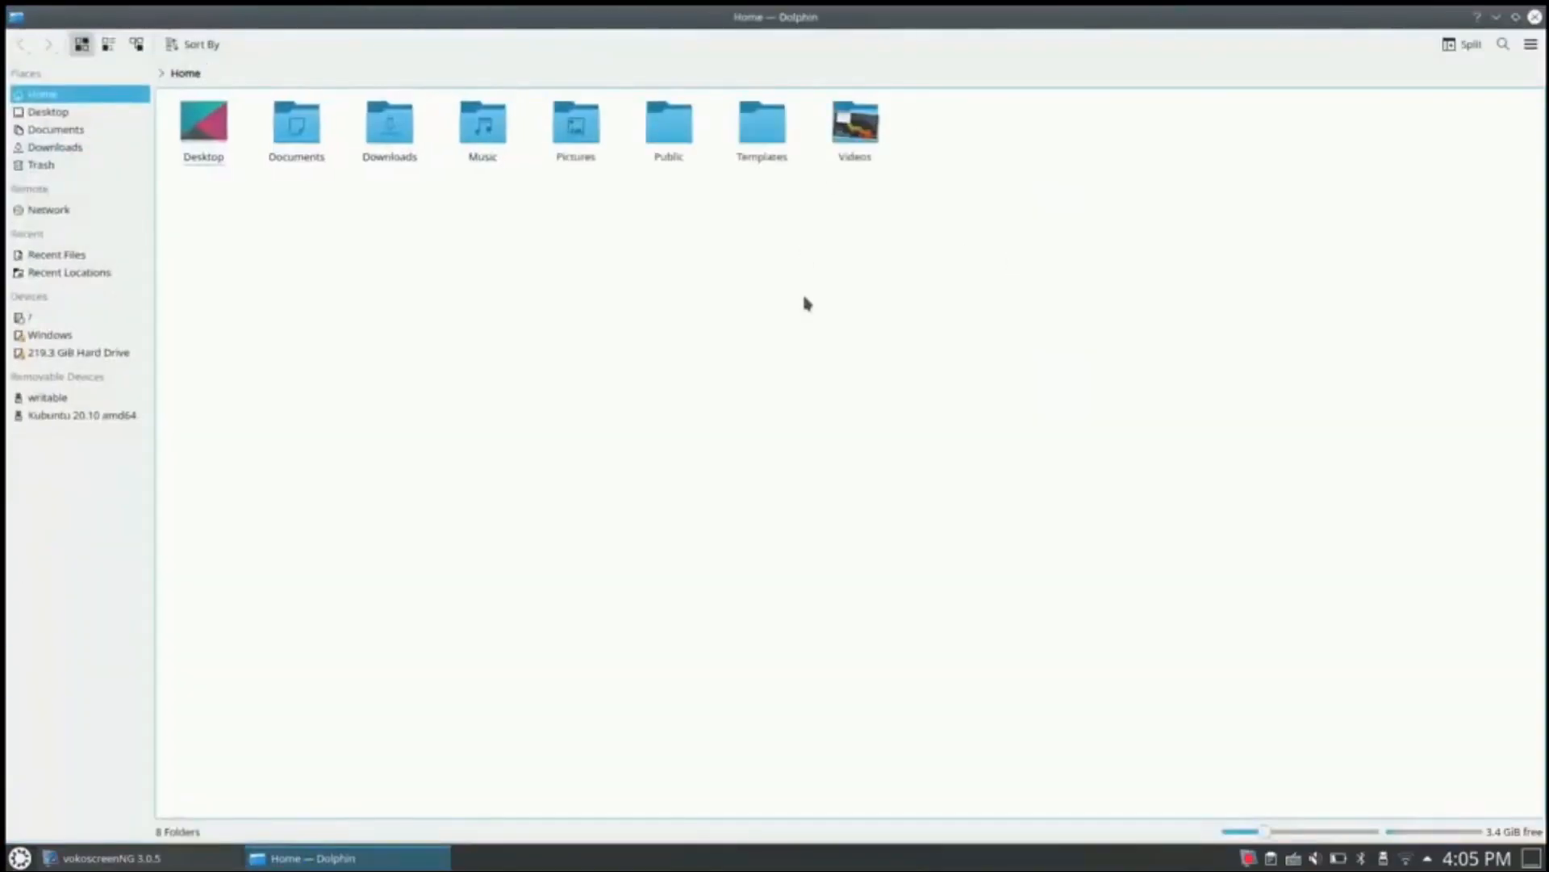
double_click(922, 17)
drag(606, 426, 1124, 652)
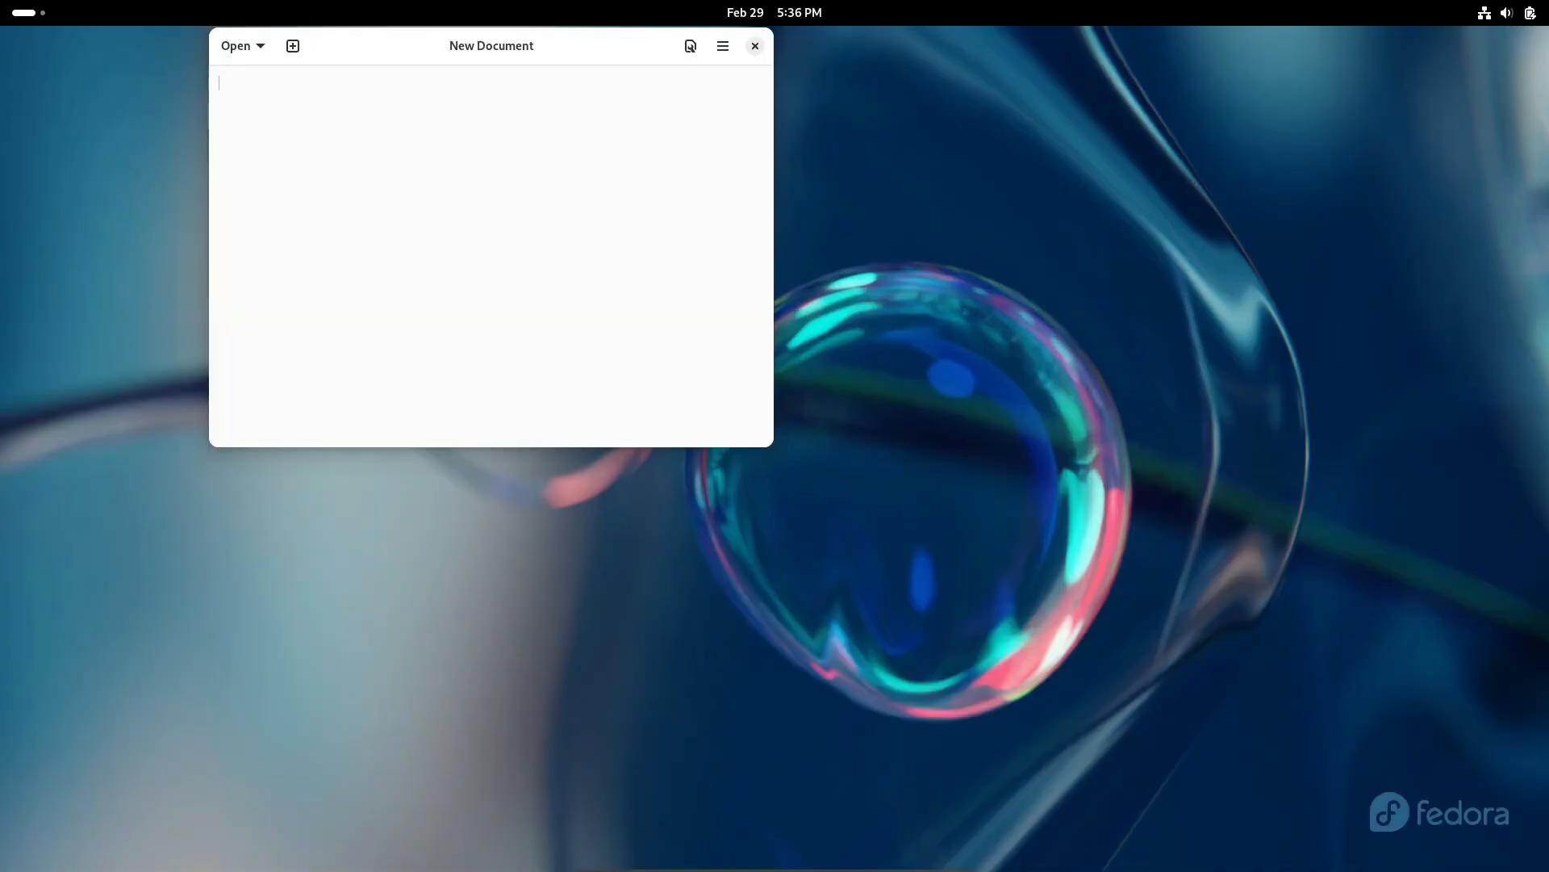
View the text editor's About information, then quit the text editor
key(F10)
key(Up)
key(Up)
key(Return)
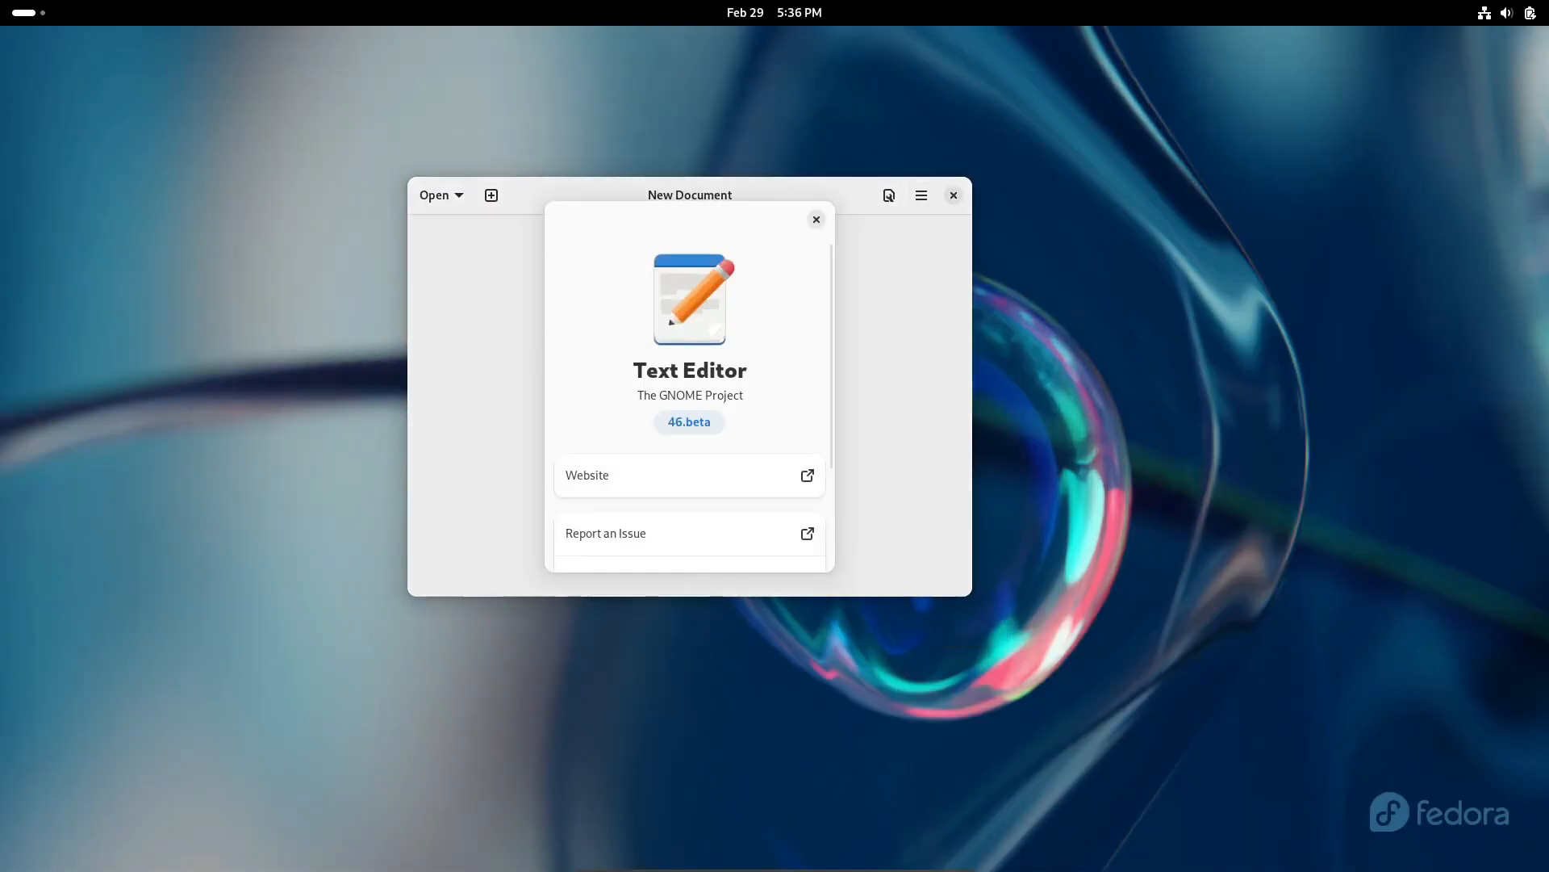
key(Escape)
key(ctrl+q)
Launch Files at the home folder, view About Files, then close the window
key(super)
key(ctrl+alt+Tab)
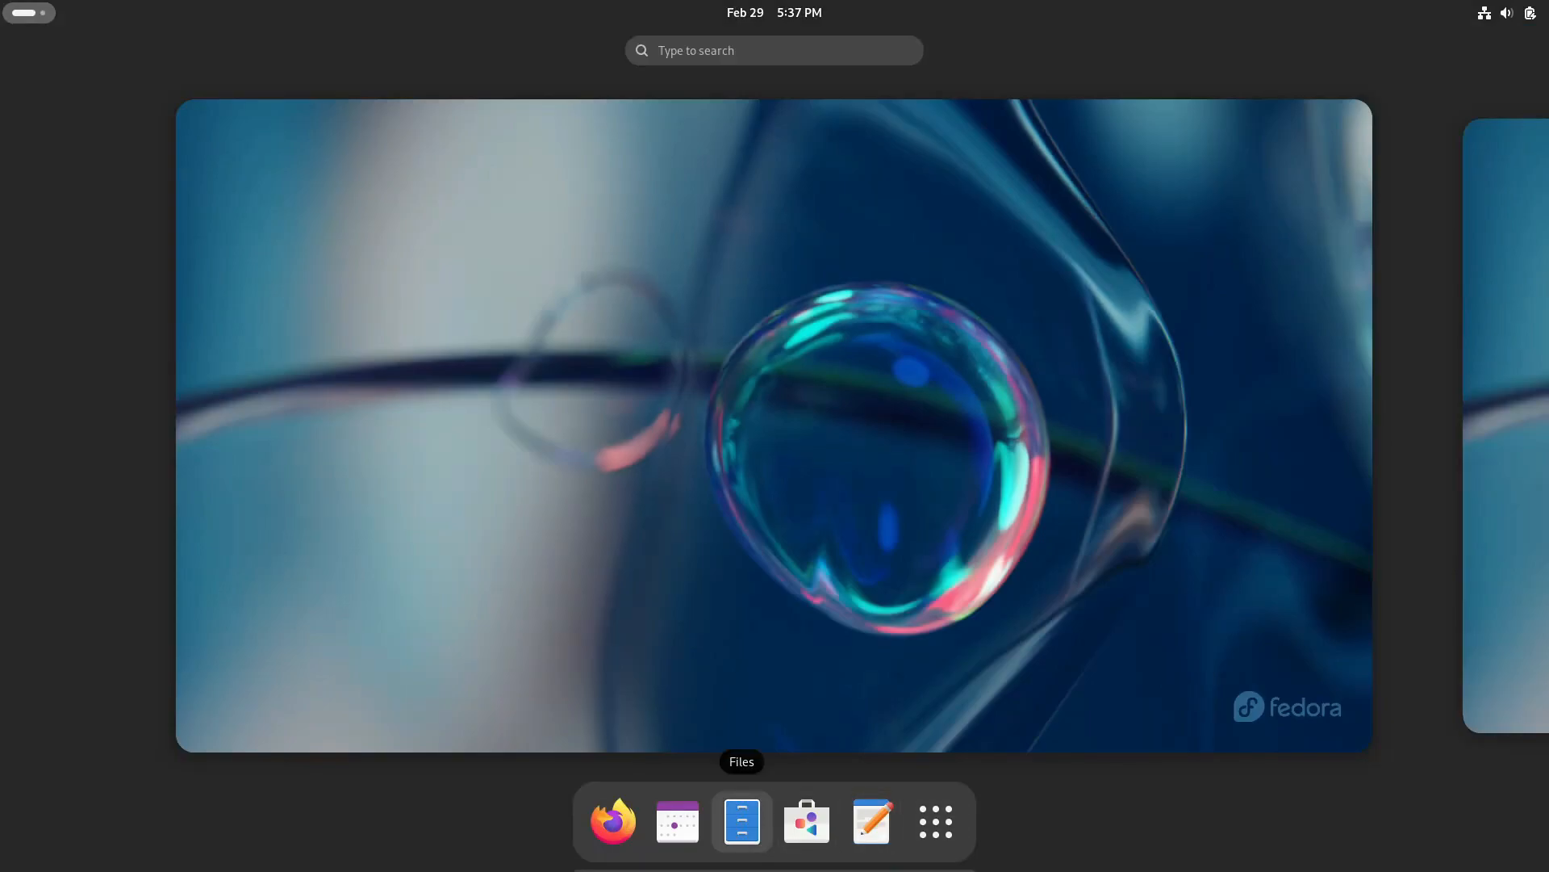
key(Return)
key(F10)
key(Up)
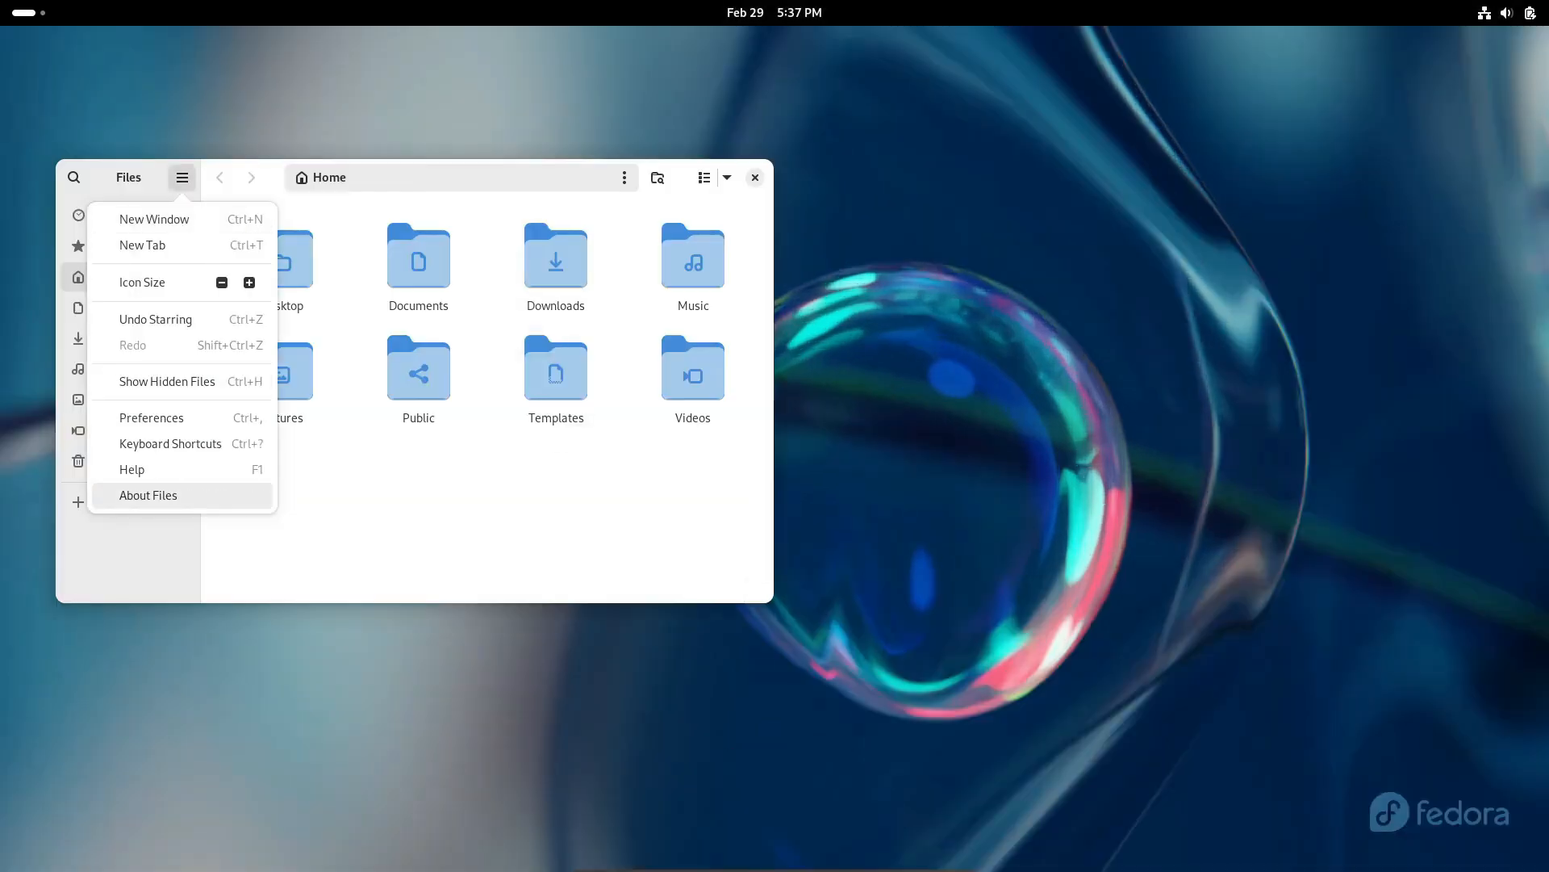
key(Return)
key(Escape)
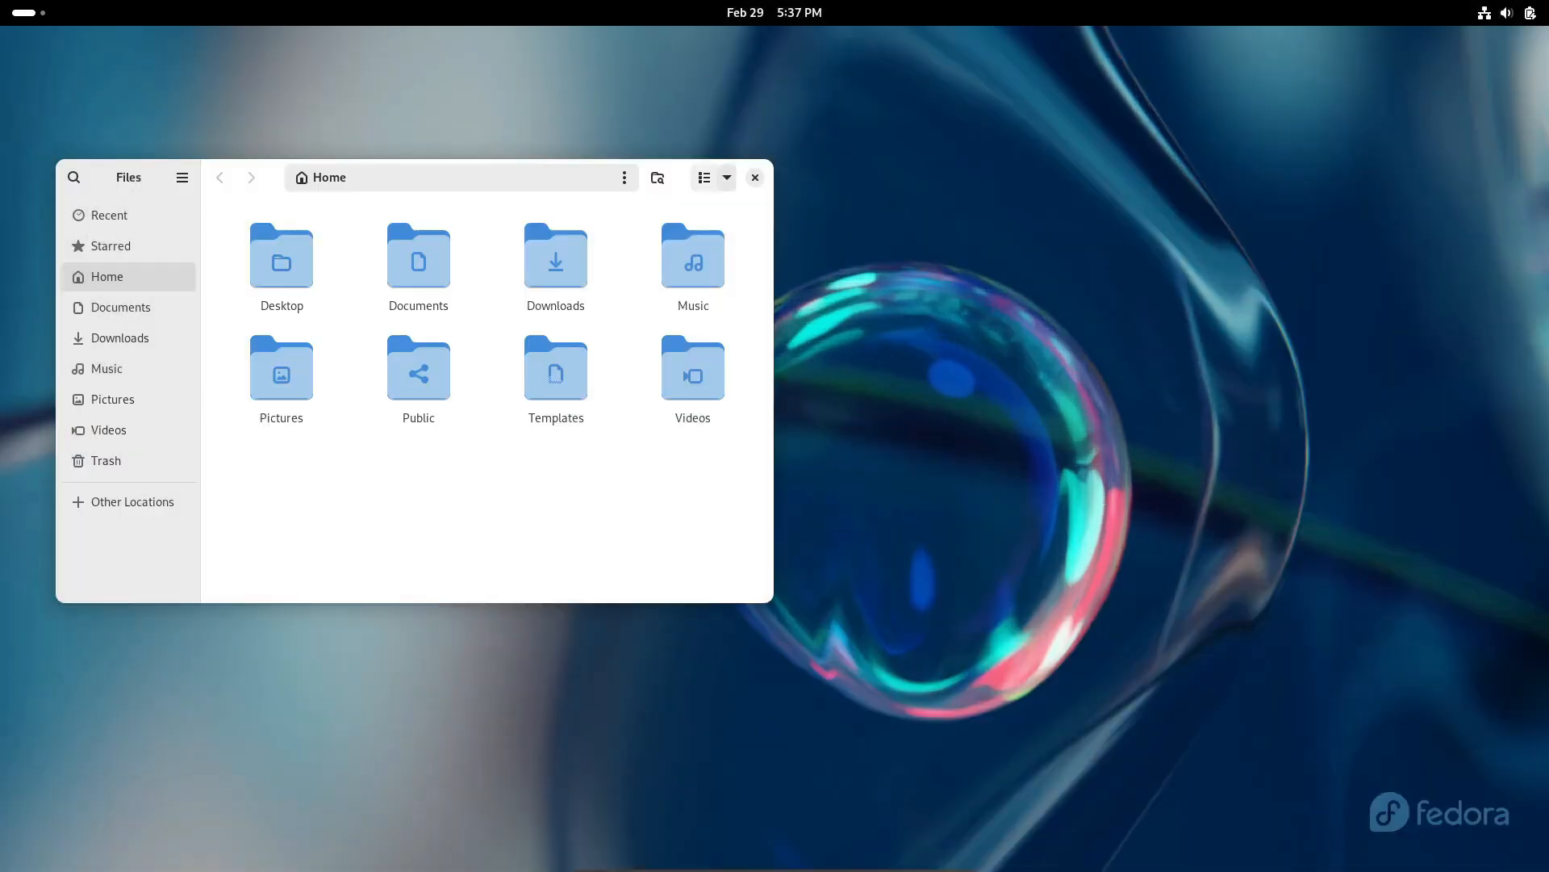
key(ctrl+w)
Launch System Monitor from the app grid, view Resources and File Systems, then quit it
key(super)
key(ctrl+alt+Tab)
key(Return)
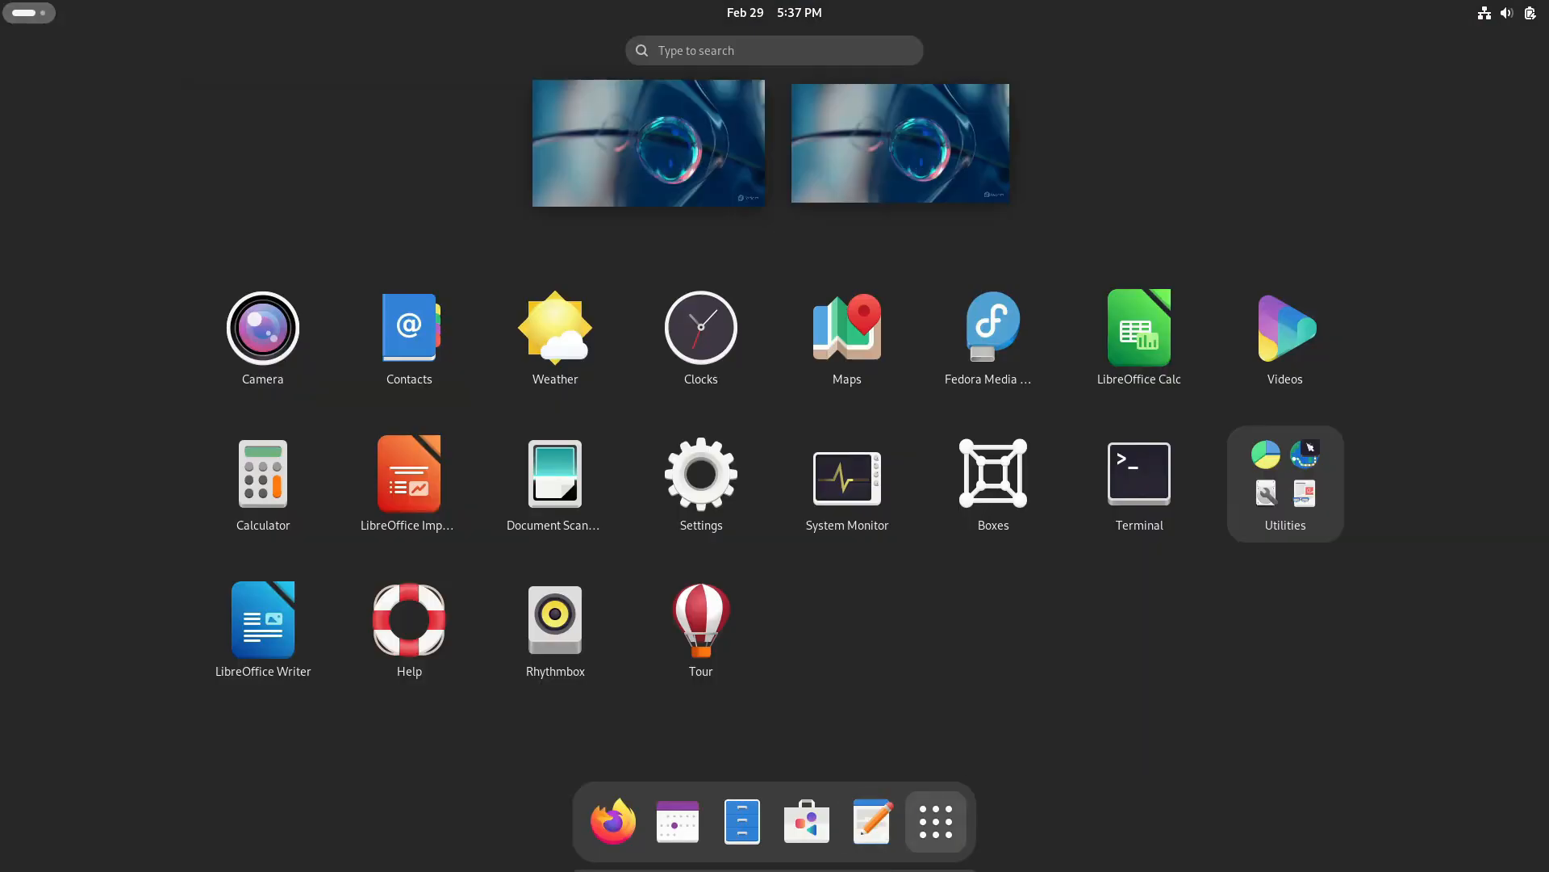
text(system monitor)
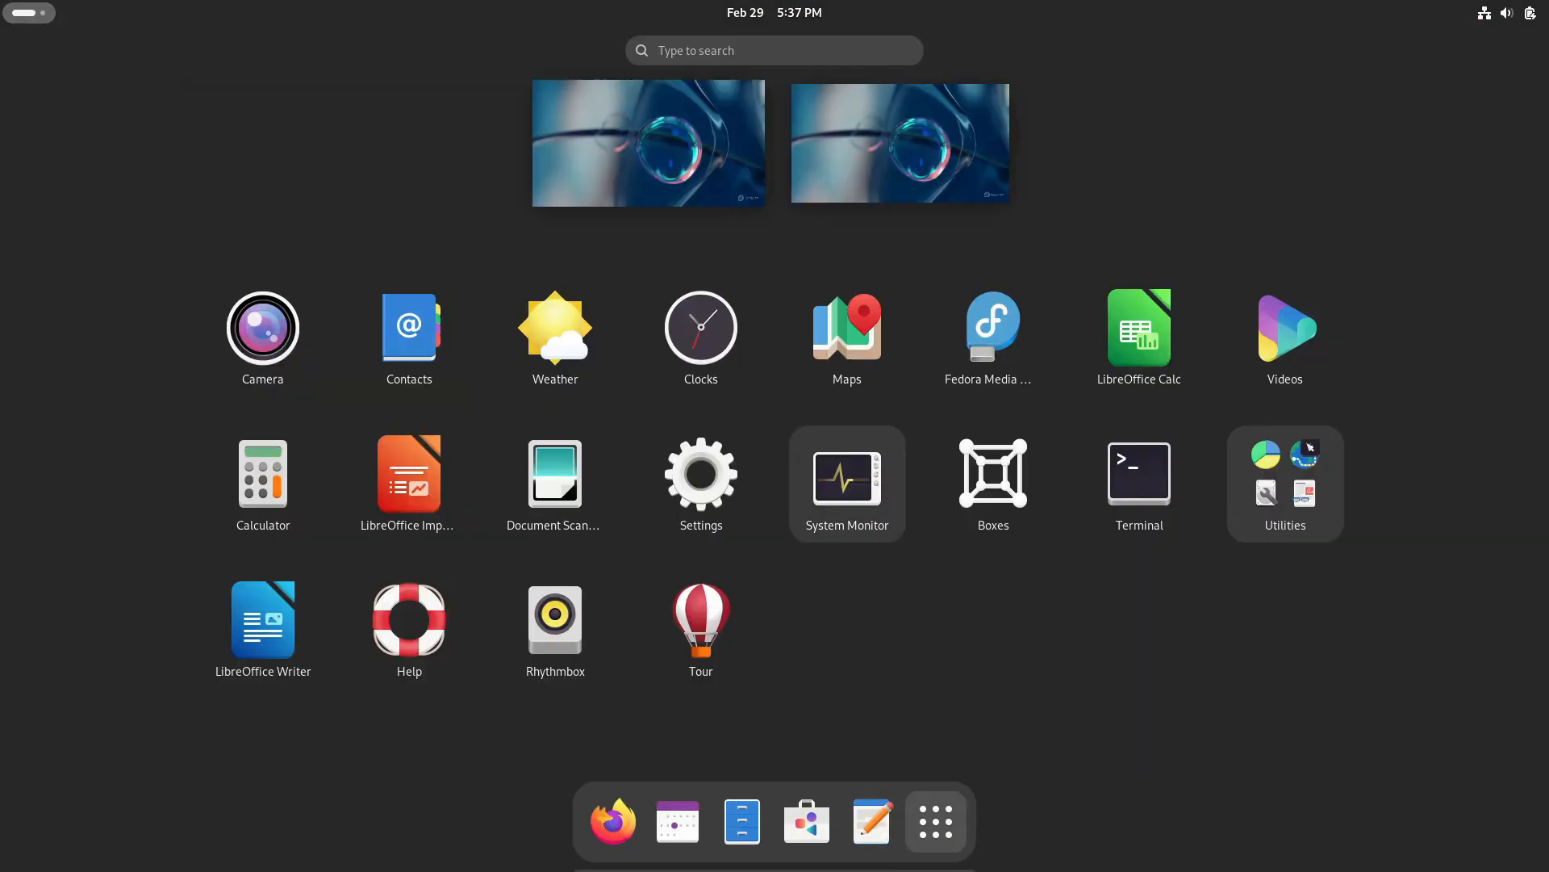
key(Return)
key(alt+2)
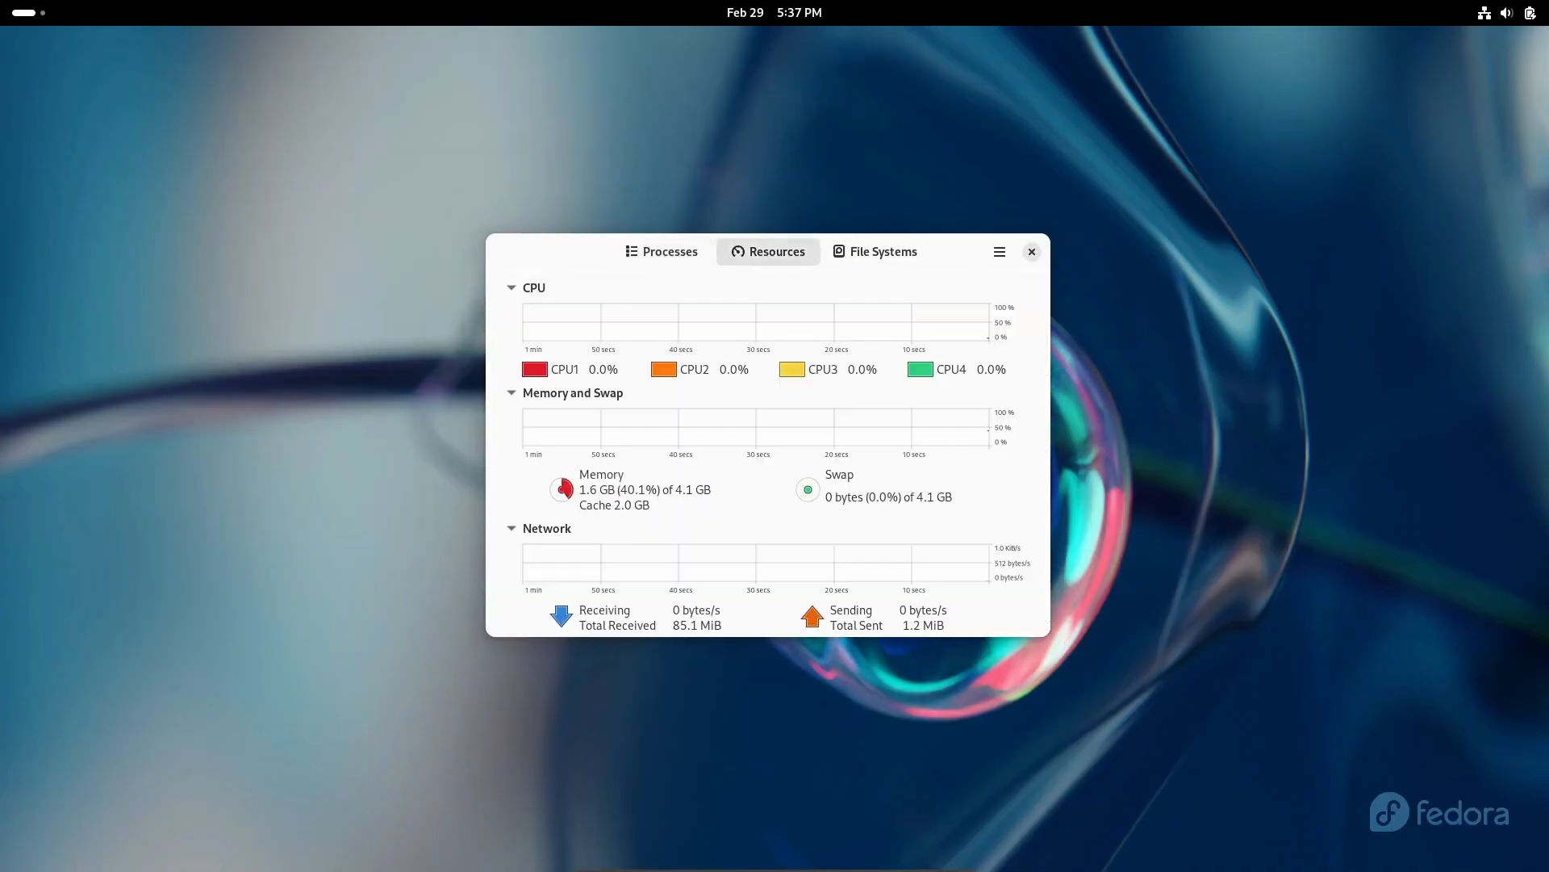
key(alt+3)
key(alt+2)
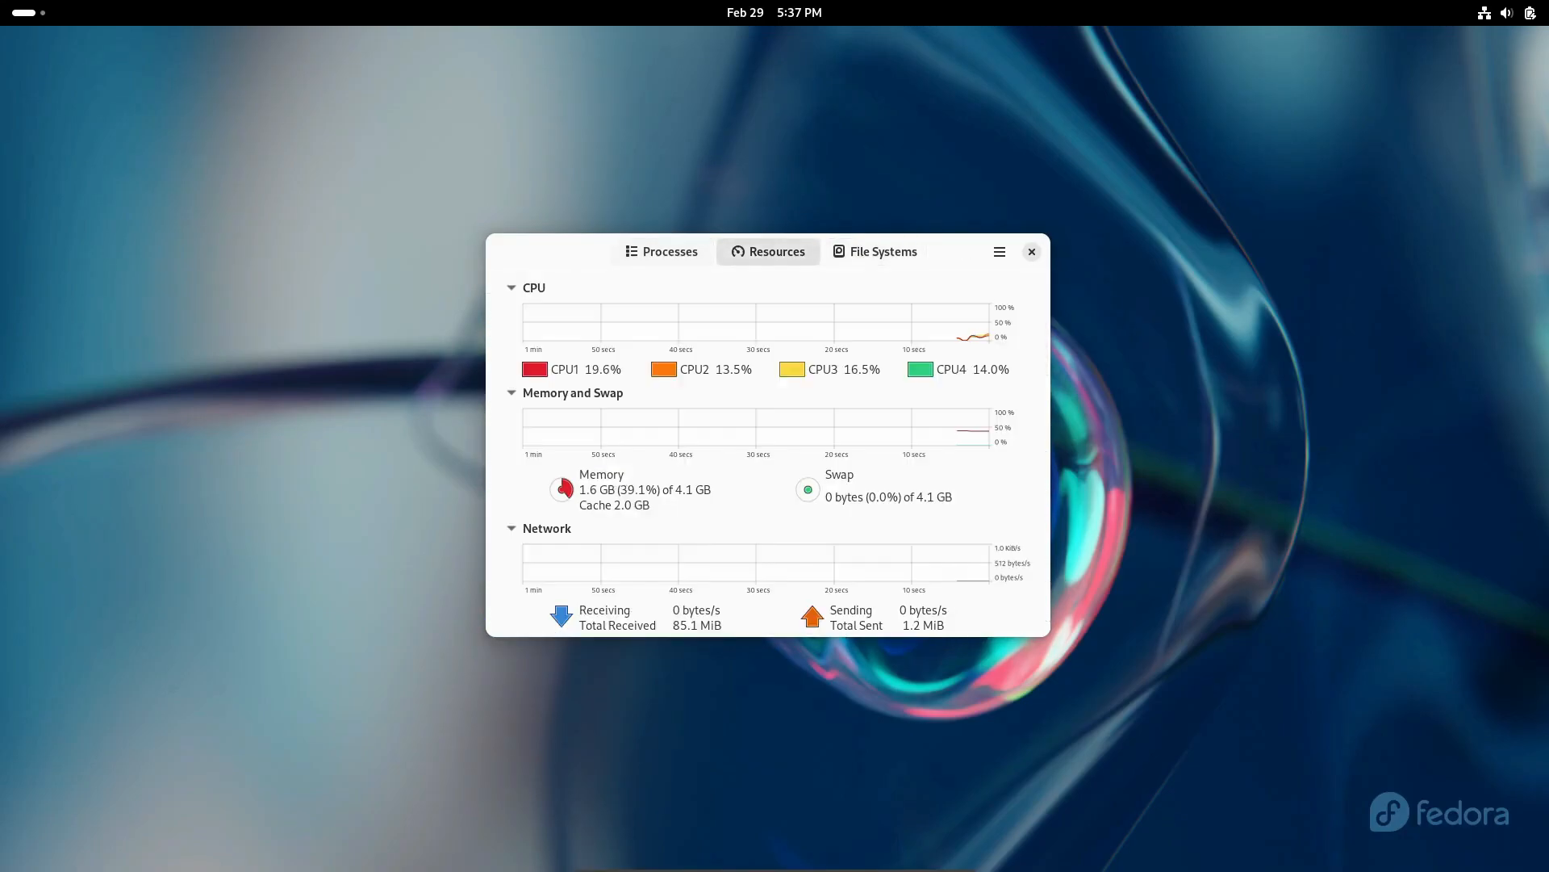
key(ctrl+q)
Launch Camera, grant camera access, view About Camera, then quit the app
key(super)
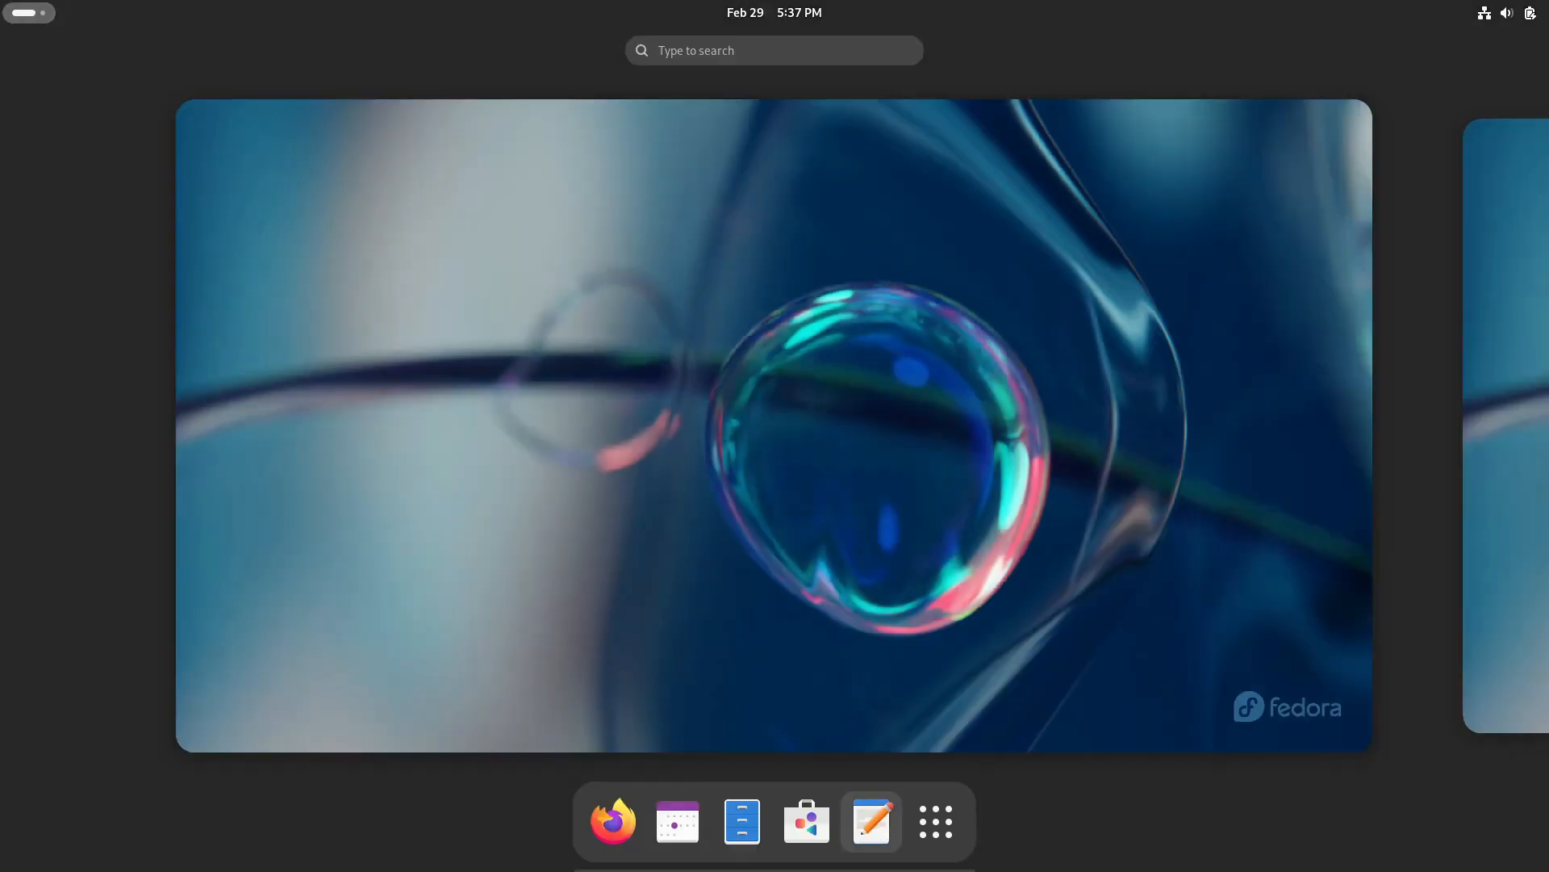
key(super)
key(Up)
key(Return)
key(Tab)
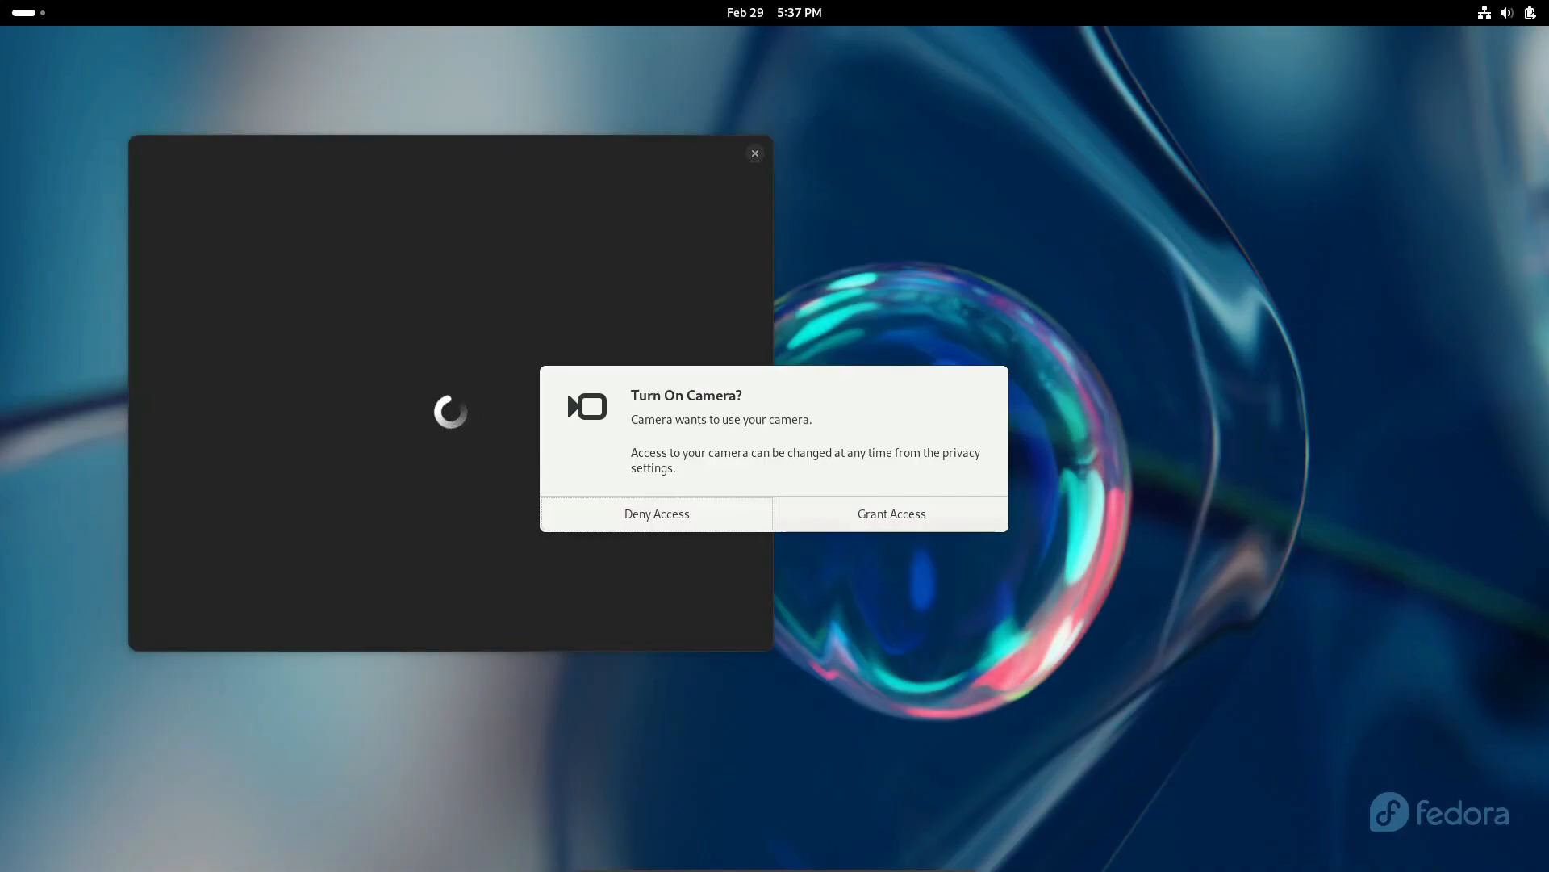
key(Return)
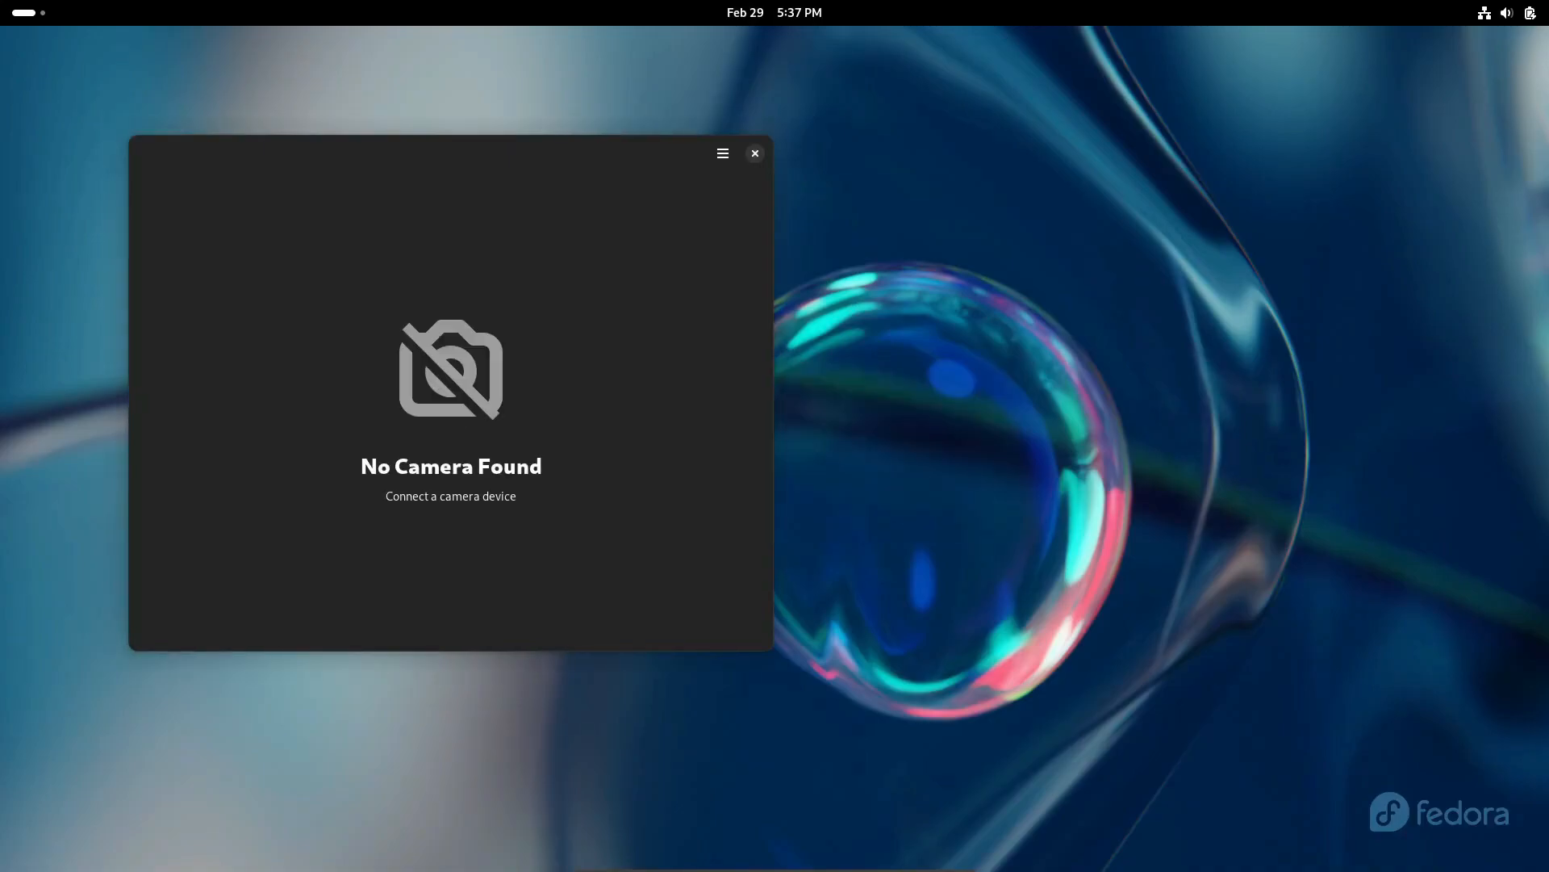
key(F10)
key(Return)
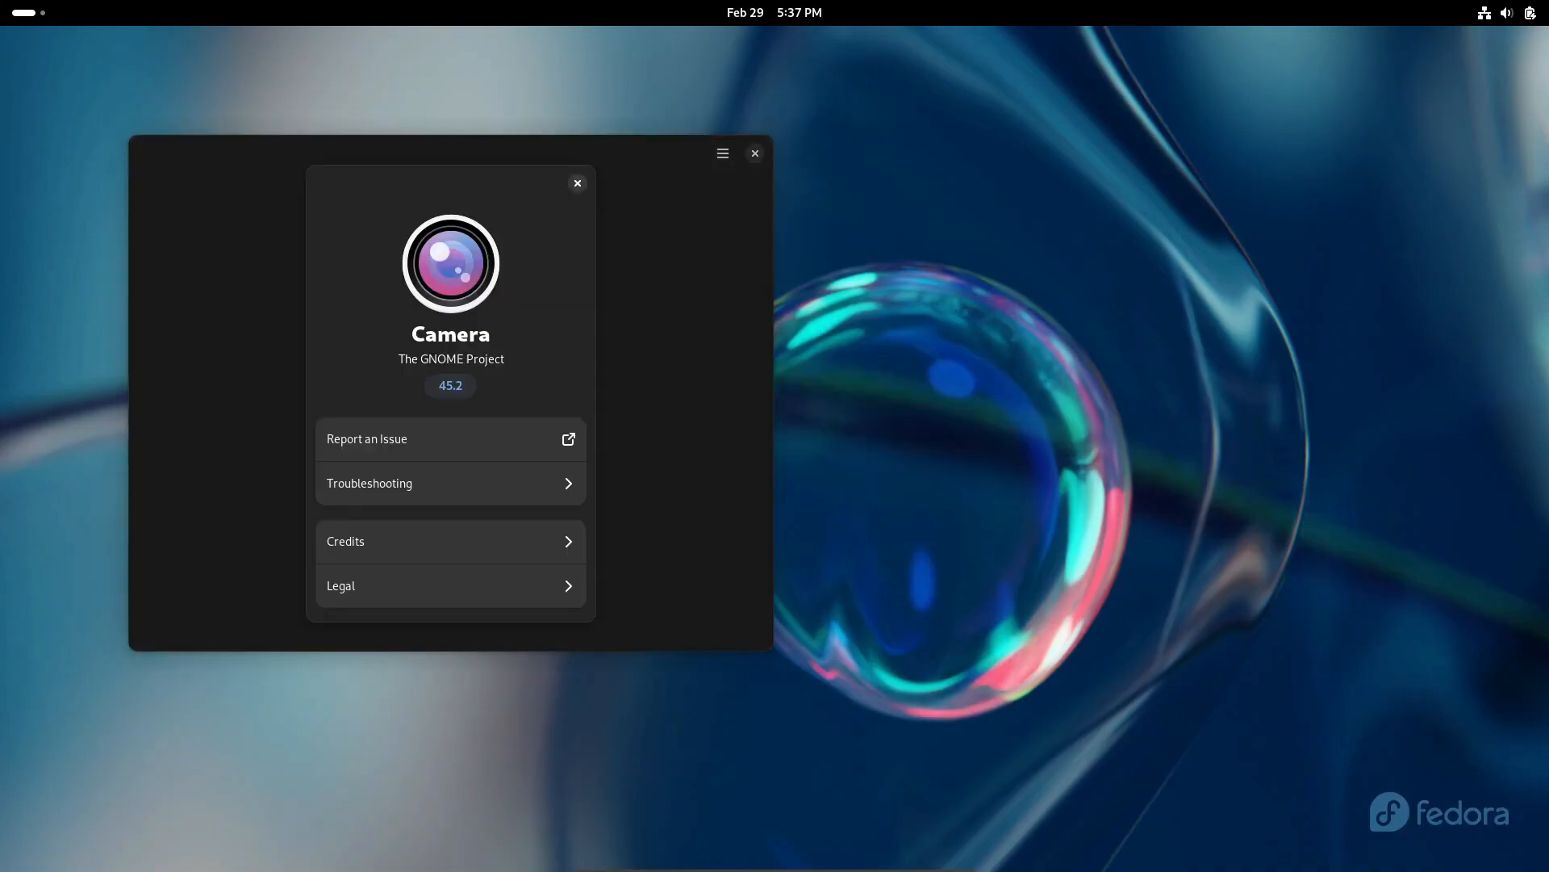
key(Escape)
key(ctrl+q)
Launch the Maps app from the full application grid
key(super)
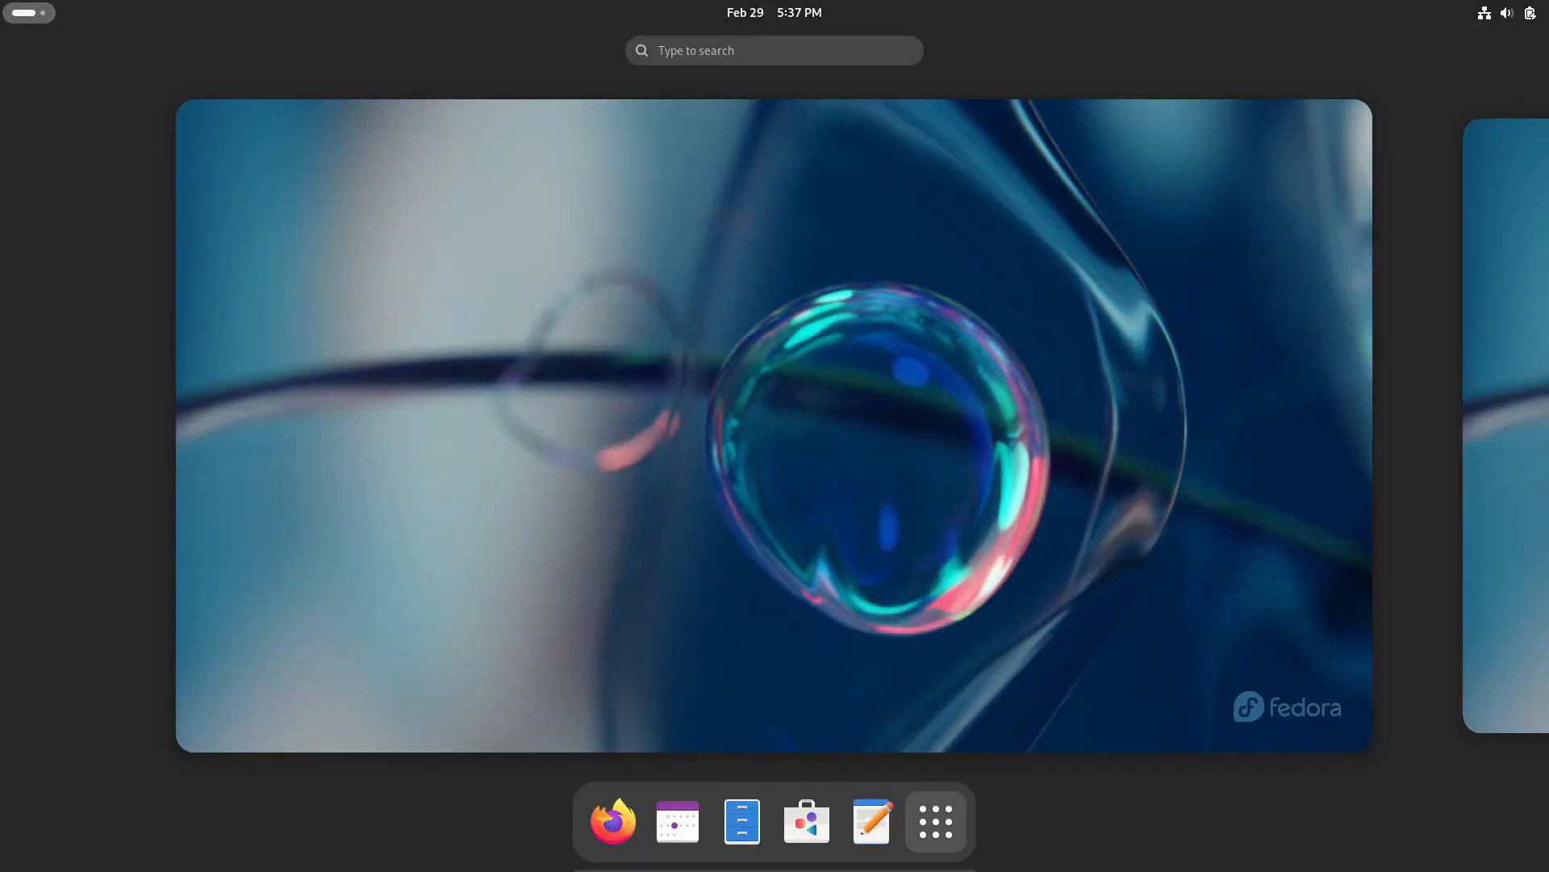
key(super+a)
key(Return)
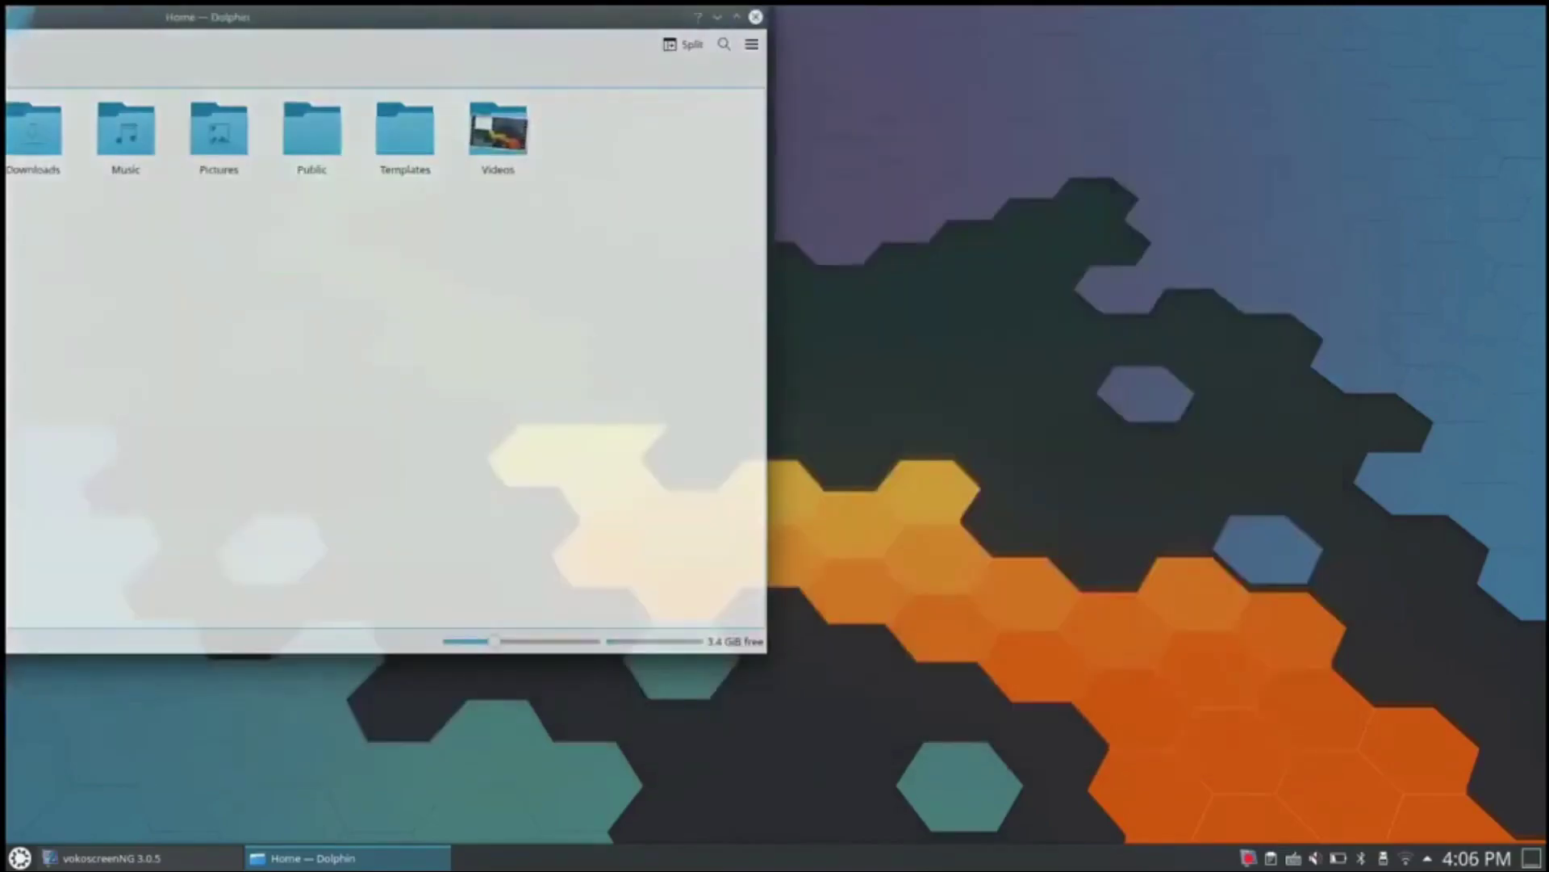
Move the Dolphin Home window to the top-left and launch Konsole from the launcher search
drag(213, 17, 286, 13)
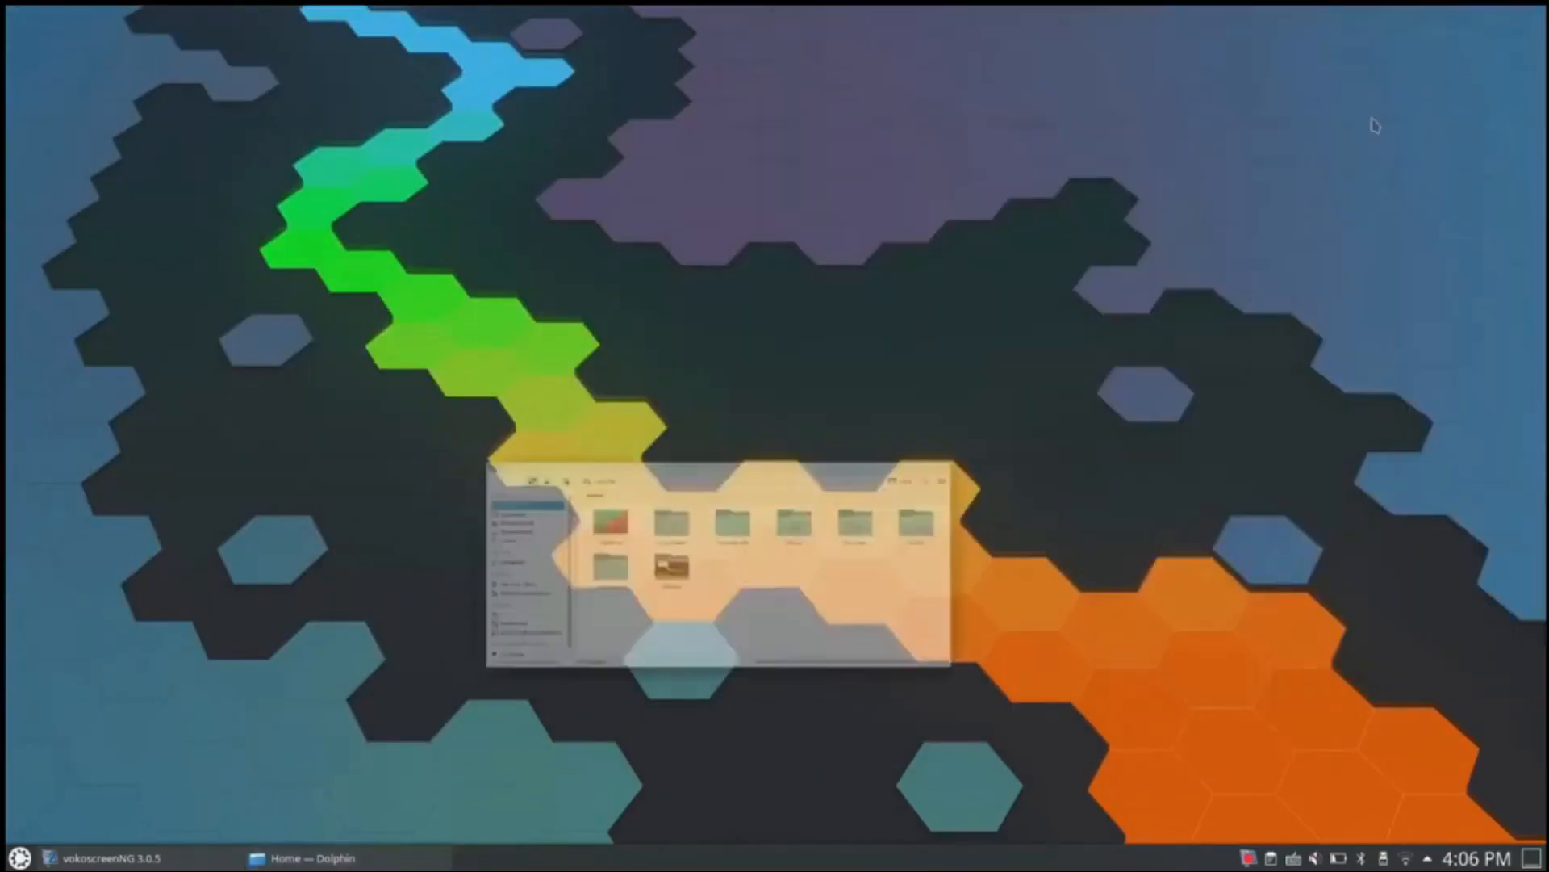
key(super)
text(termi)
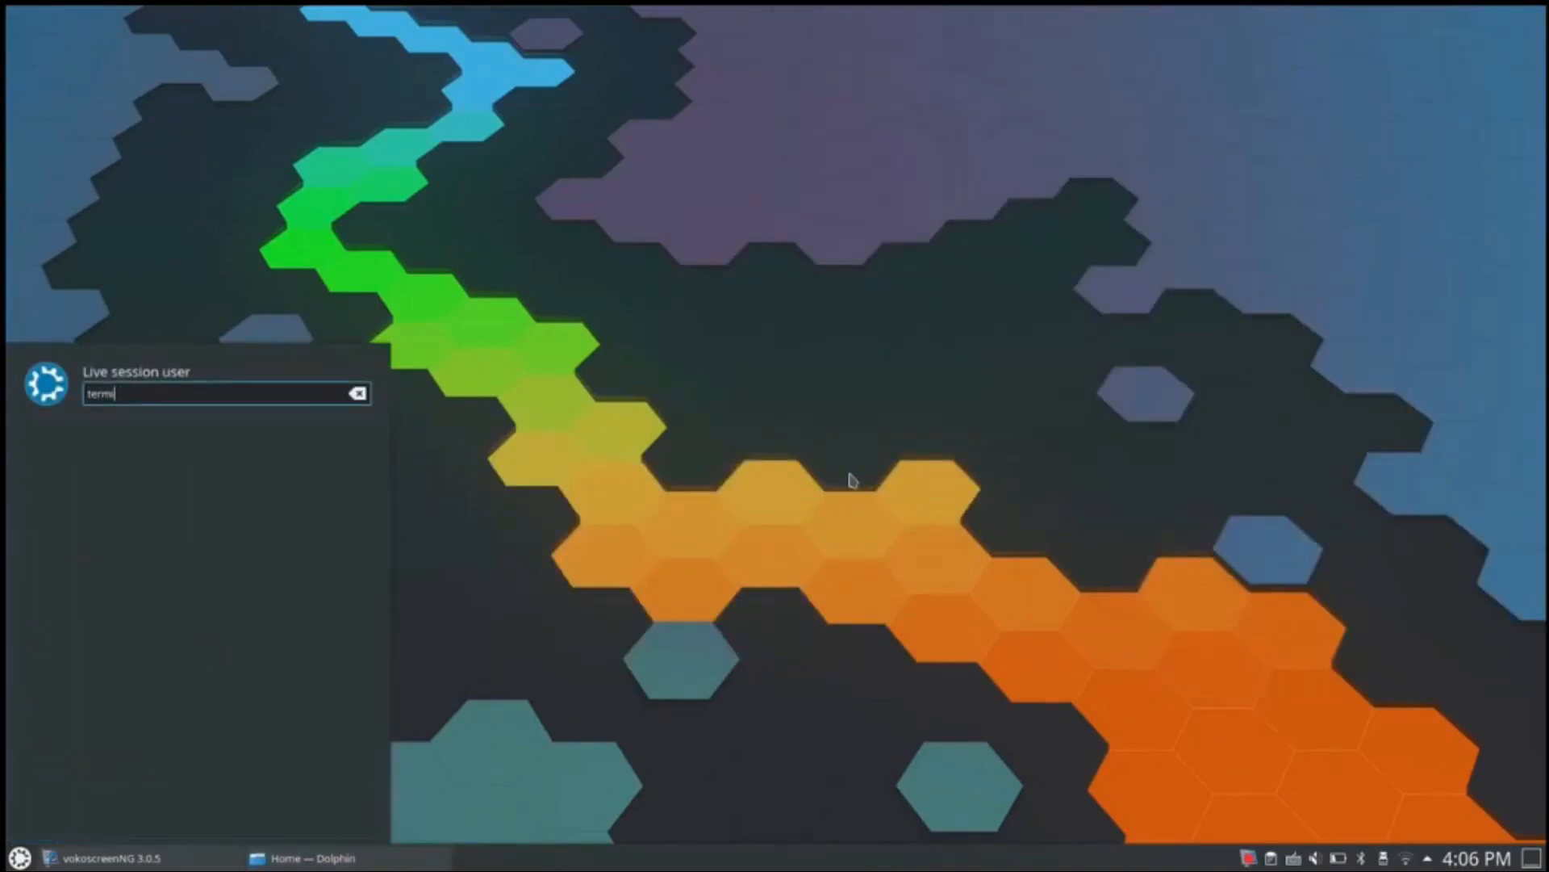
key(Return)
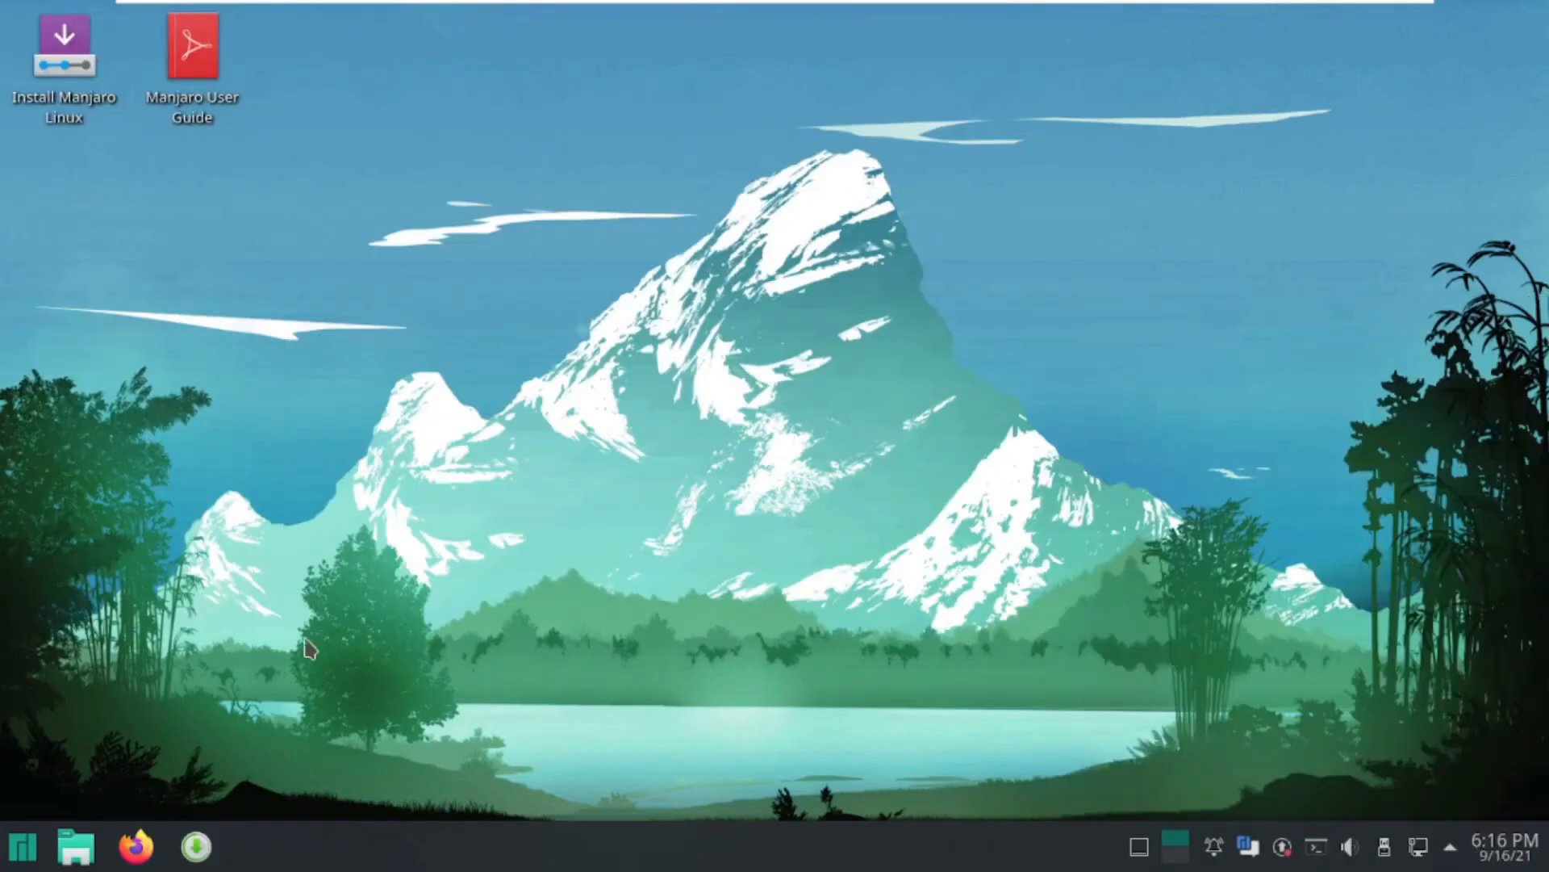
Launch Firefox from its icon in the bottom taskbar
click(144, 844)
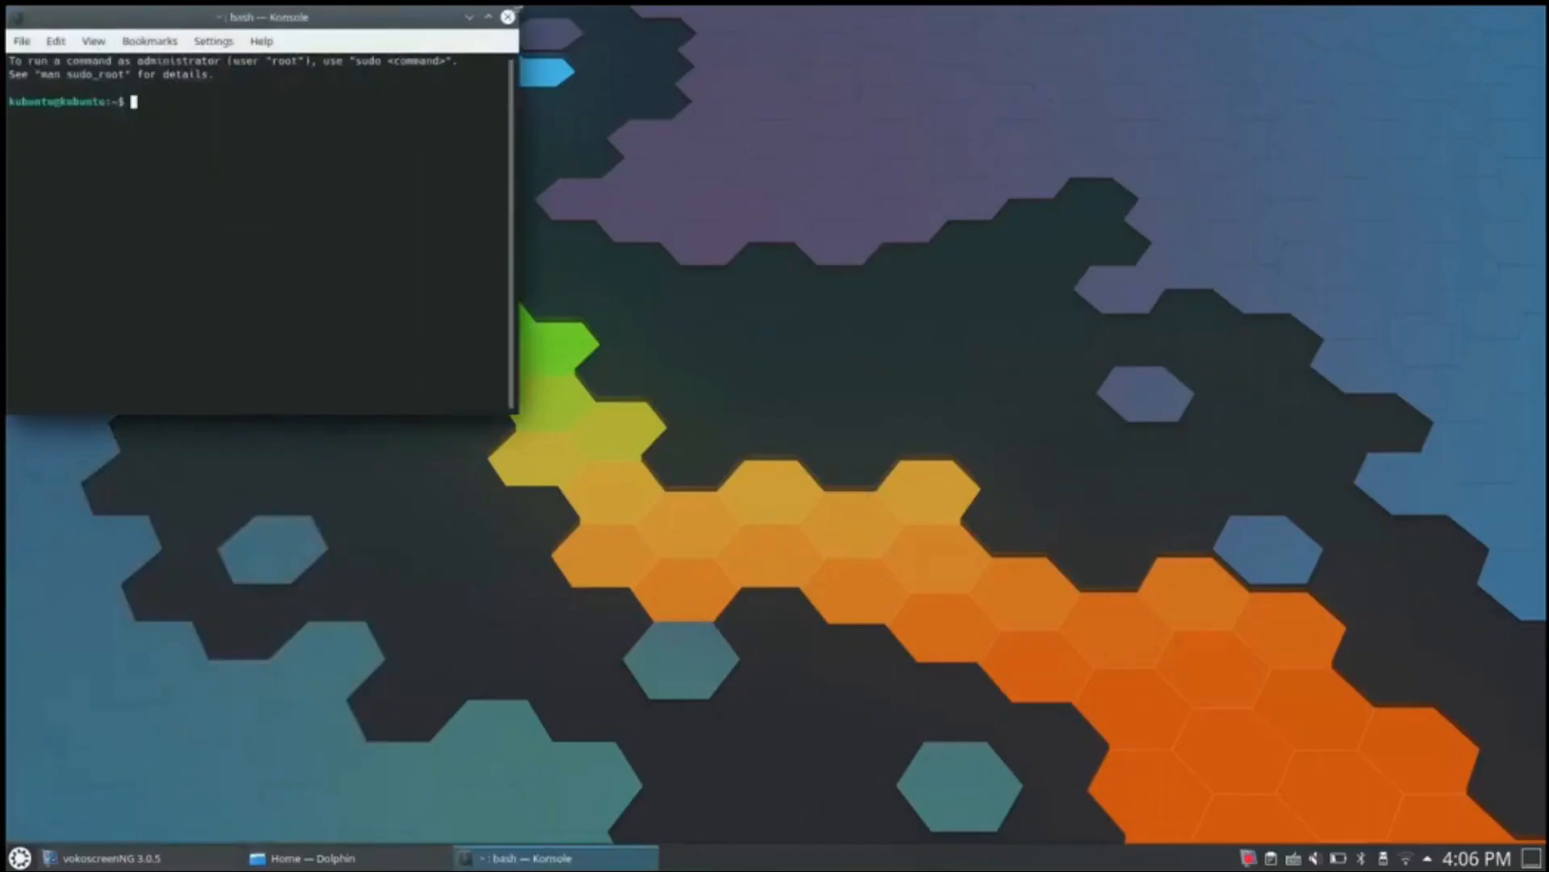
Enlarge the Konsole window by its corner and drag it back to the centre of the screen
click(490, 16)
double_click(681, 23)
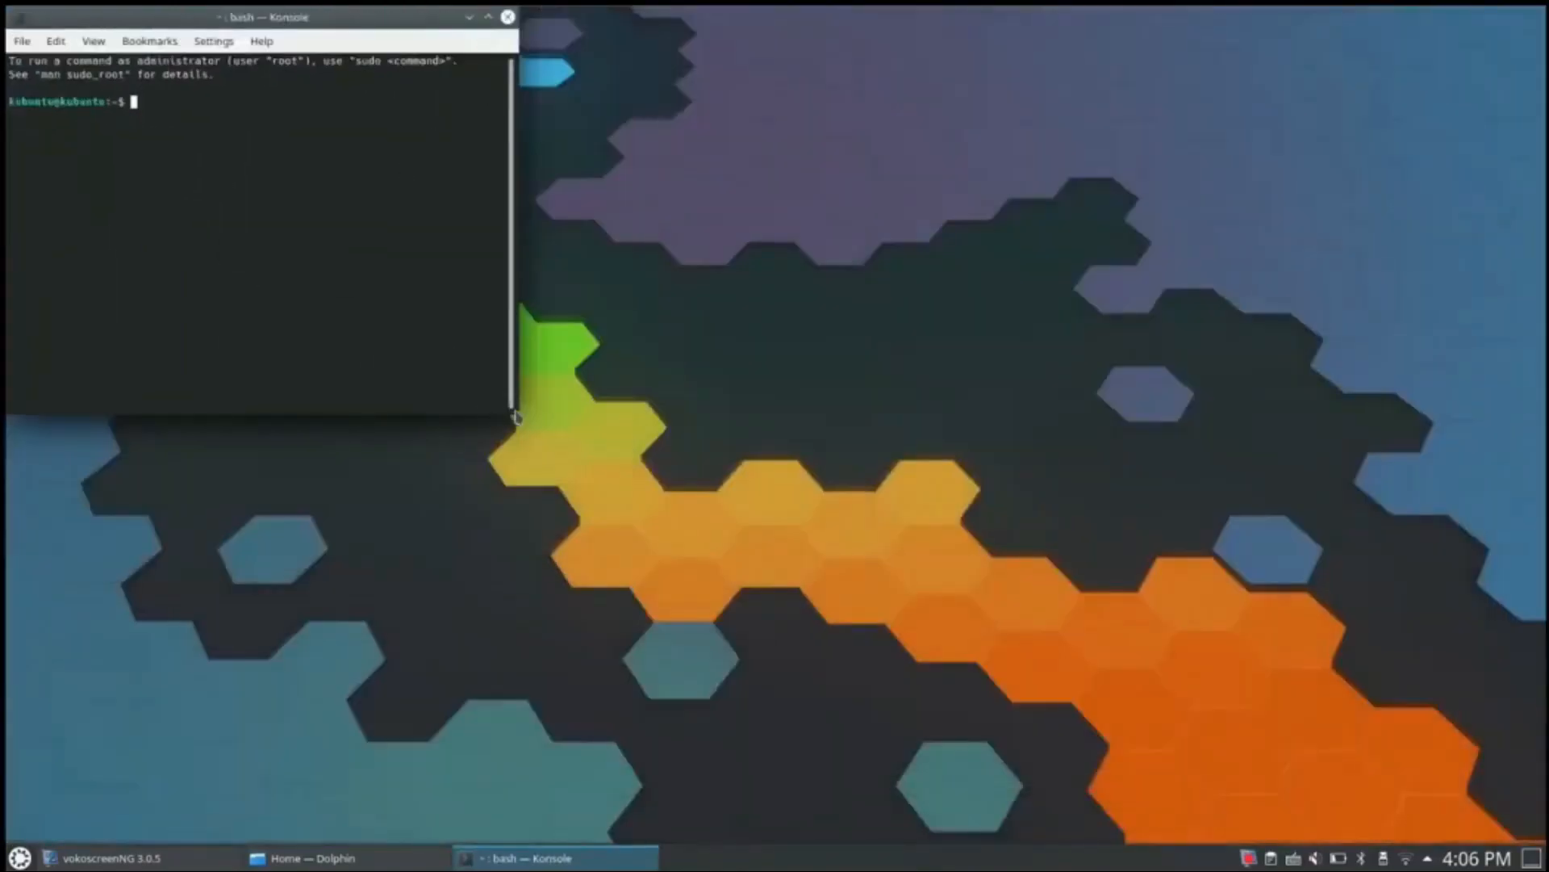
drag(508, 417, 1090, 678)
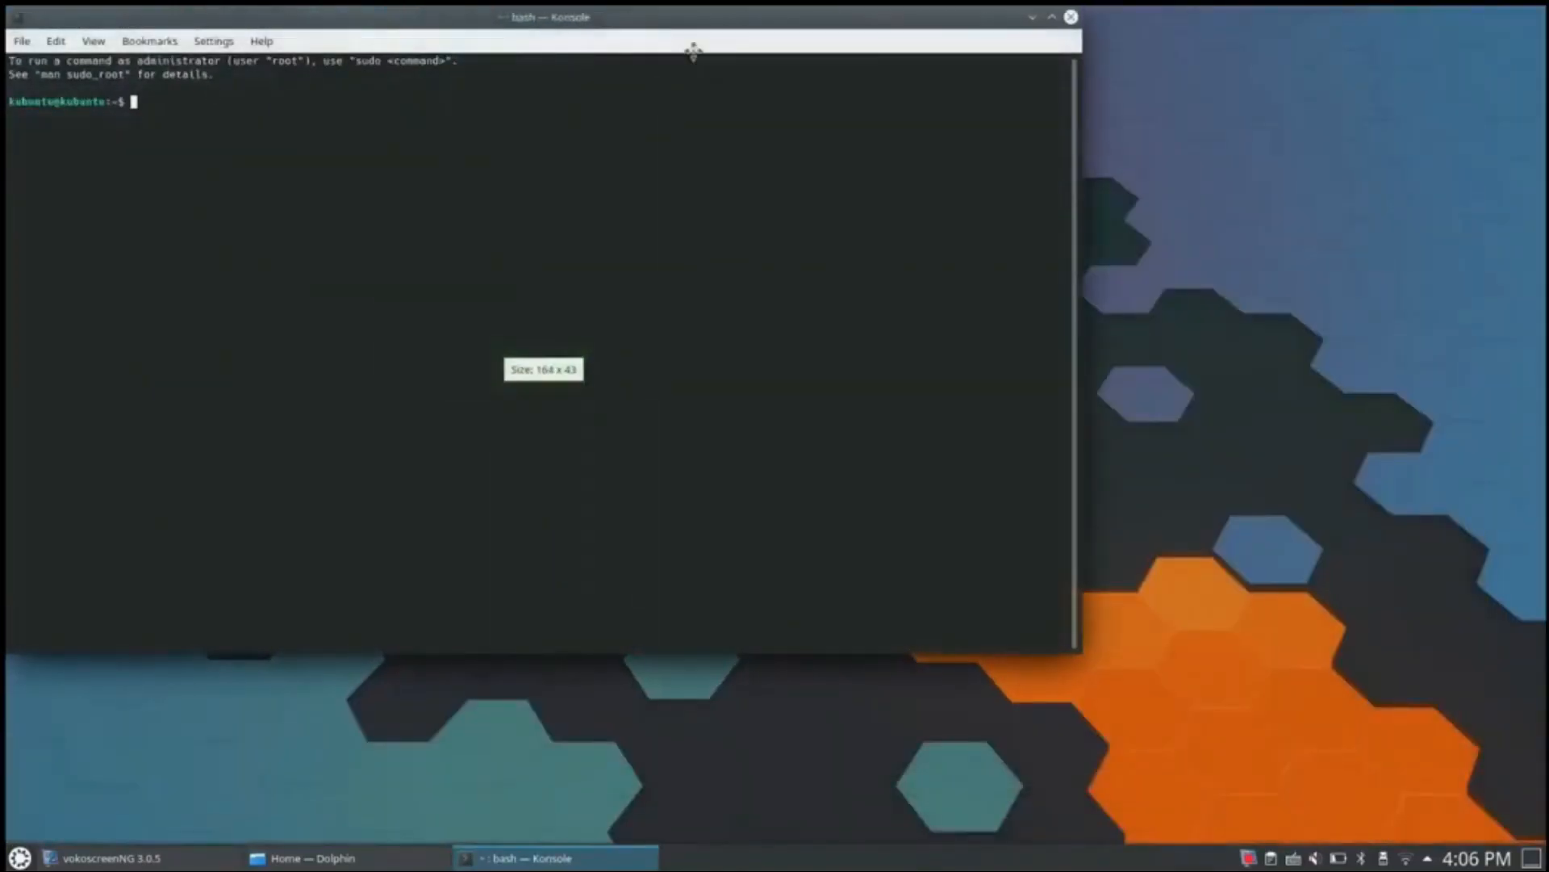
mouse_move(694, 17)
mouse_down()
mouse_move(894, 95)
mouse_move(880, 14)
mouse_move(1537, 312)
mouse_up()
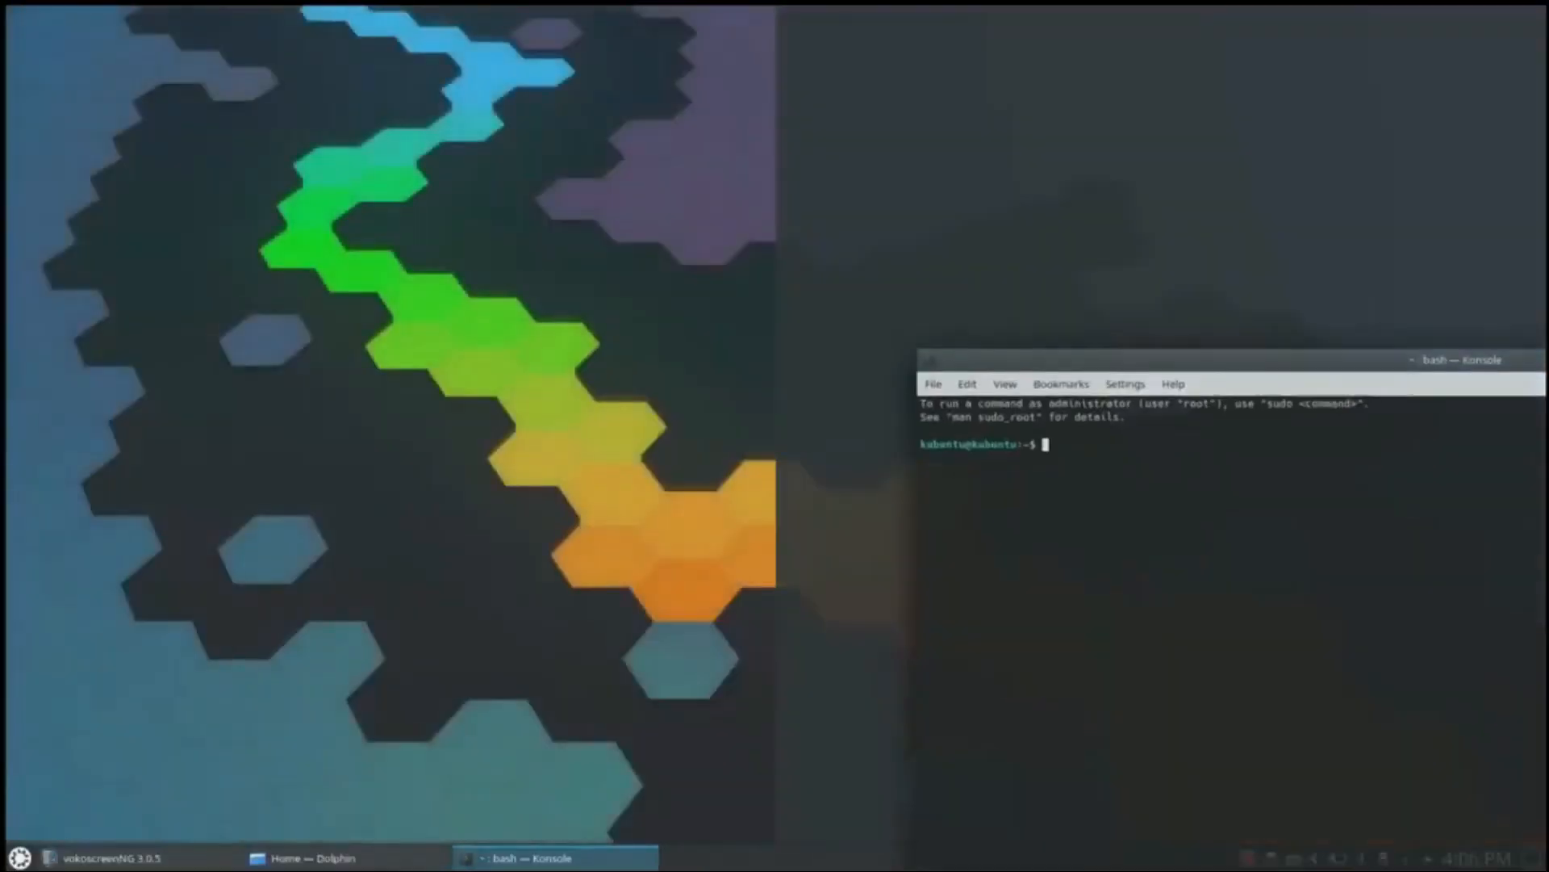
mouse_move(1459, 311)
mouse_down()
mouse_move(947, 206)
mouse_move(843, 75)
mouse_up()
text(sudo apt install neofetch)
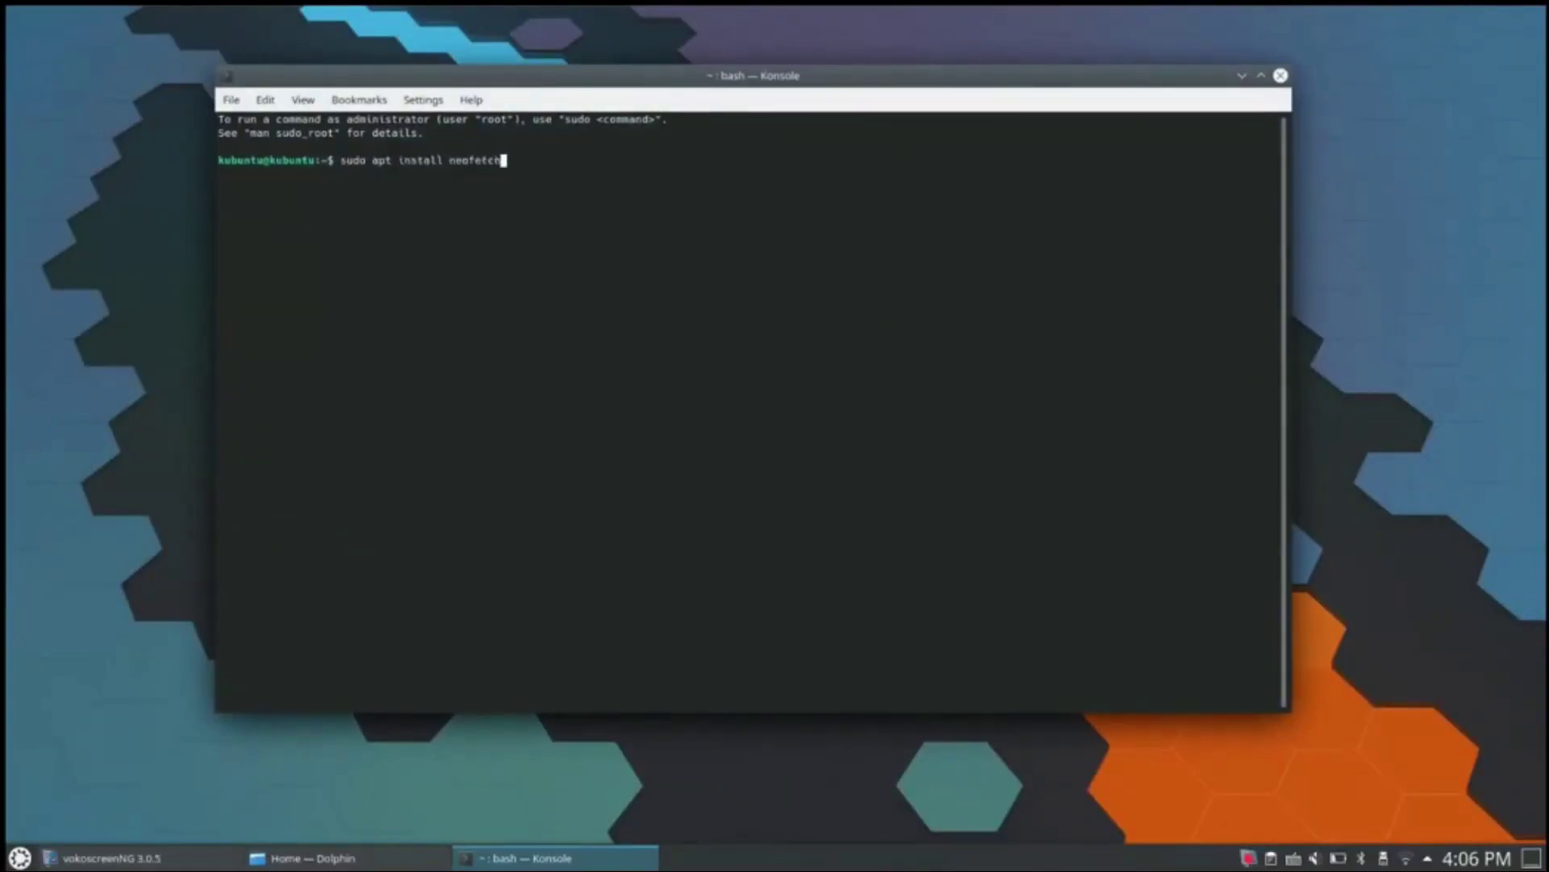
Run sudo apt install neofetch and confirm the package installation
key(Return)
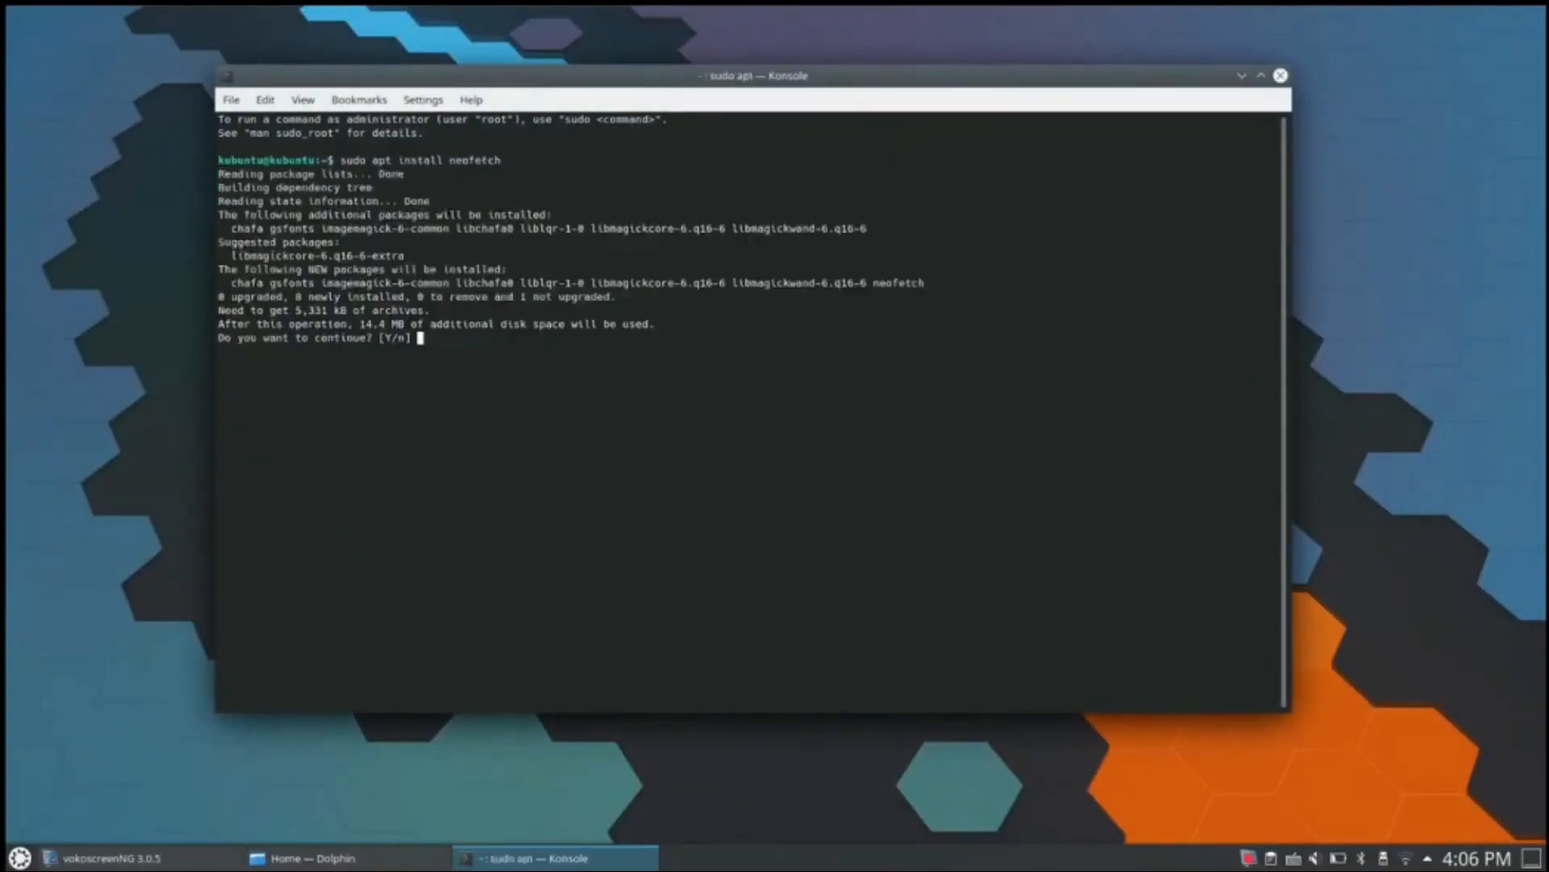
key(Return)
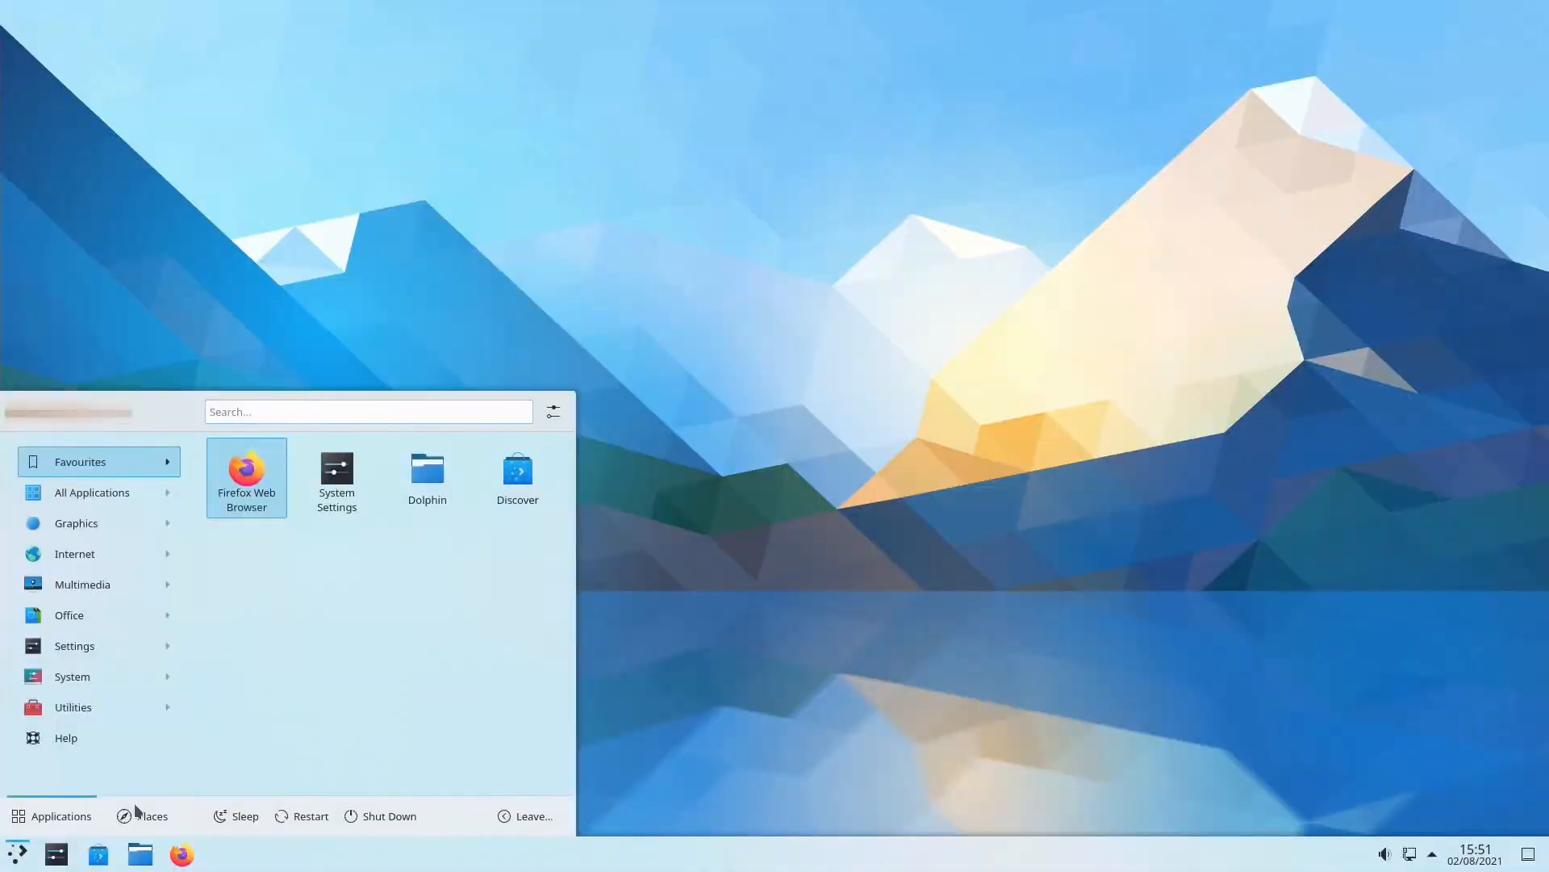
Start Shut Down from the launcher's Places section, then cancel the shutdown countdown
click(136, 814)
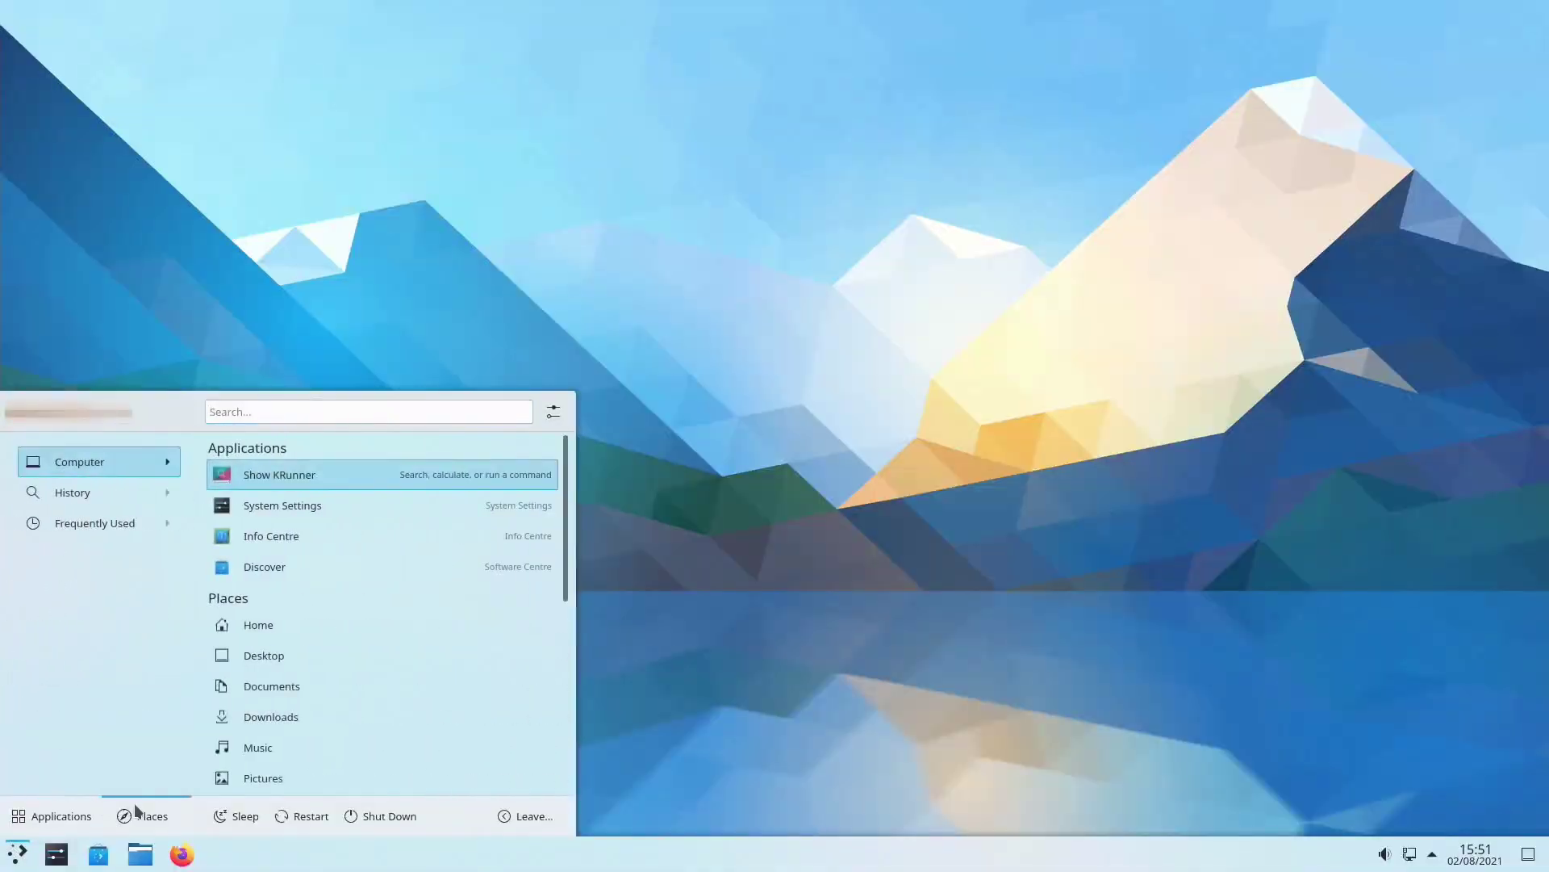
click(384, 815)
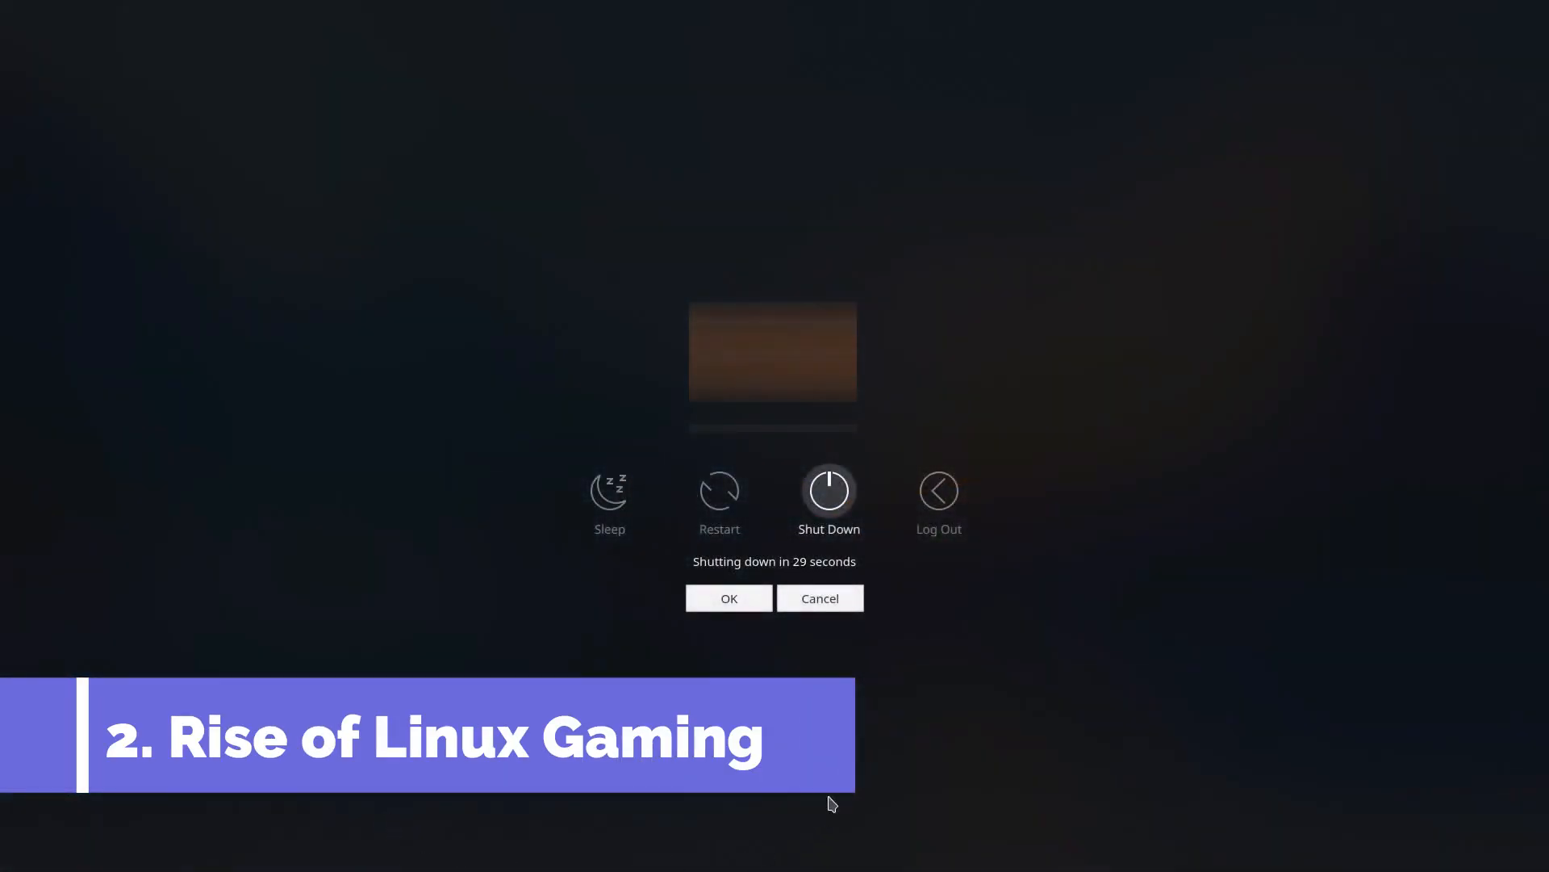
click(819, 598)
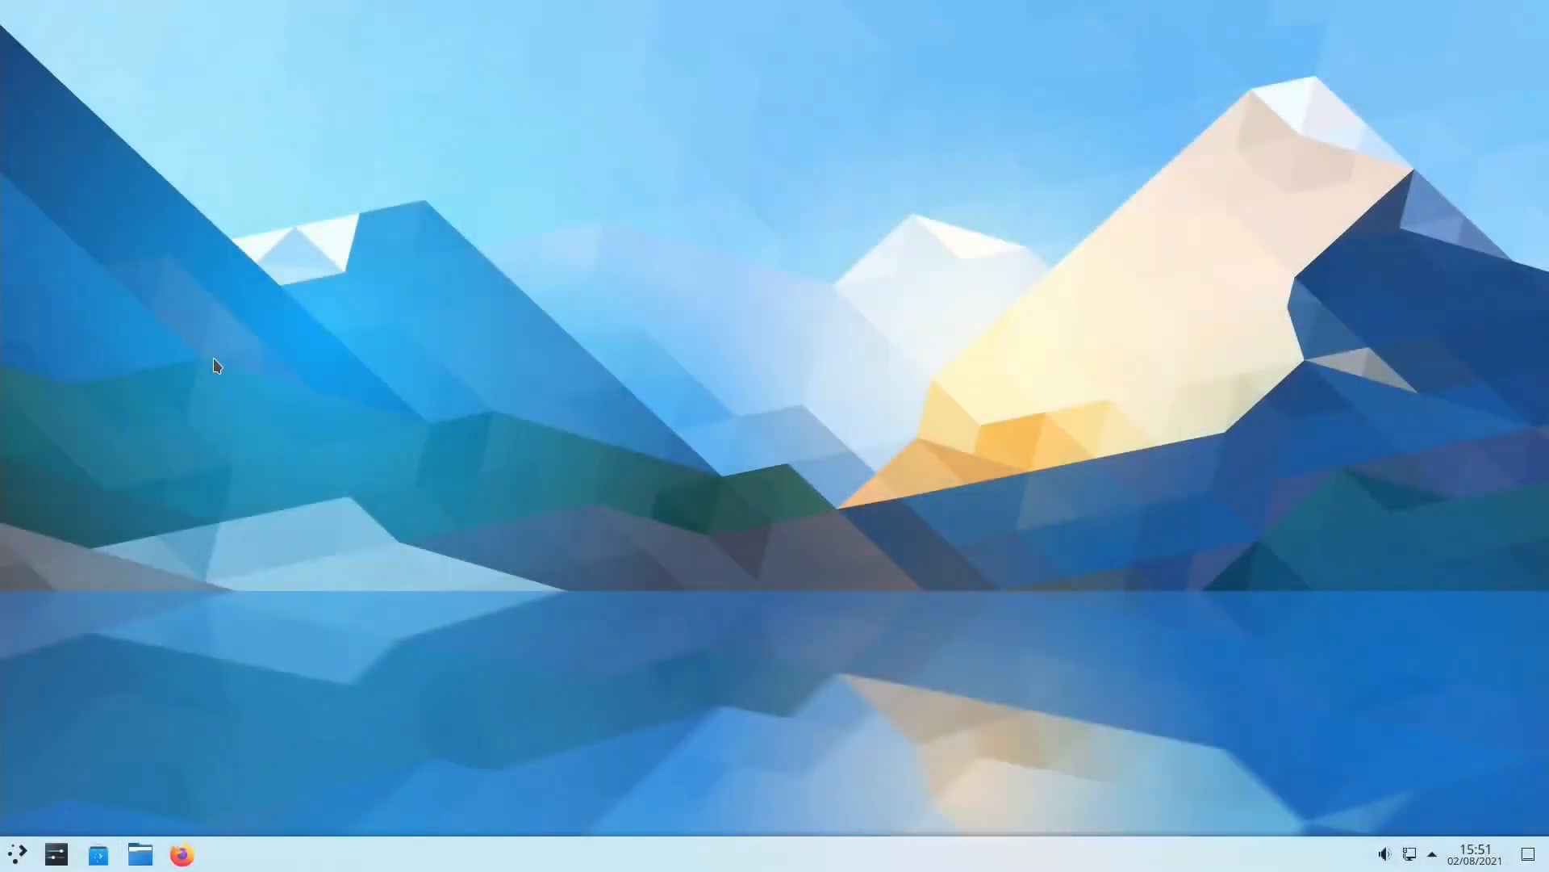
text(kon)
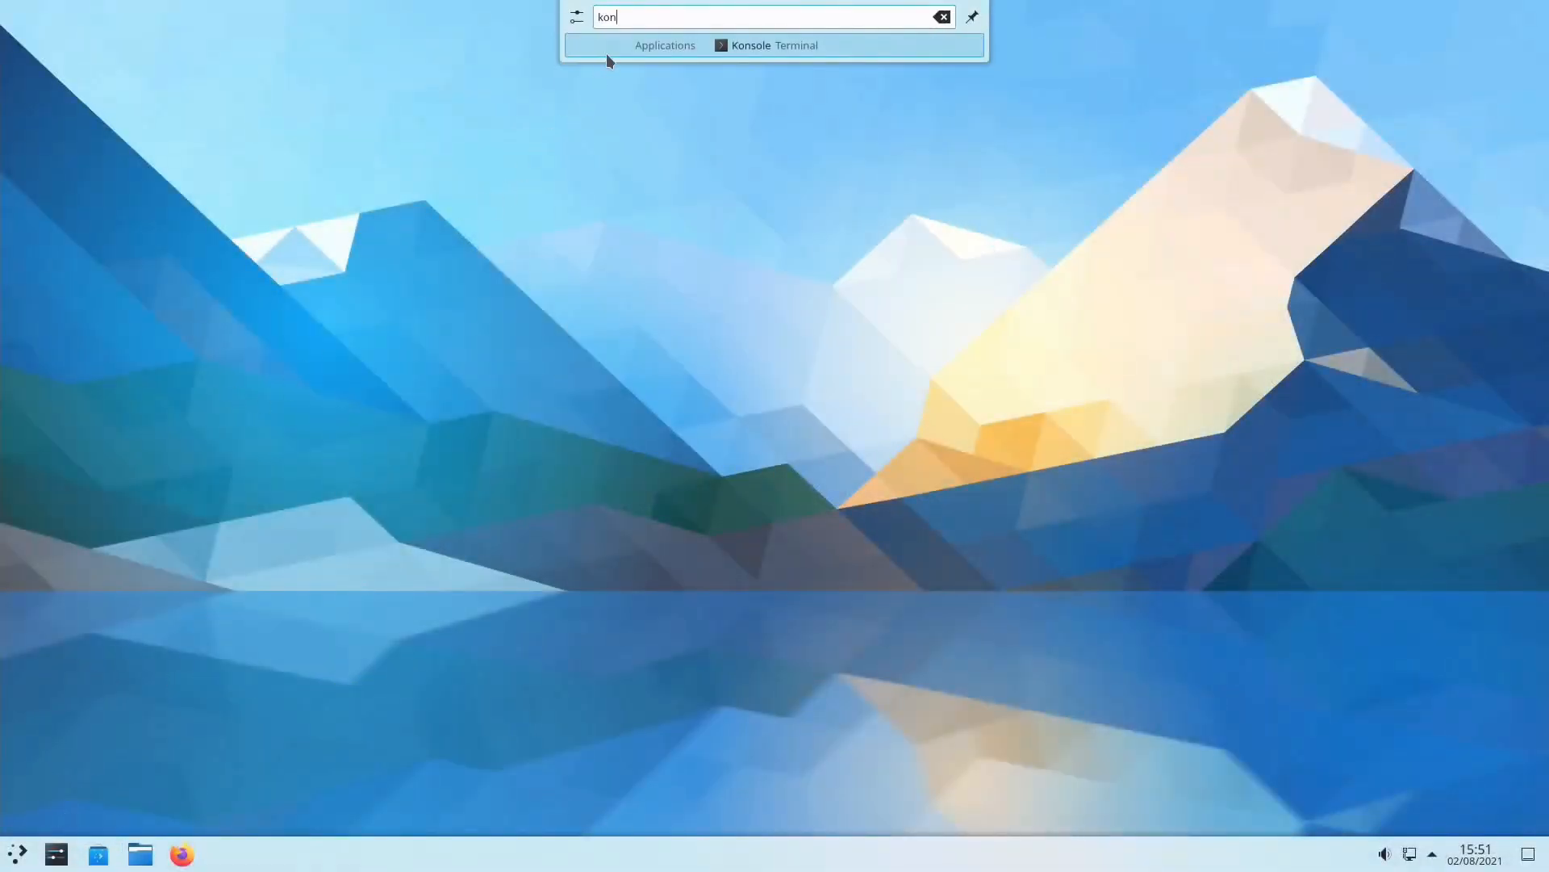
Launch Konsole and Dolphin, then switch focus back to Konsole with Alt+Tab
key(Return)
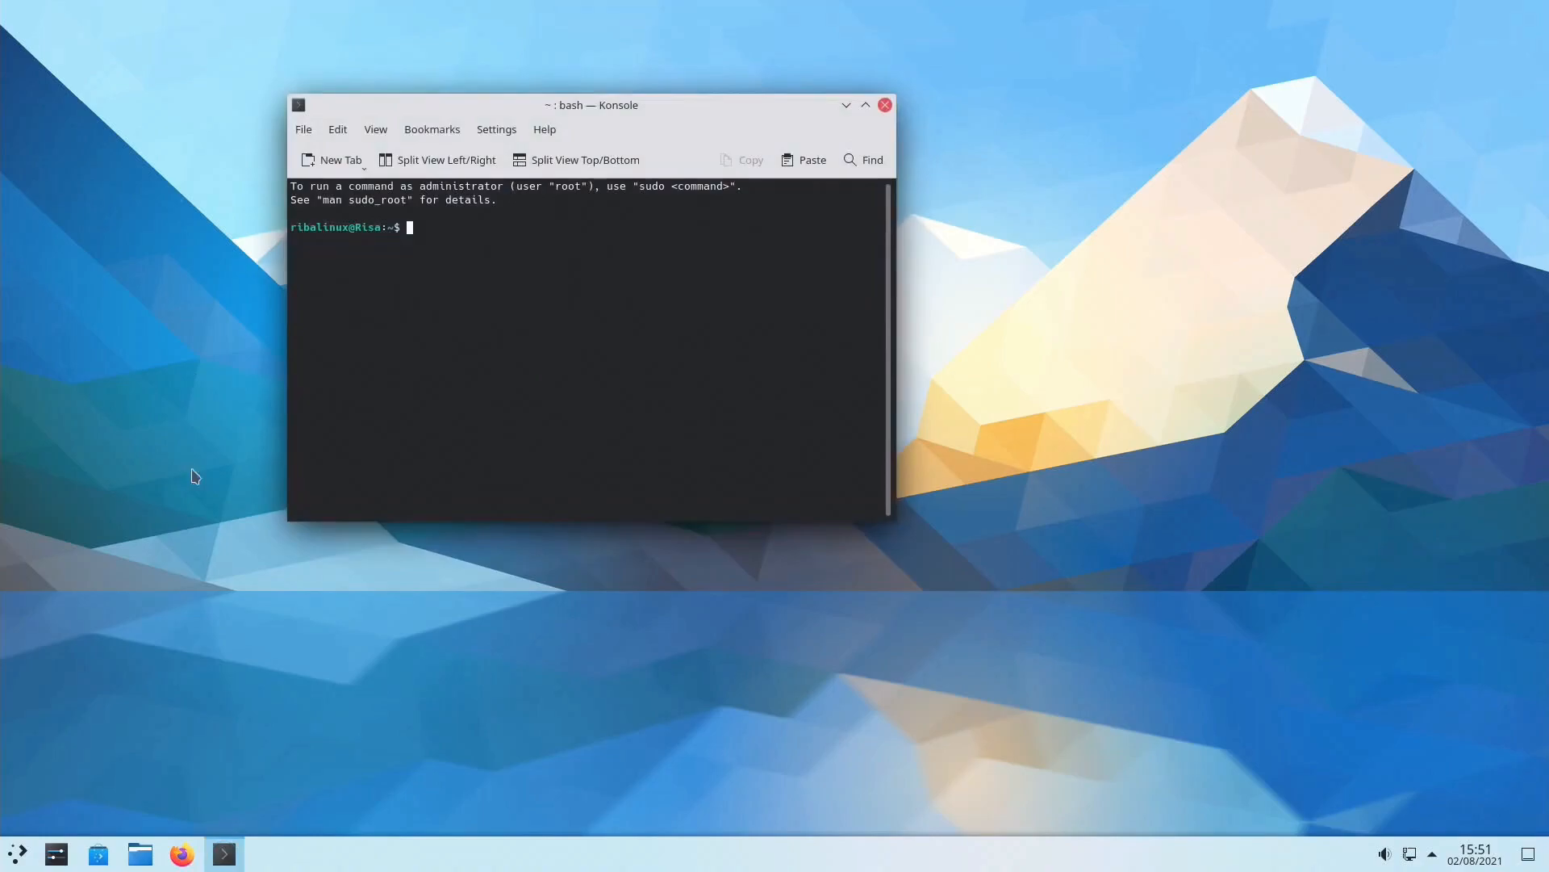
click(139, 854)
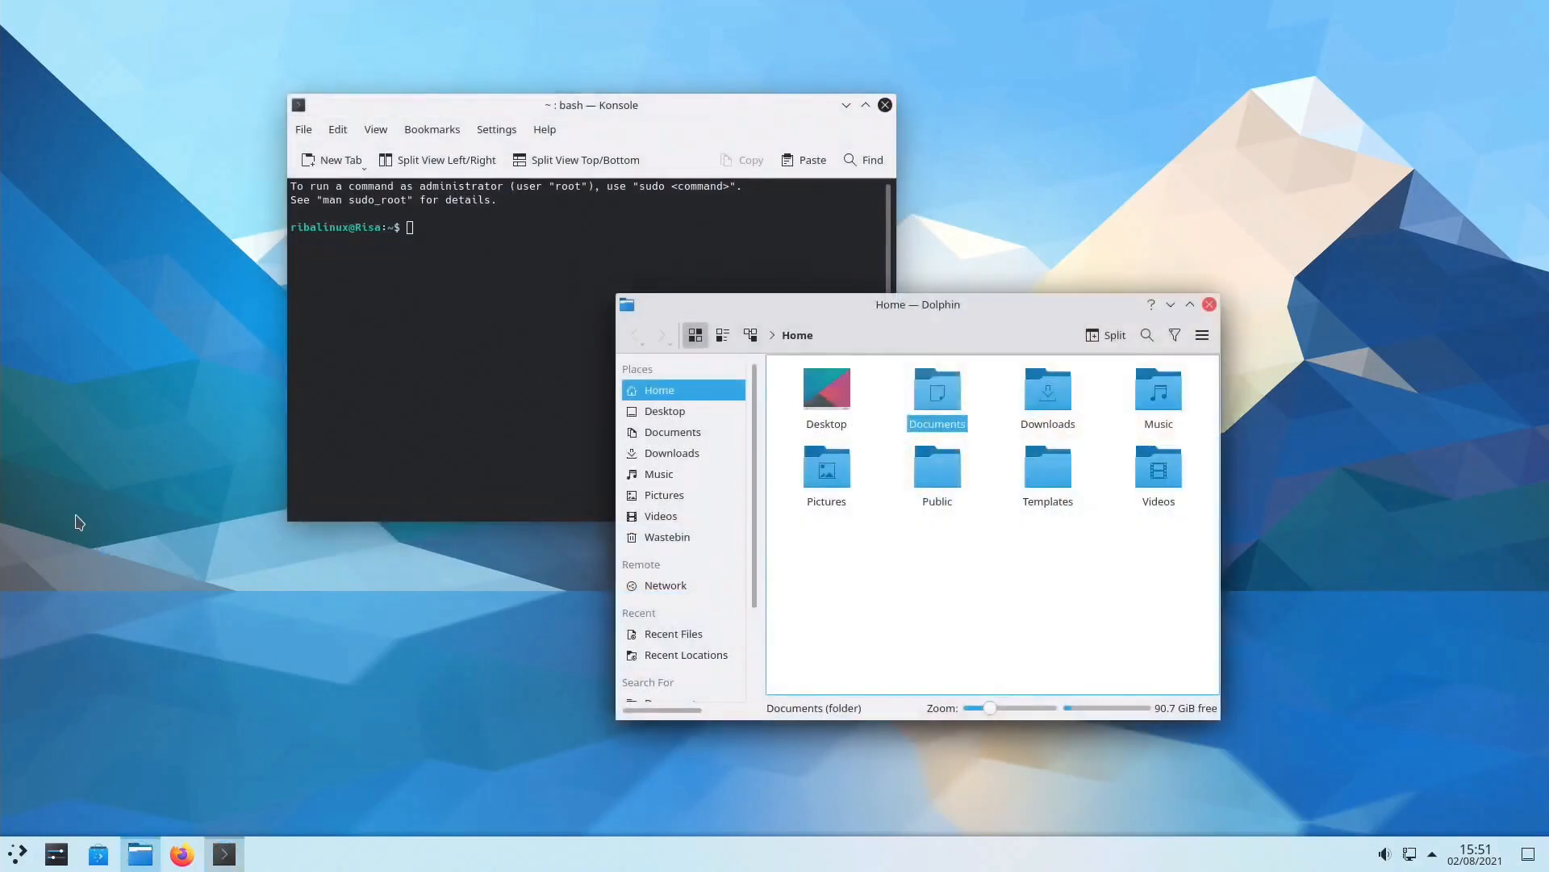
key(alt+Tab)
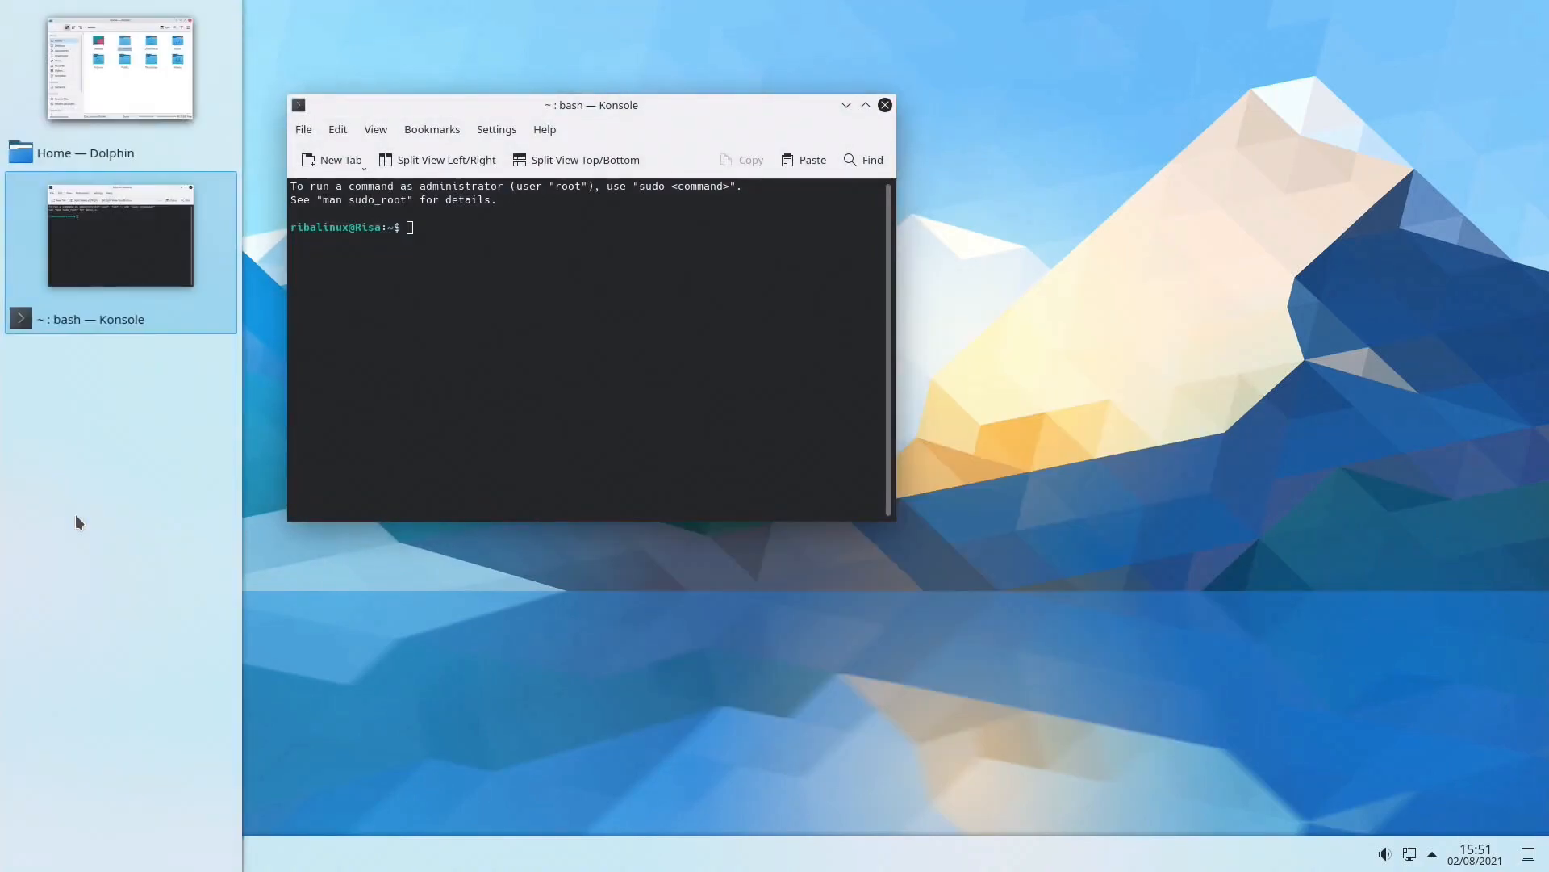
key(alt+Tab)
key(alt+Tab)
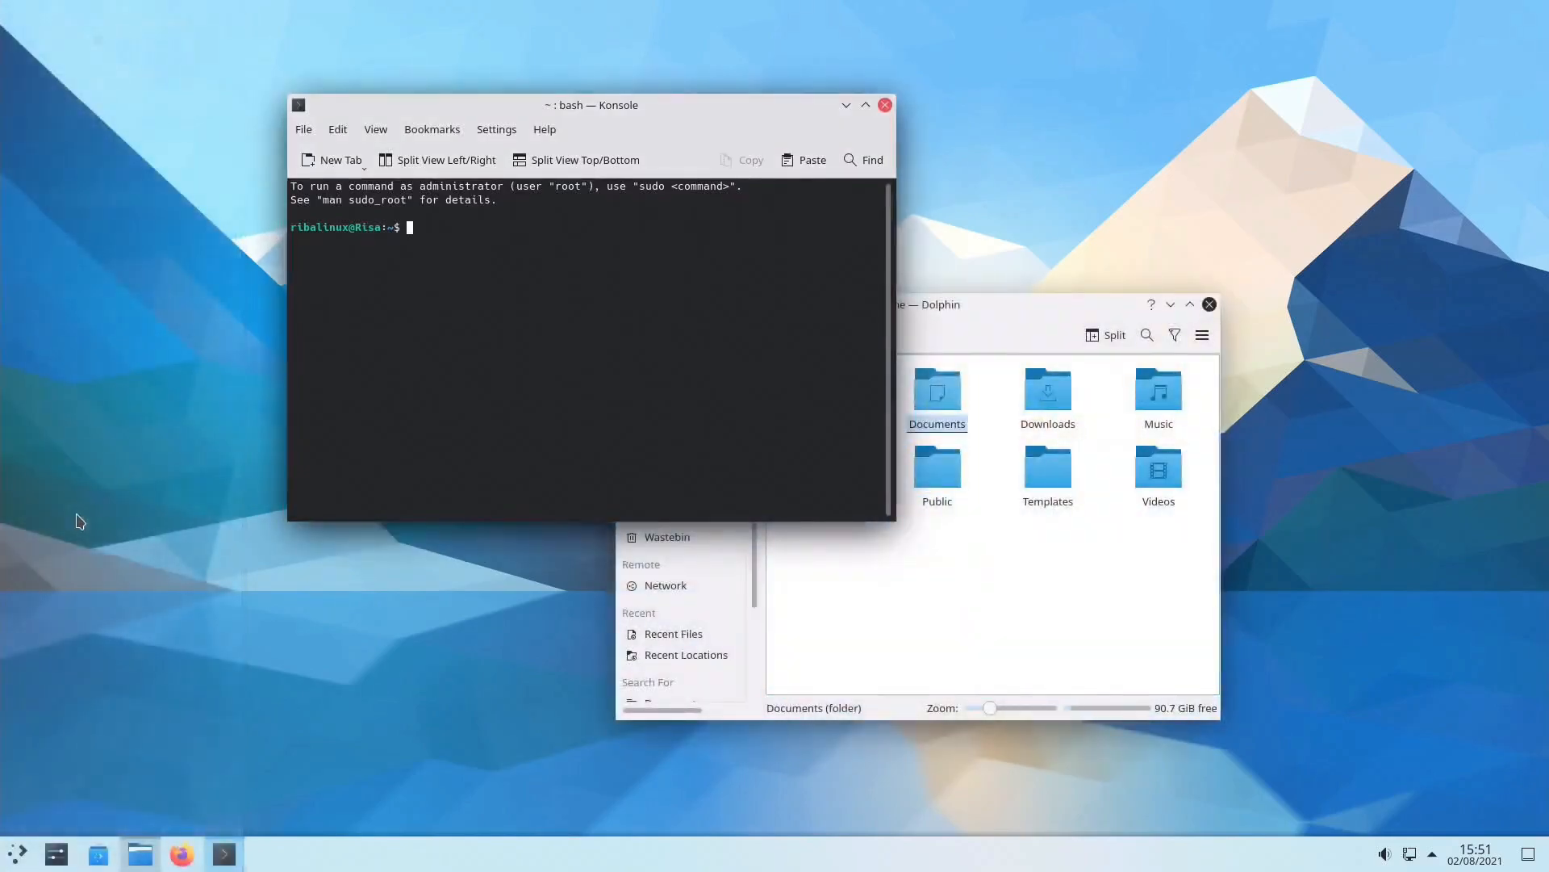
Tile Konsole to the left half and Dolphin to the right half of the screen
drag(616, 109, 2, 363)
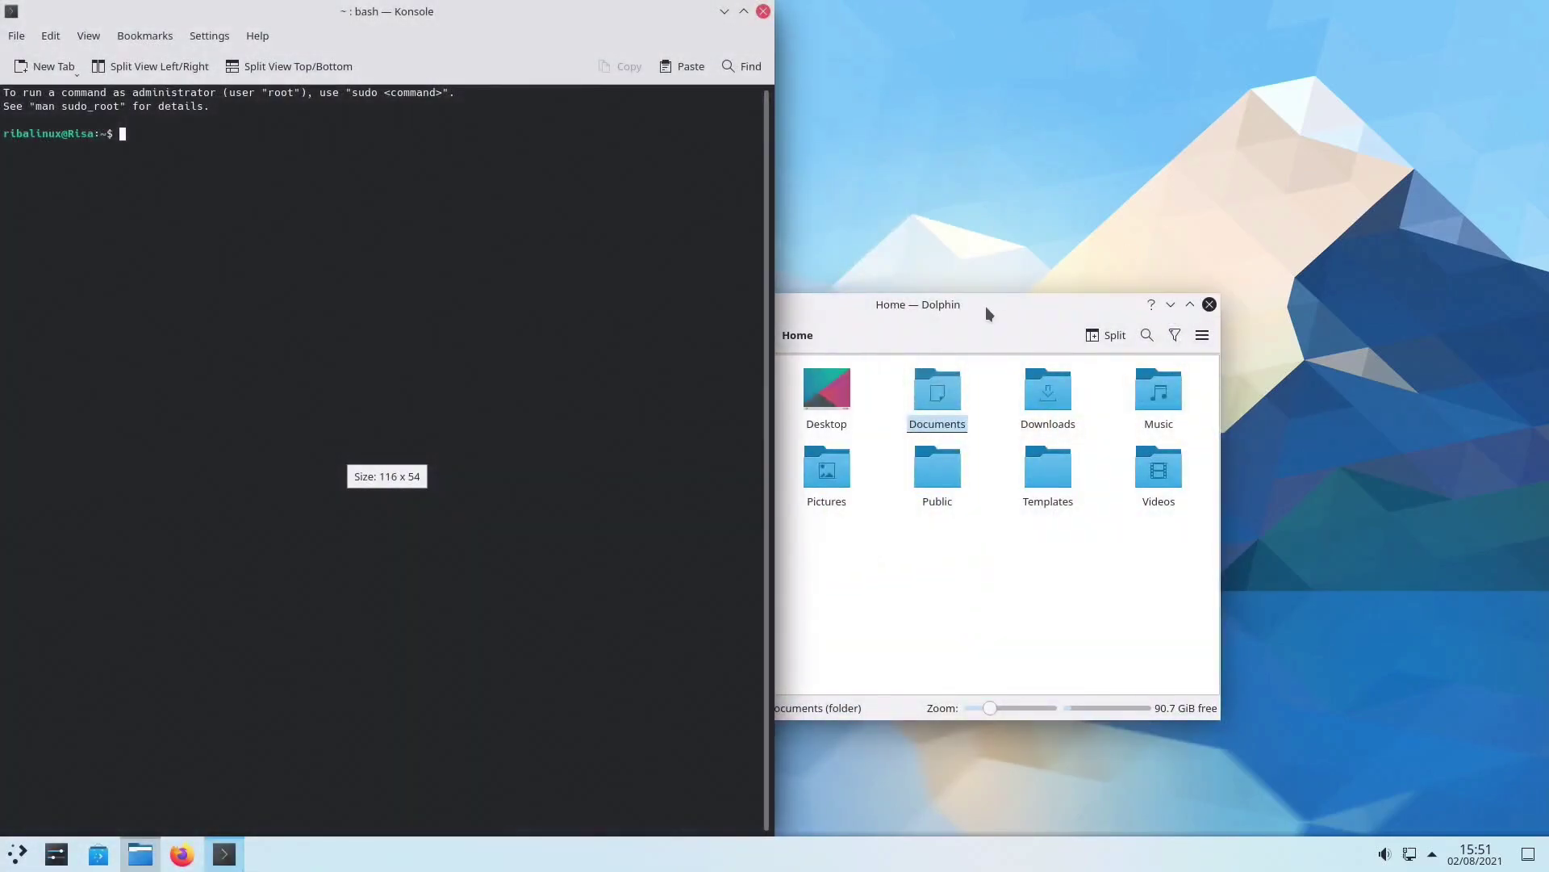
mouse_move(985, 306)
mouse_down()
mouse_move(1204, 258)
mouse_move(1548, 429)
mouse_up()
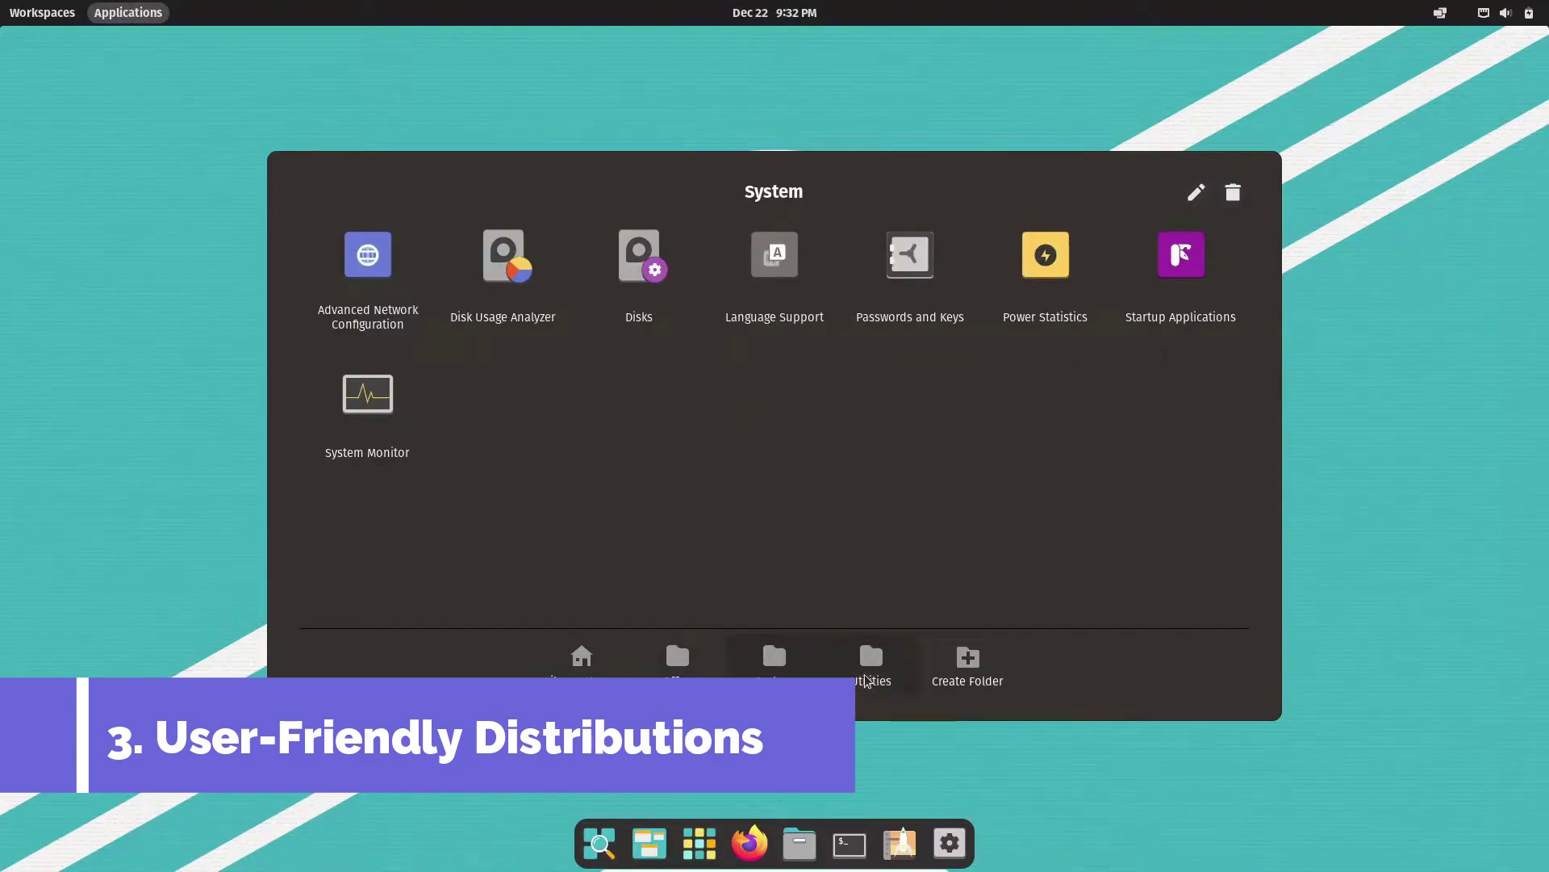
Create a Doc app folder, browse Office and System, then delete the empty Doc folder
click(865, 673)
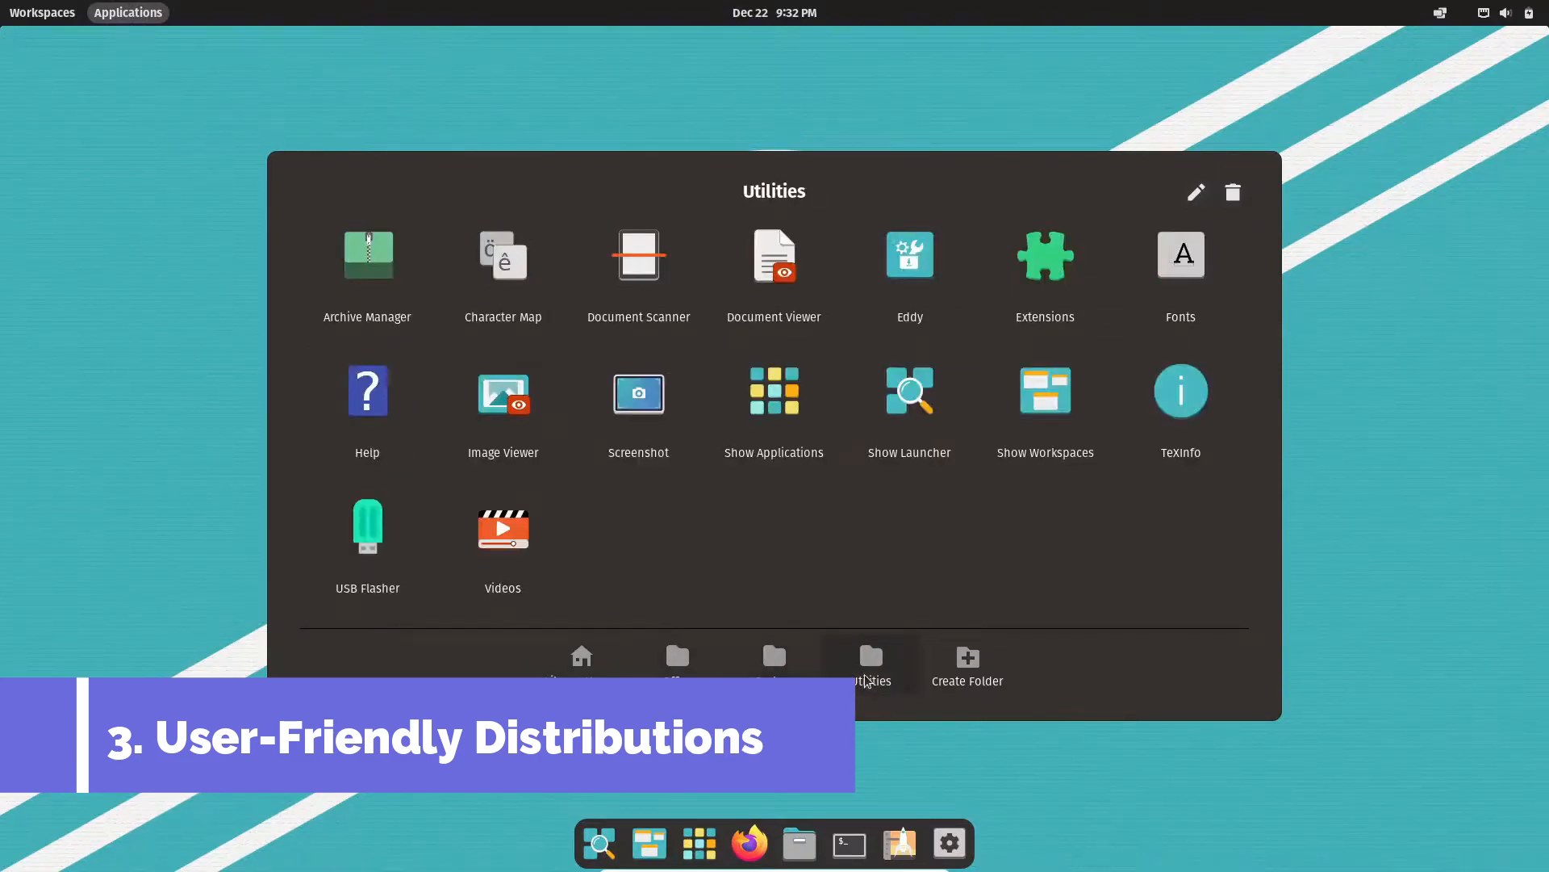
click(954, 681)
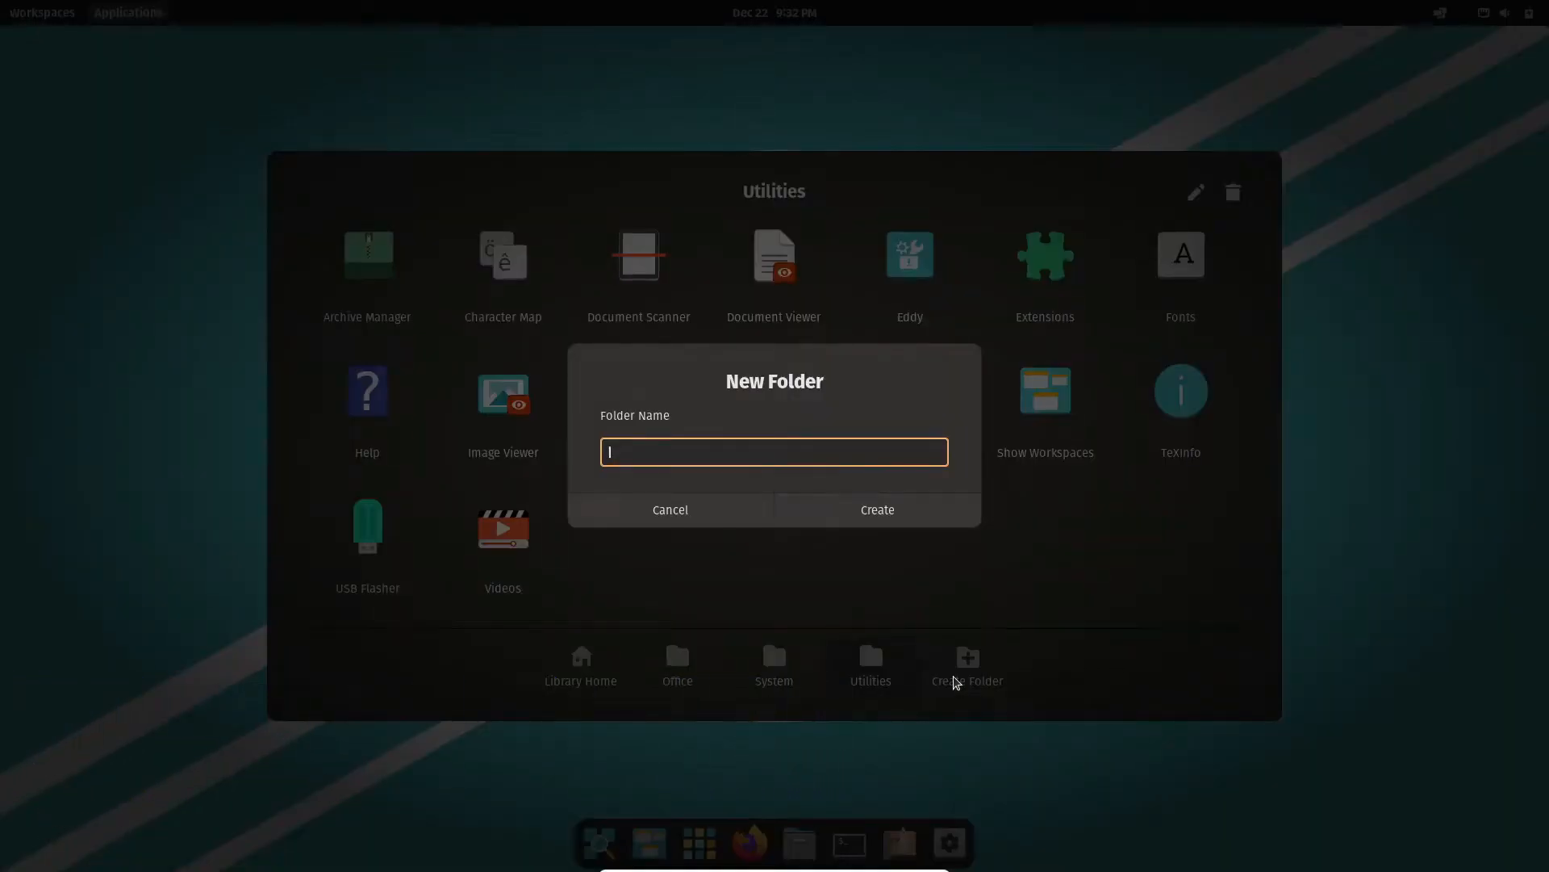
text(Doc)
key(Return)
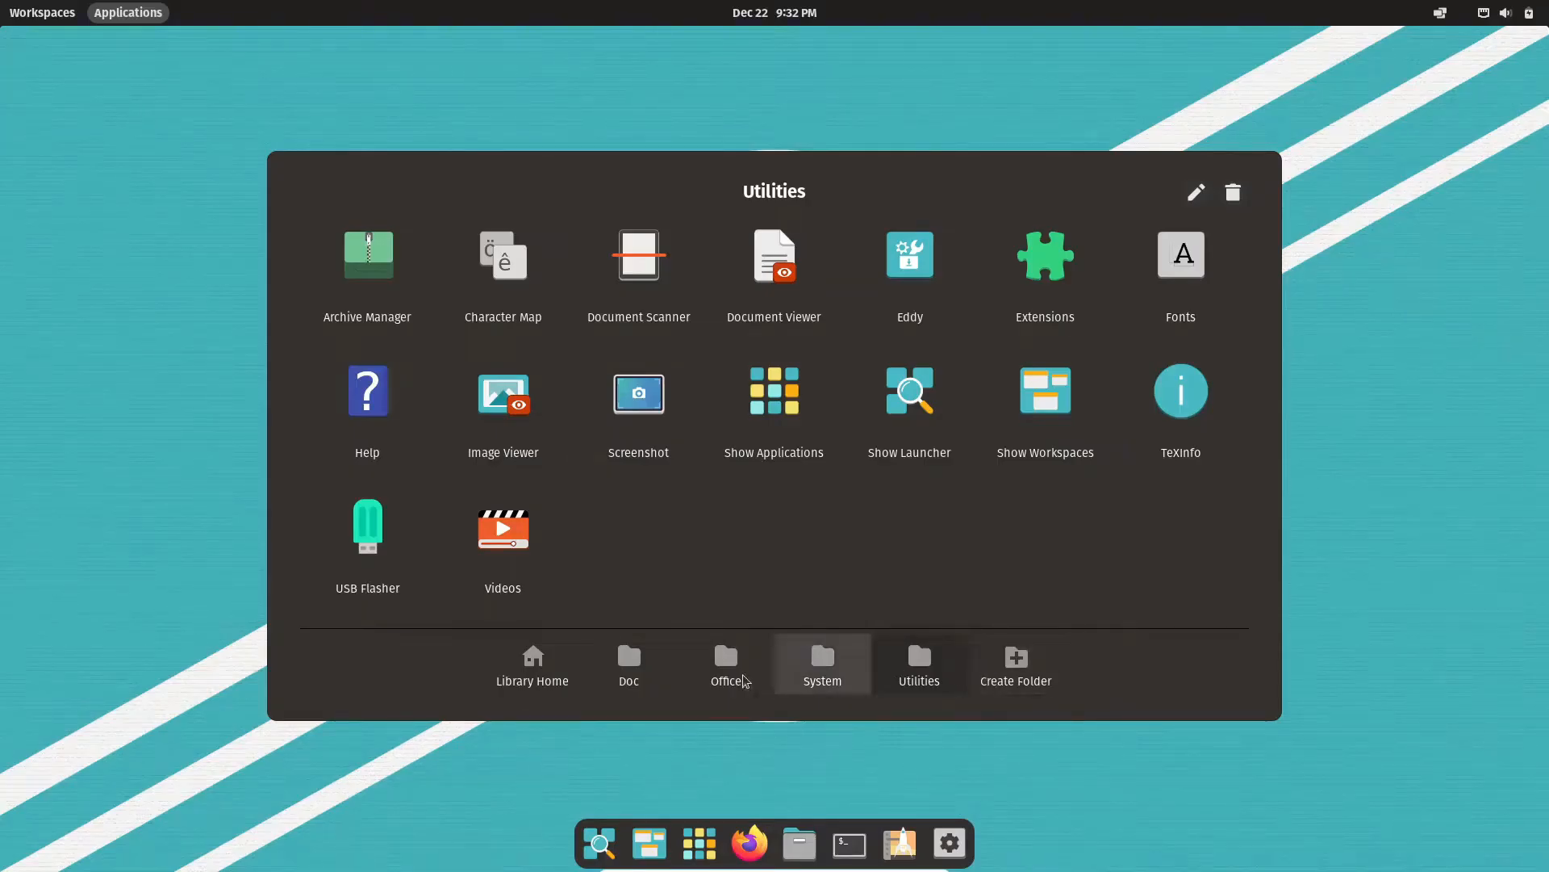
click(630, 666)
click(727, 673)
click(833, 669)
click(661, 669)
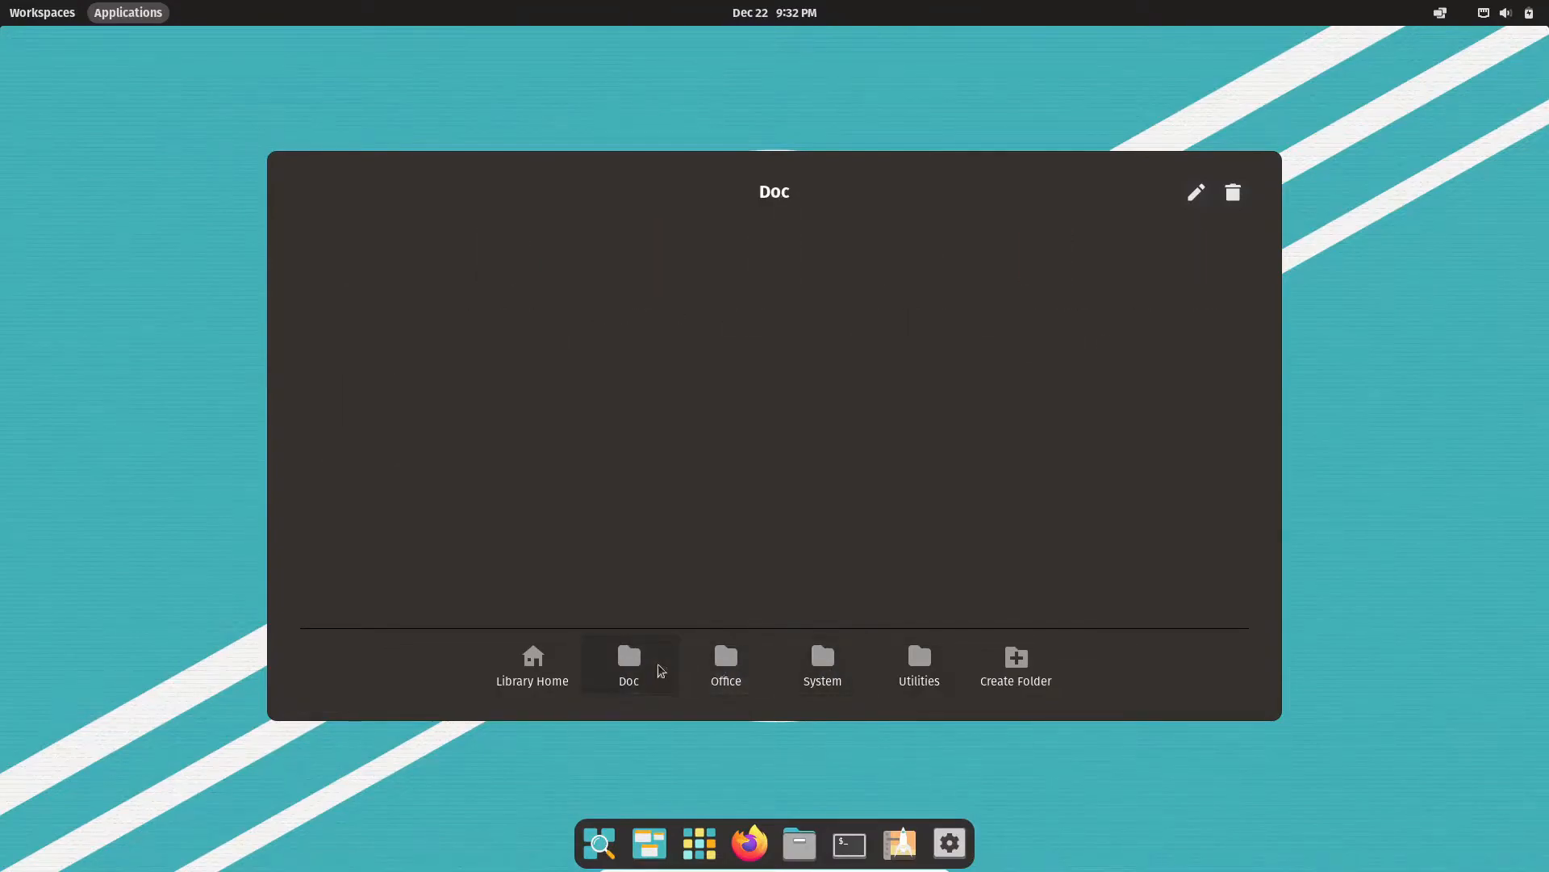
click(1233, 195)
click(878, 495)
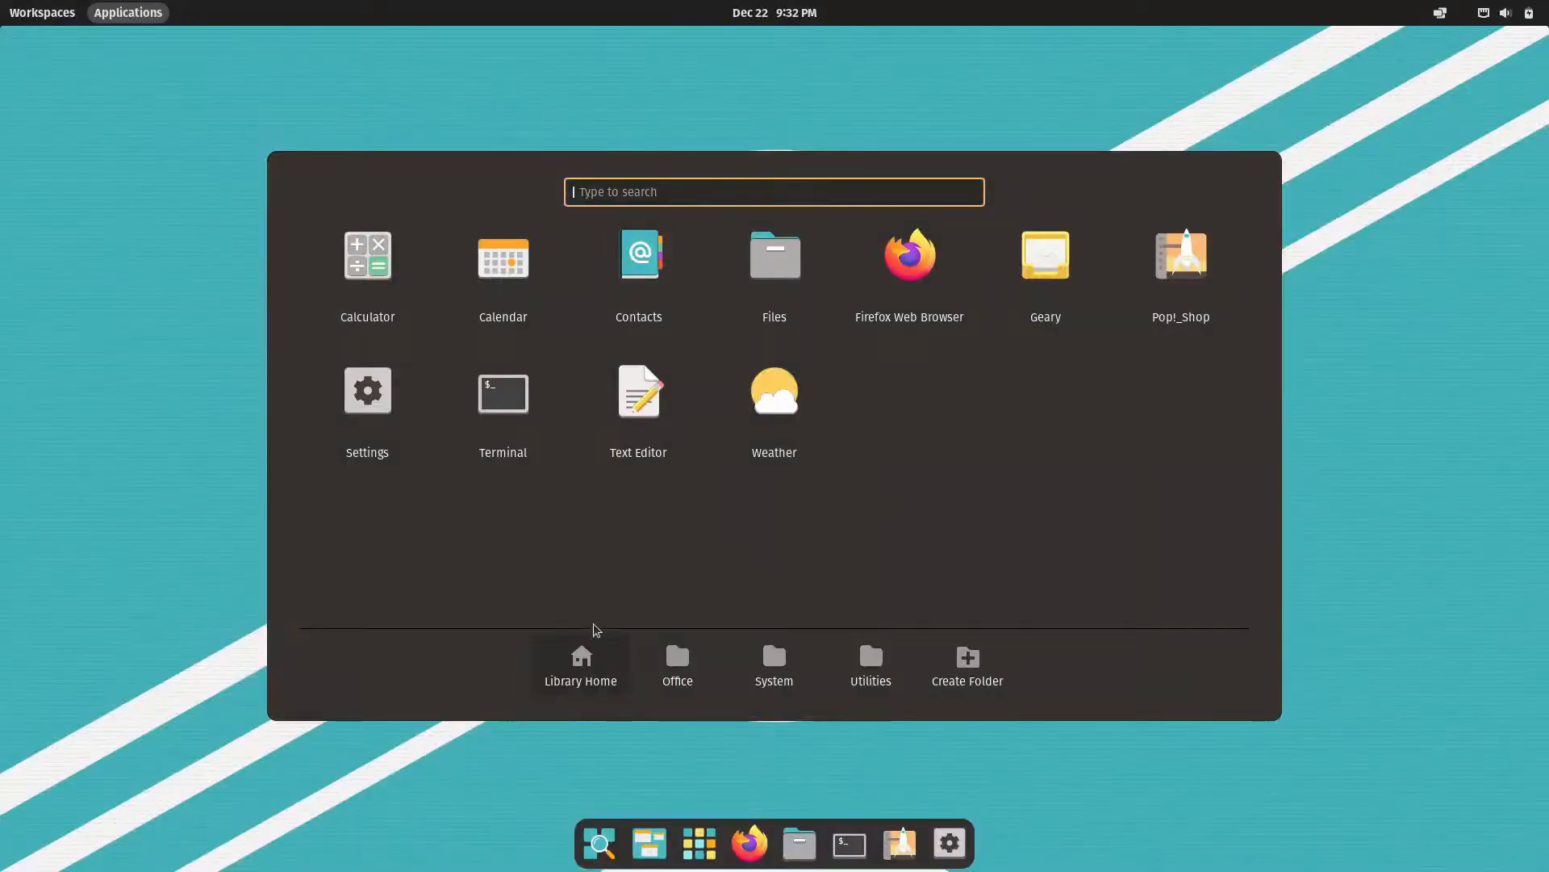
Browse the Office, System and Library Home folders, then close the application library
click(677, 665)
click(774, 664)
click(594, 674)
click(673, 674)
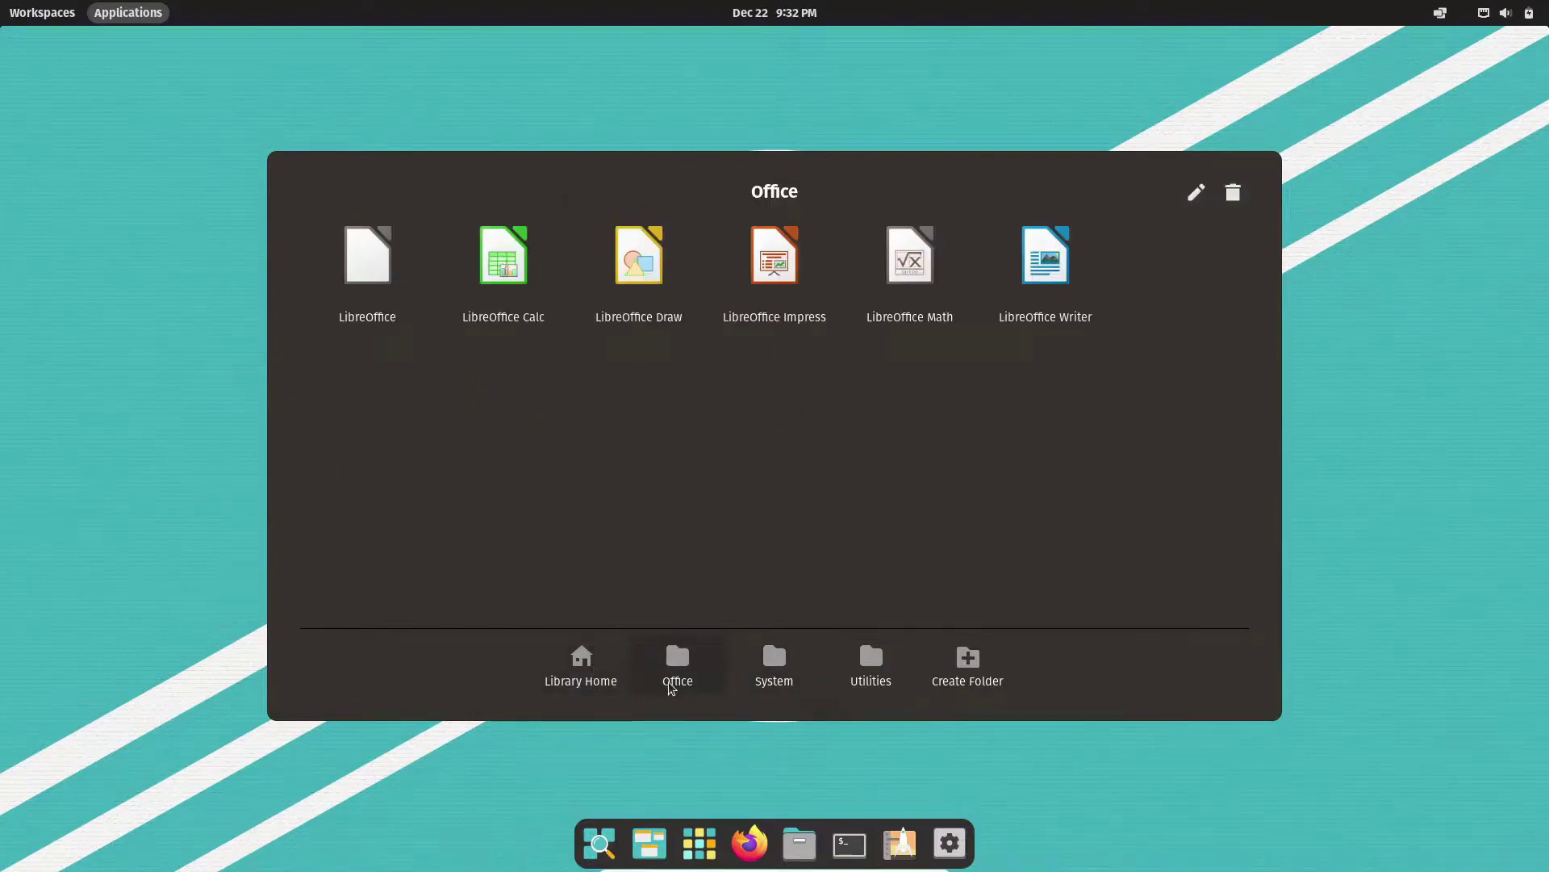
click(774, 664)
click(573, 667)
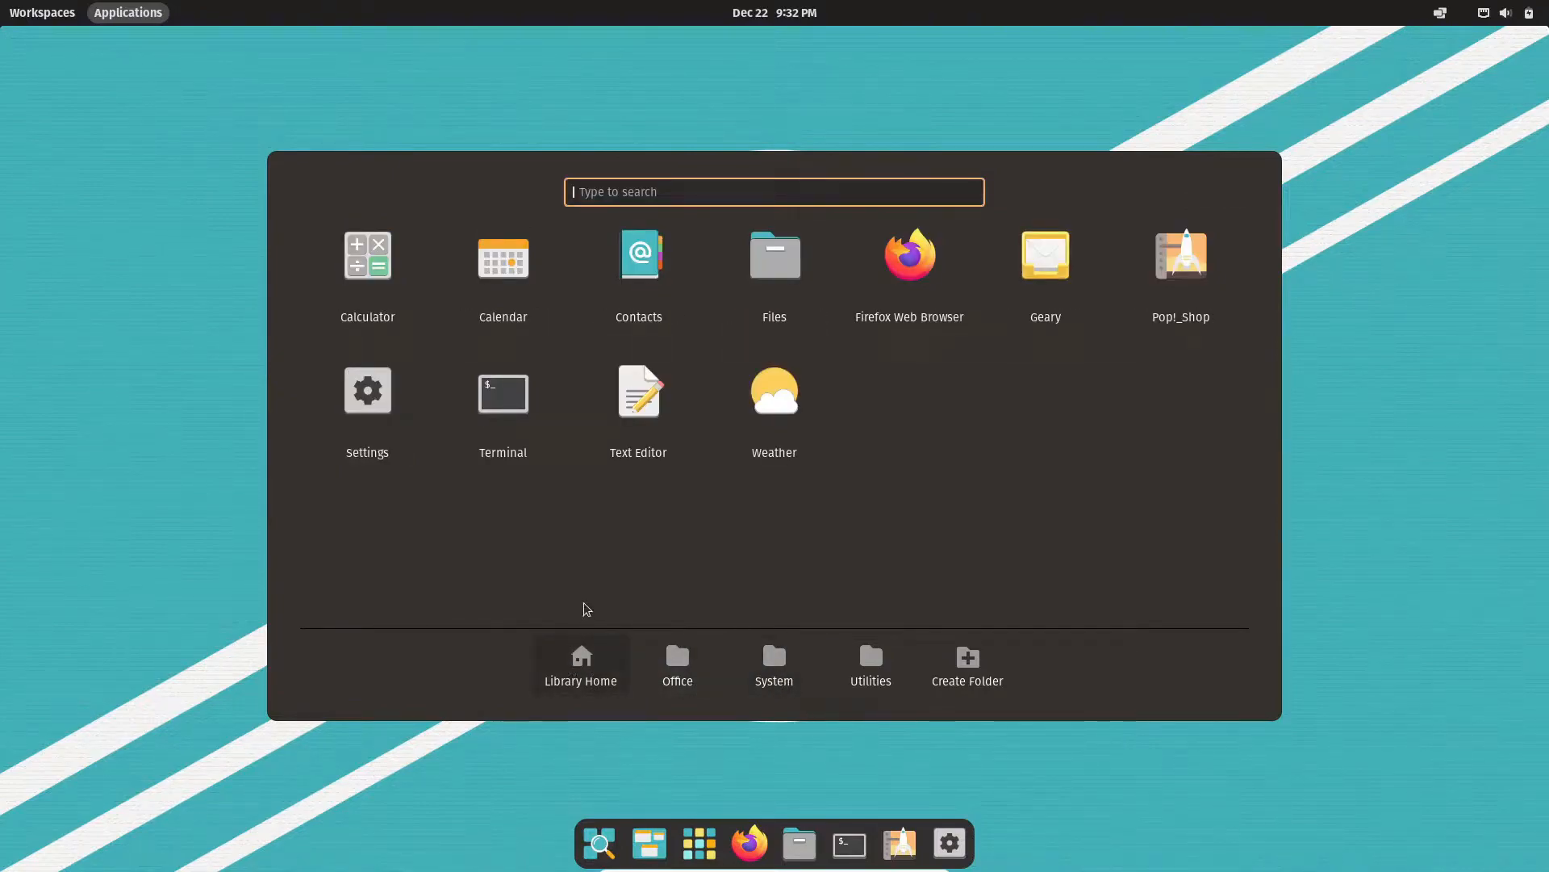
click(775, 279)
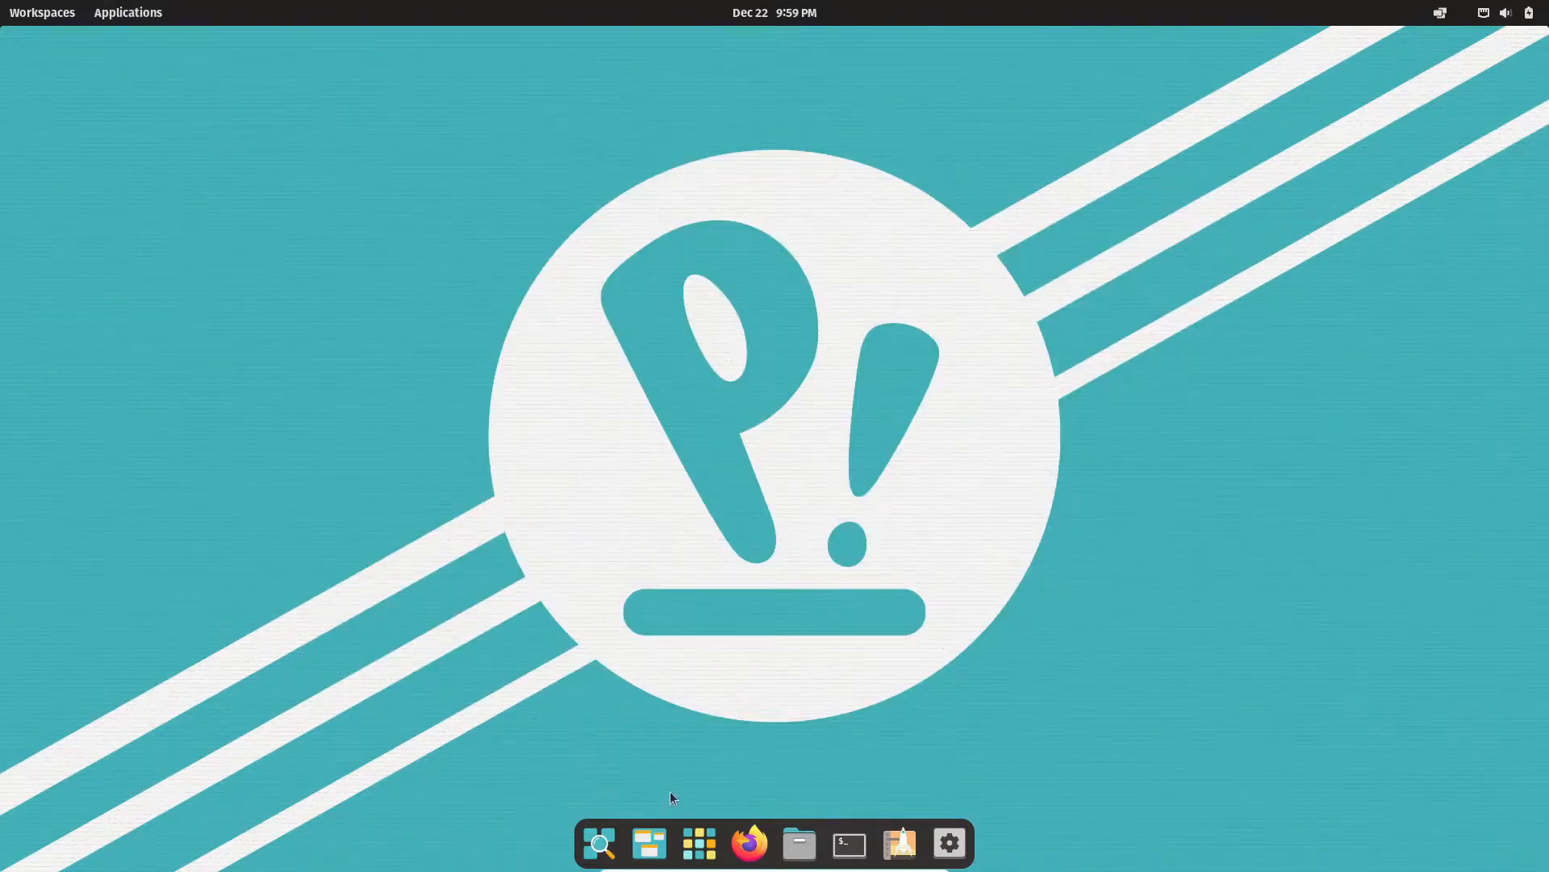
Bring up the COSMIC app search launcher from the dock to look up steam
click(600, 842)
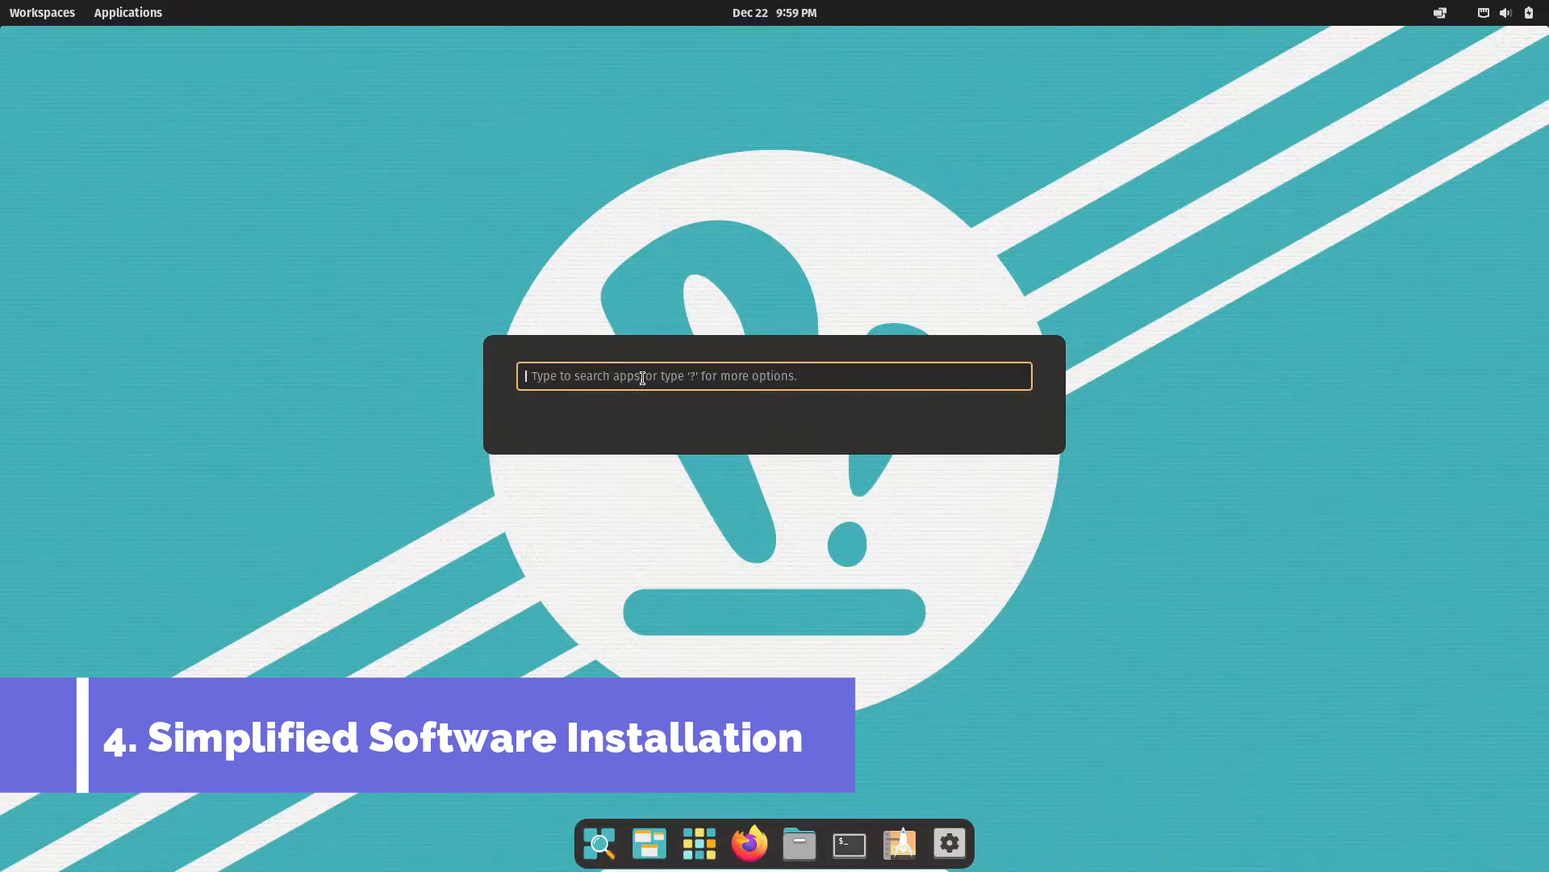
text(steam)
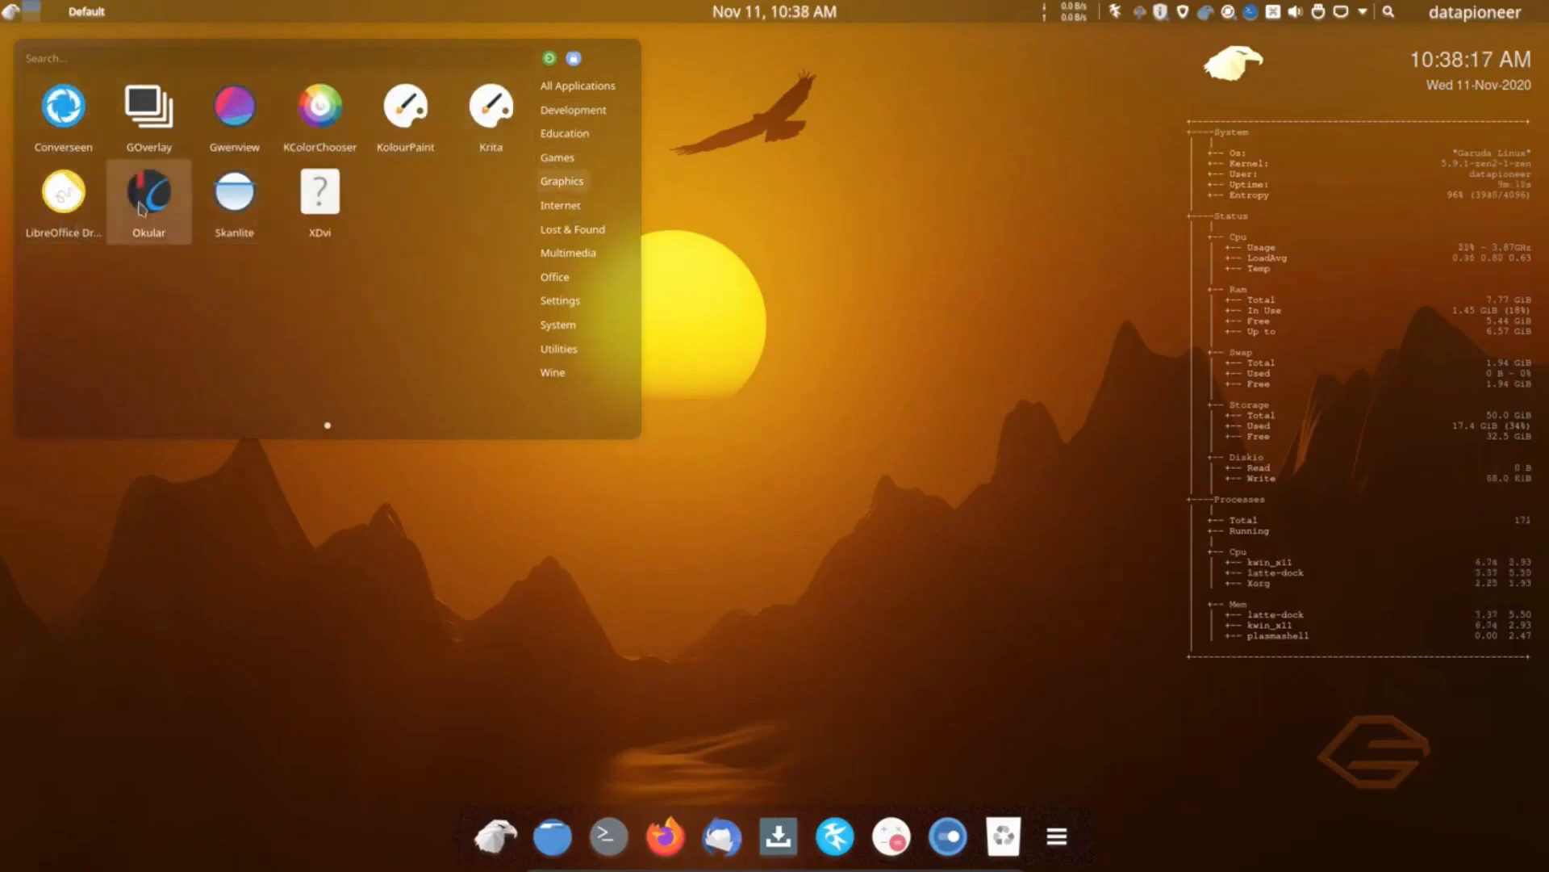
Show the Internet category in the Garuda KDE launcher, listing apps such as Steam
click(561, 205)
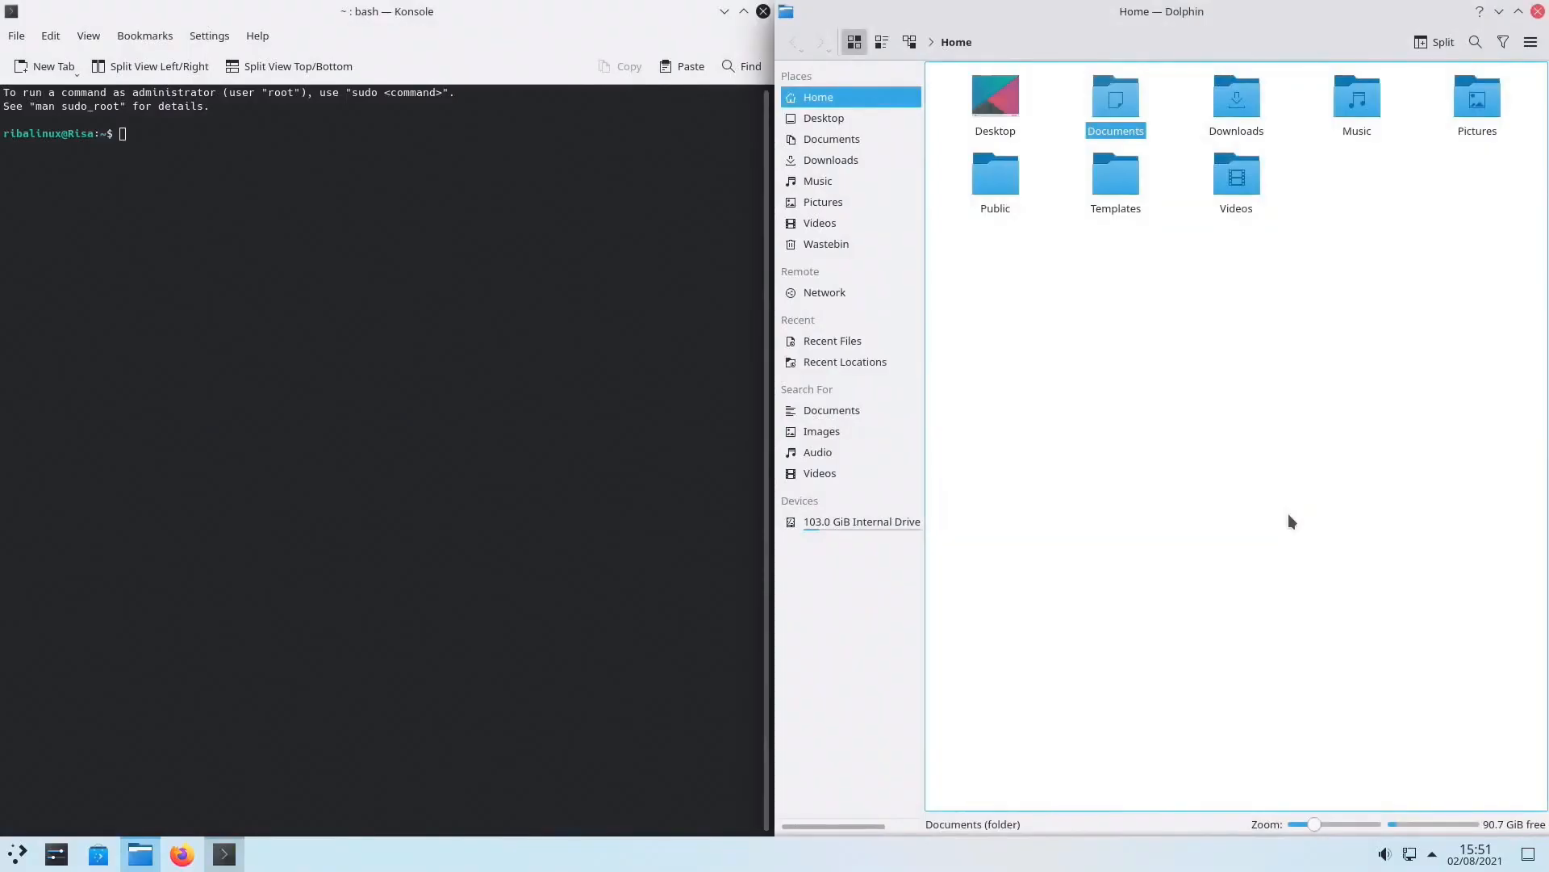
Untile Dolphin into a smaller centered window and close the Konsole terminal
key(super+Right)
drag(1263, 11, 775, 238)
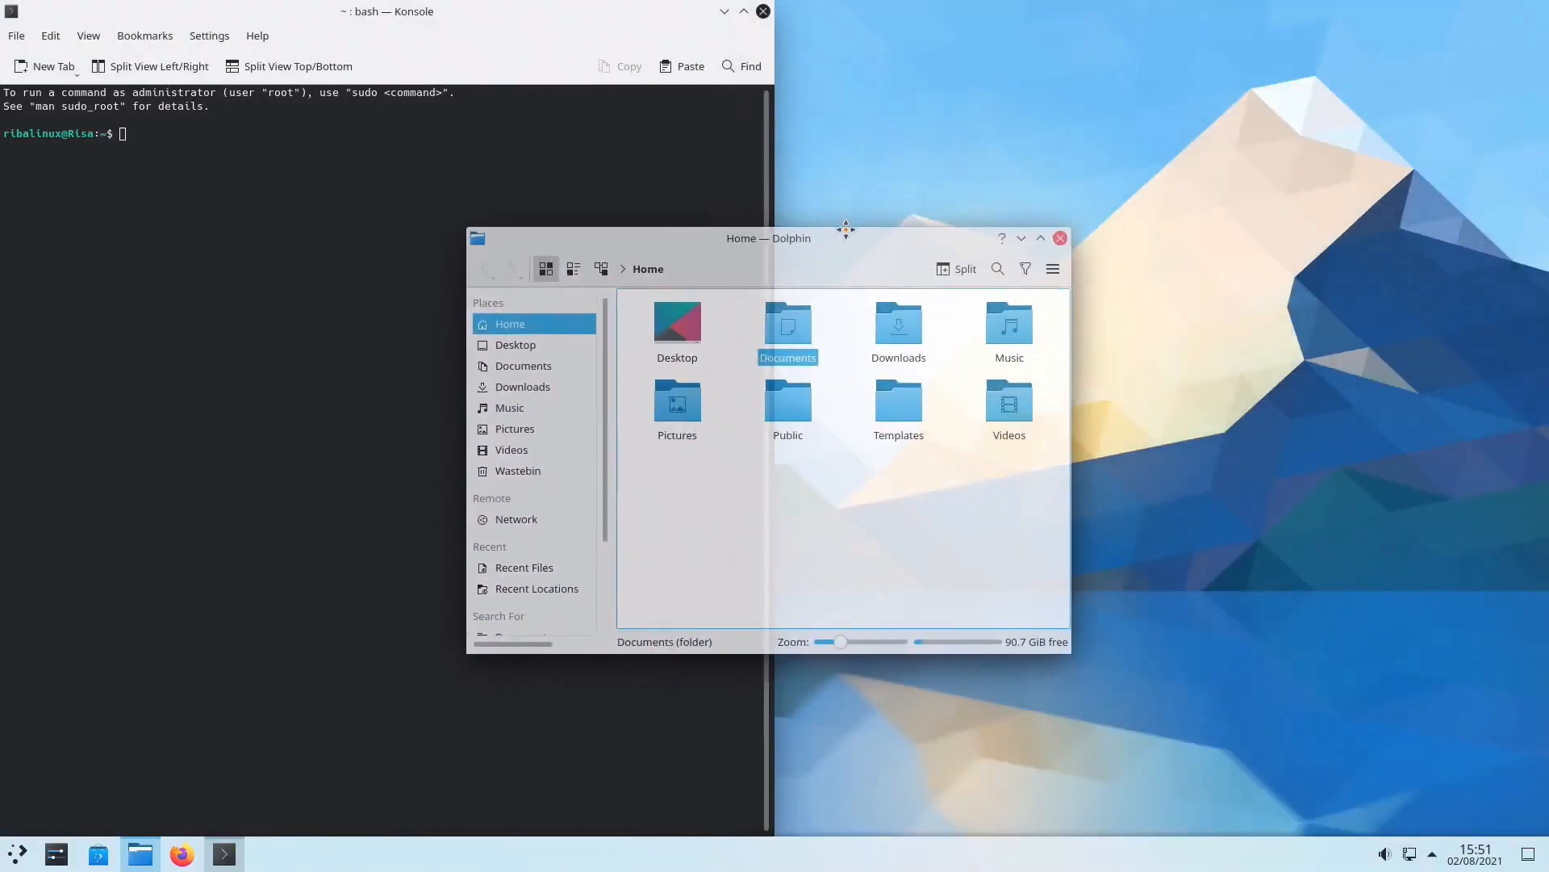
drag(509, 10, 569, 64)
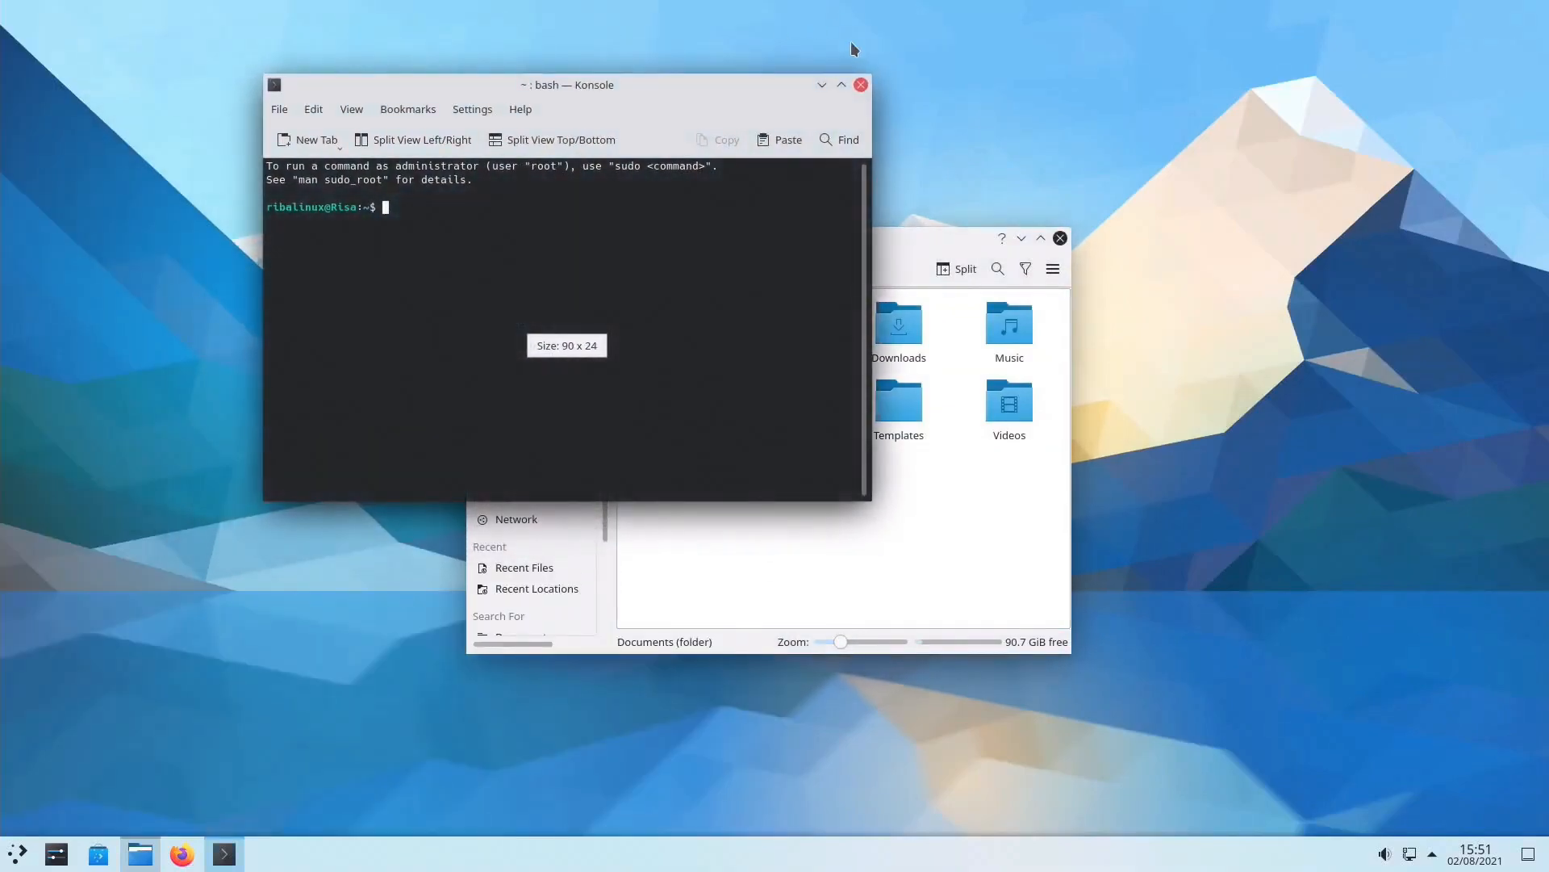
click(861, 80)
Move Dolphin up and left, preview folder icon sizes and show its main menu
drag(886, 238, 686, 173)
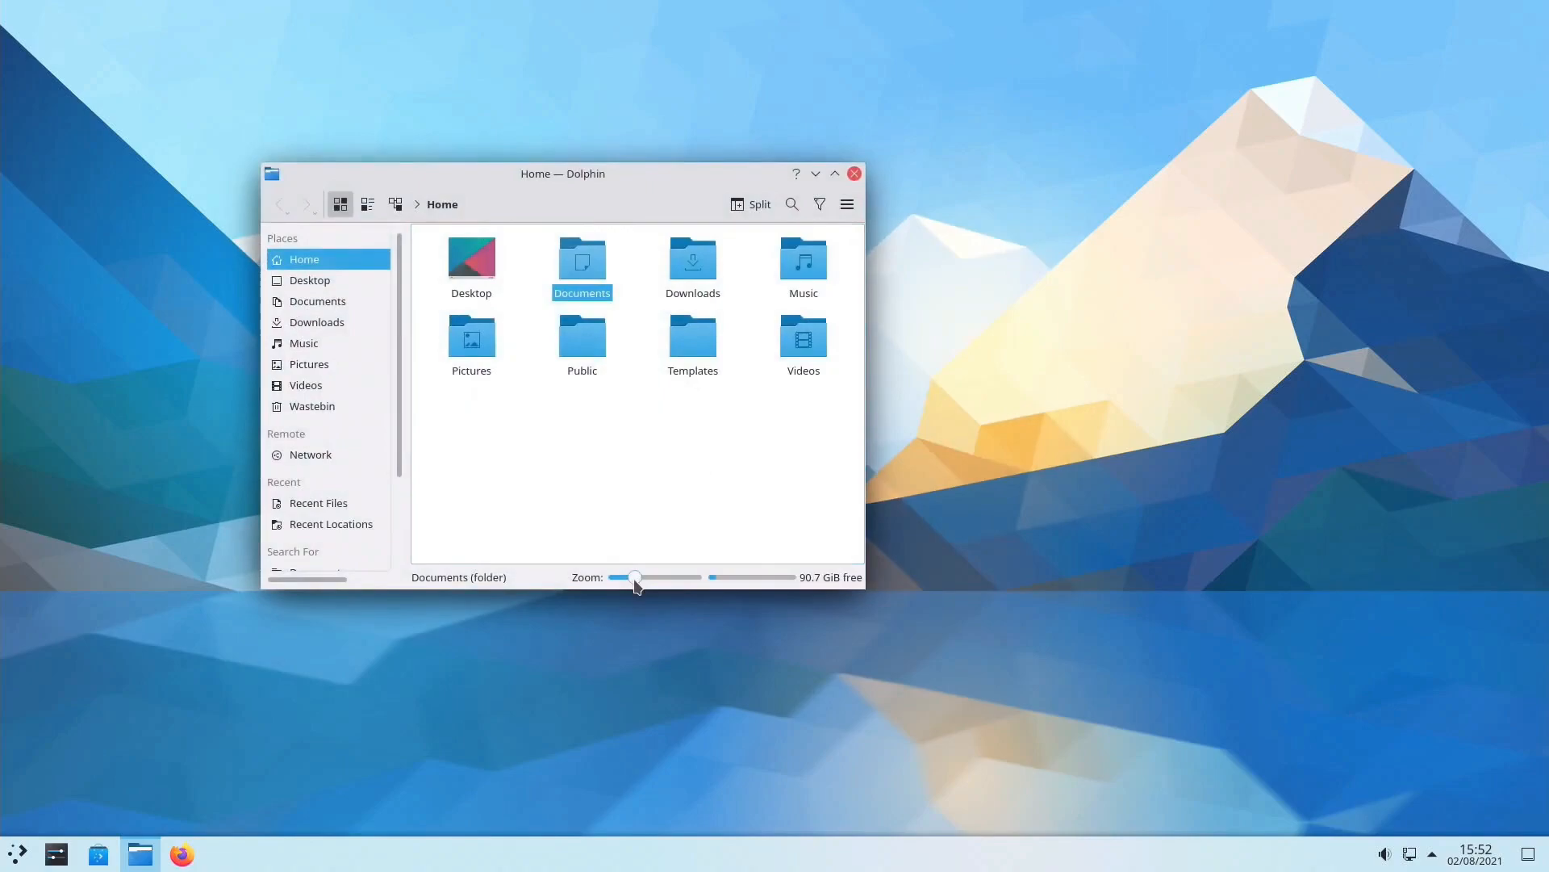
drag(636, 584, 637, 585)
click(848, 204)
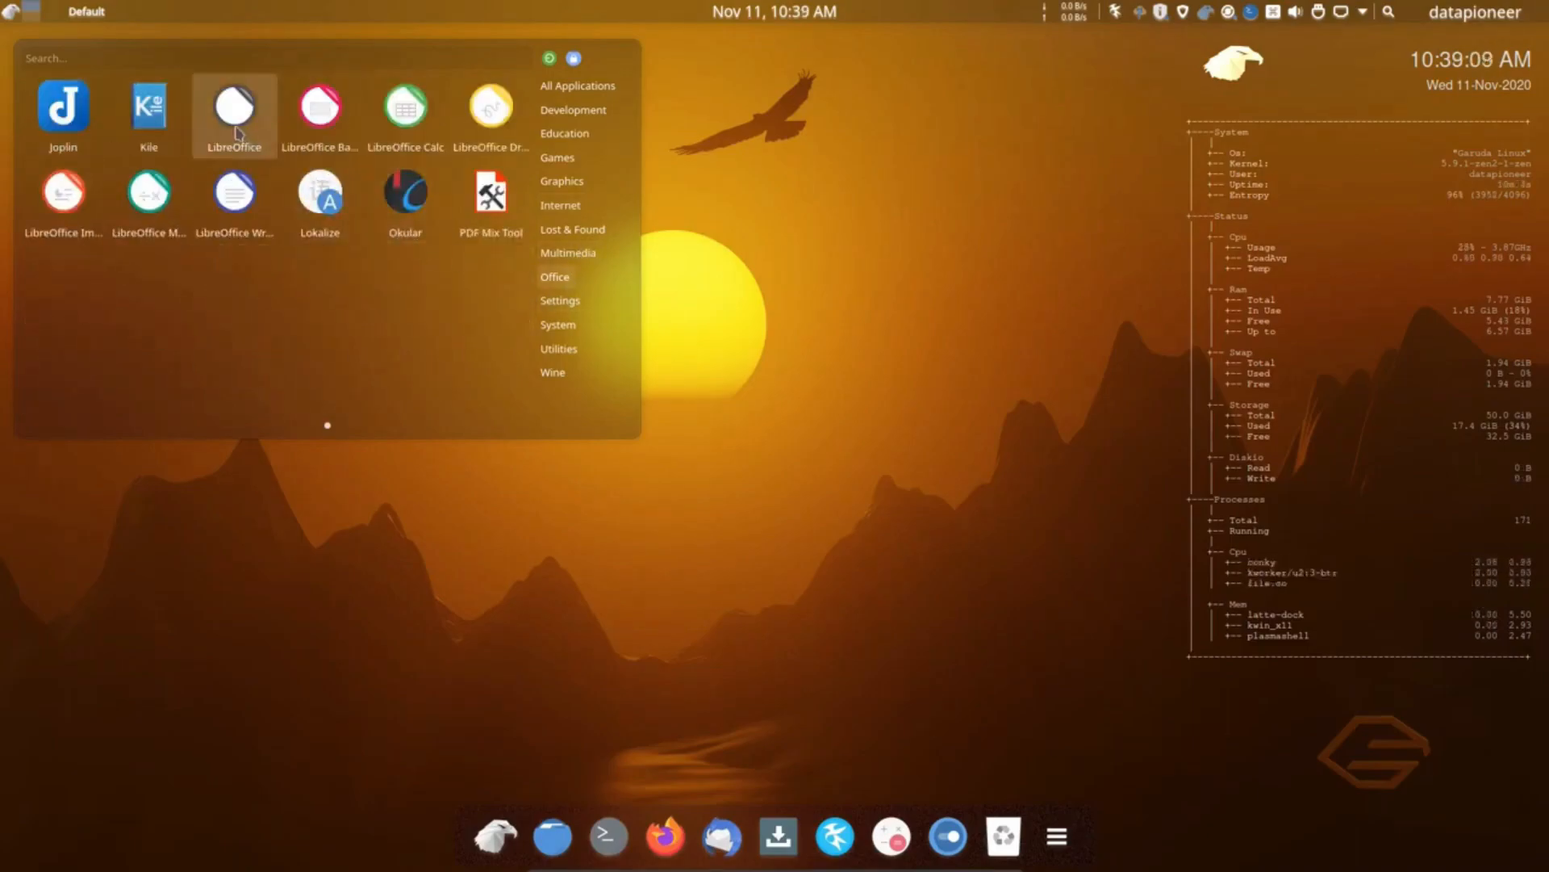
Launch LibreOffice from the Office category and view its About version details
click(237, 114)
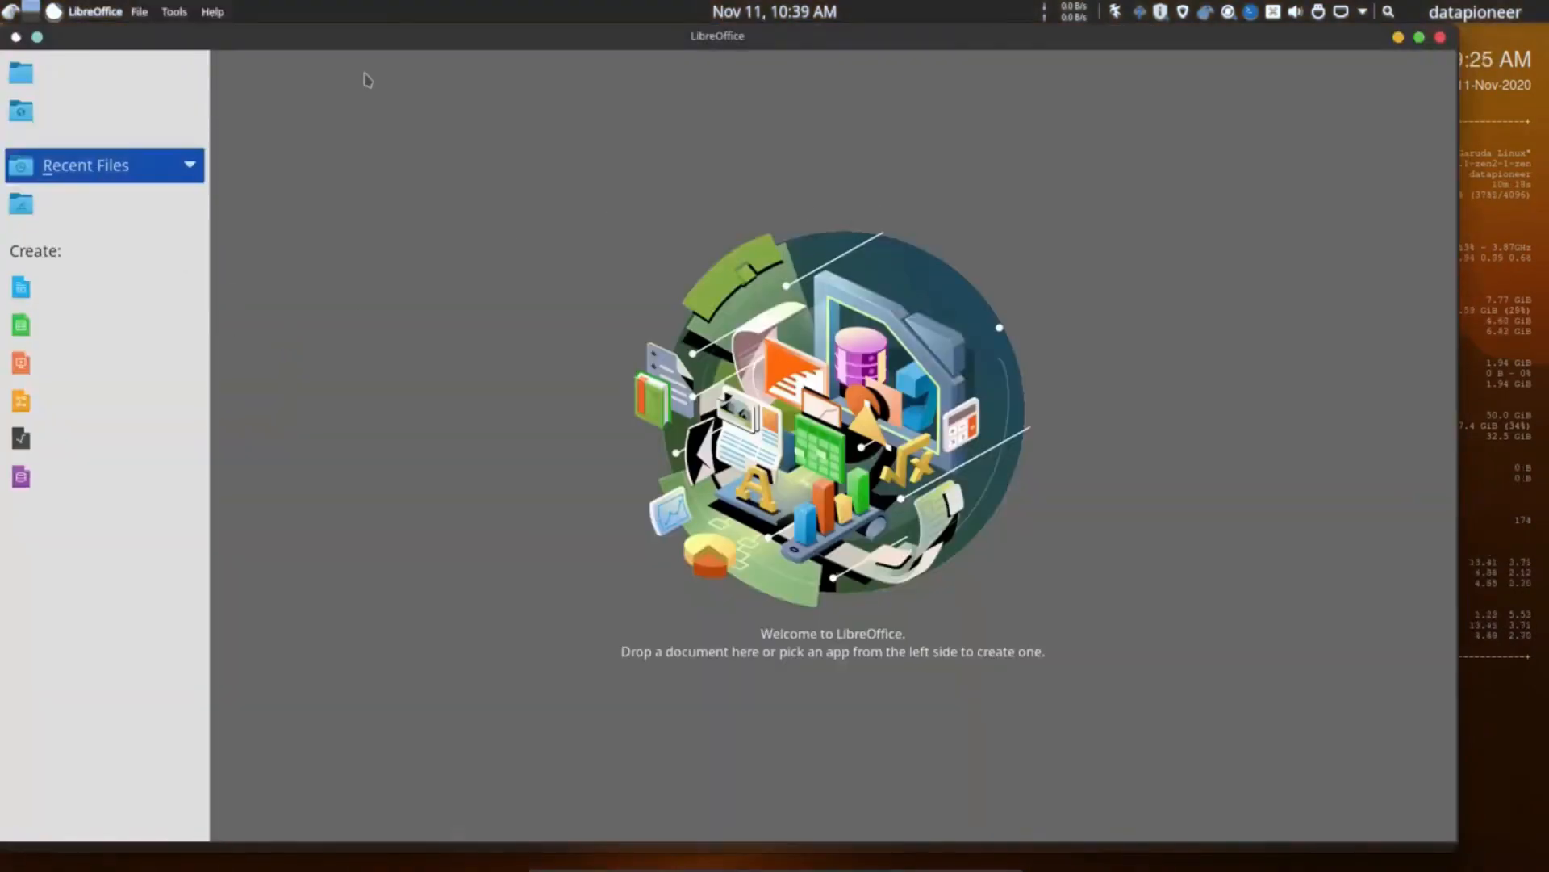
click(213, 12)
click(285, 282)
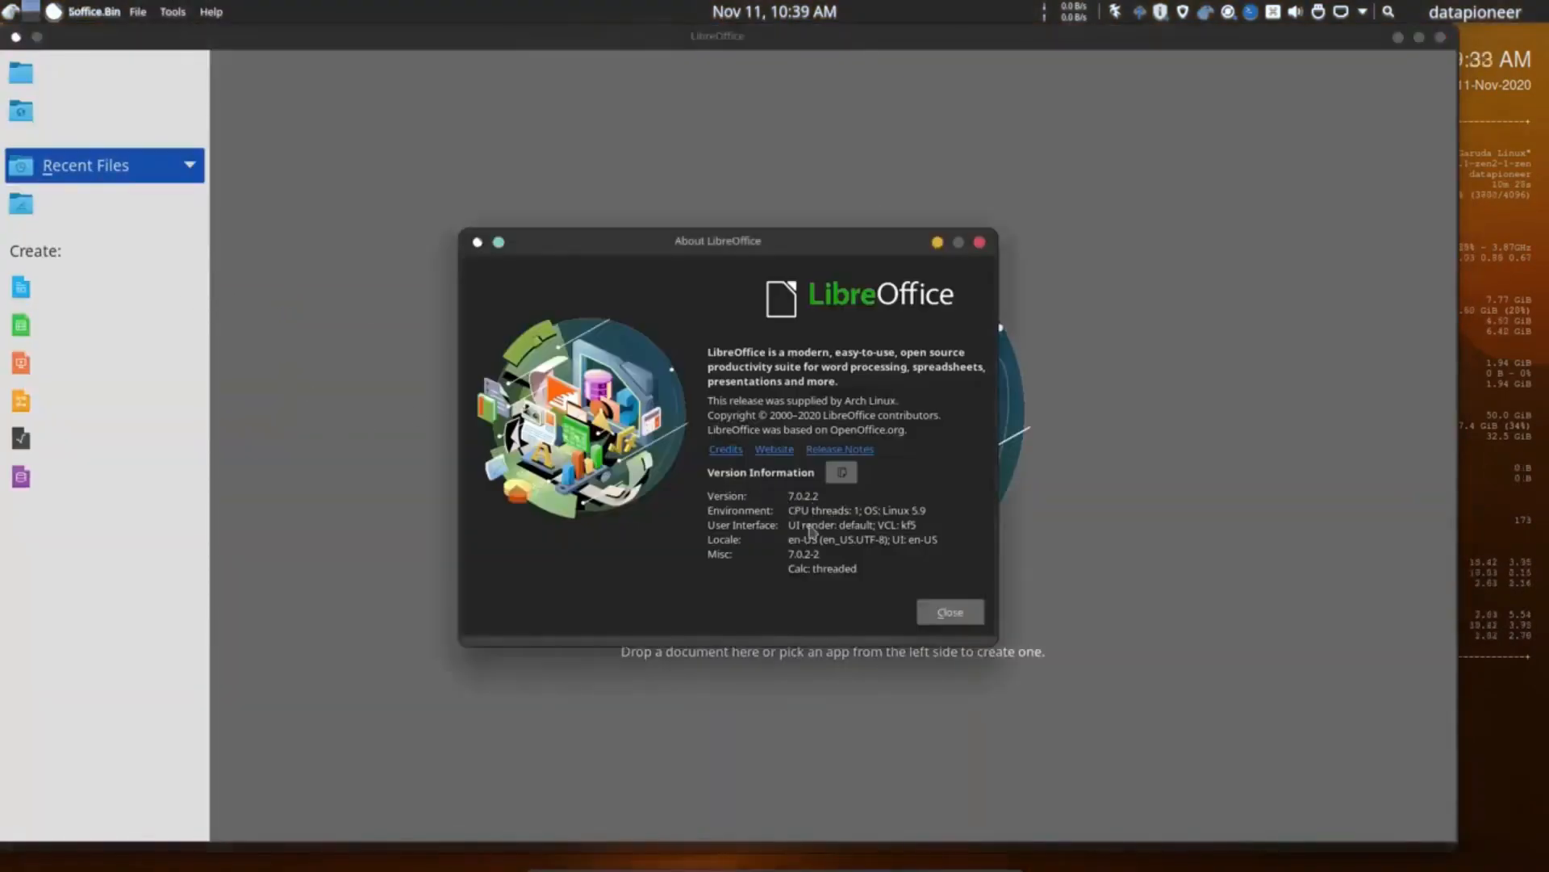
click(950, 611)
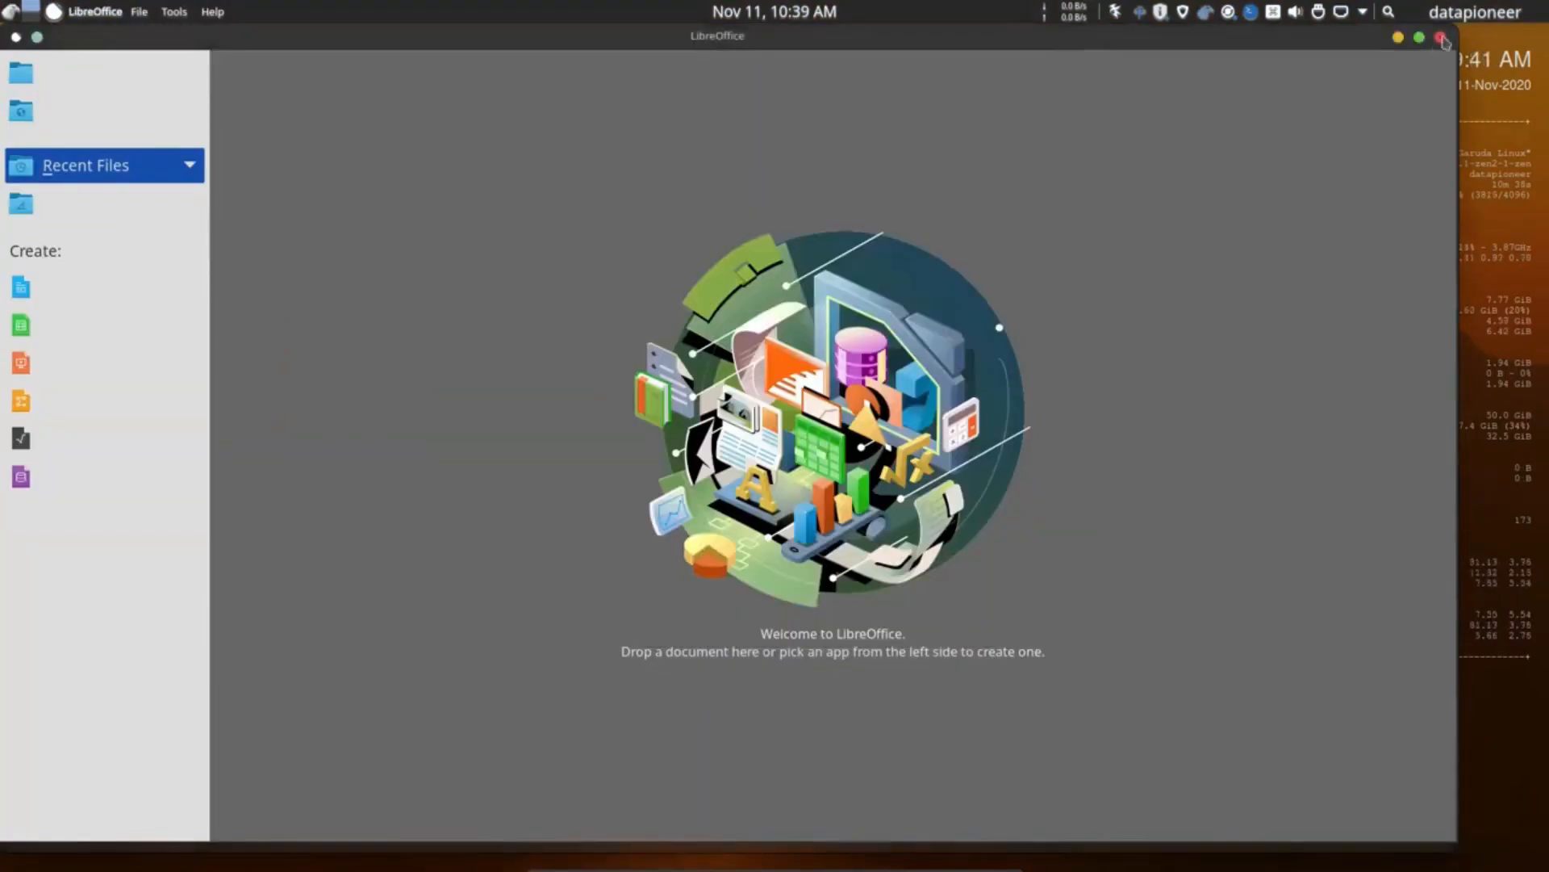
Quit LibreOffice and show the Settings category in the launcher
key(ctrl+q)
click(11, 10)
click(560, 300)
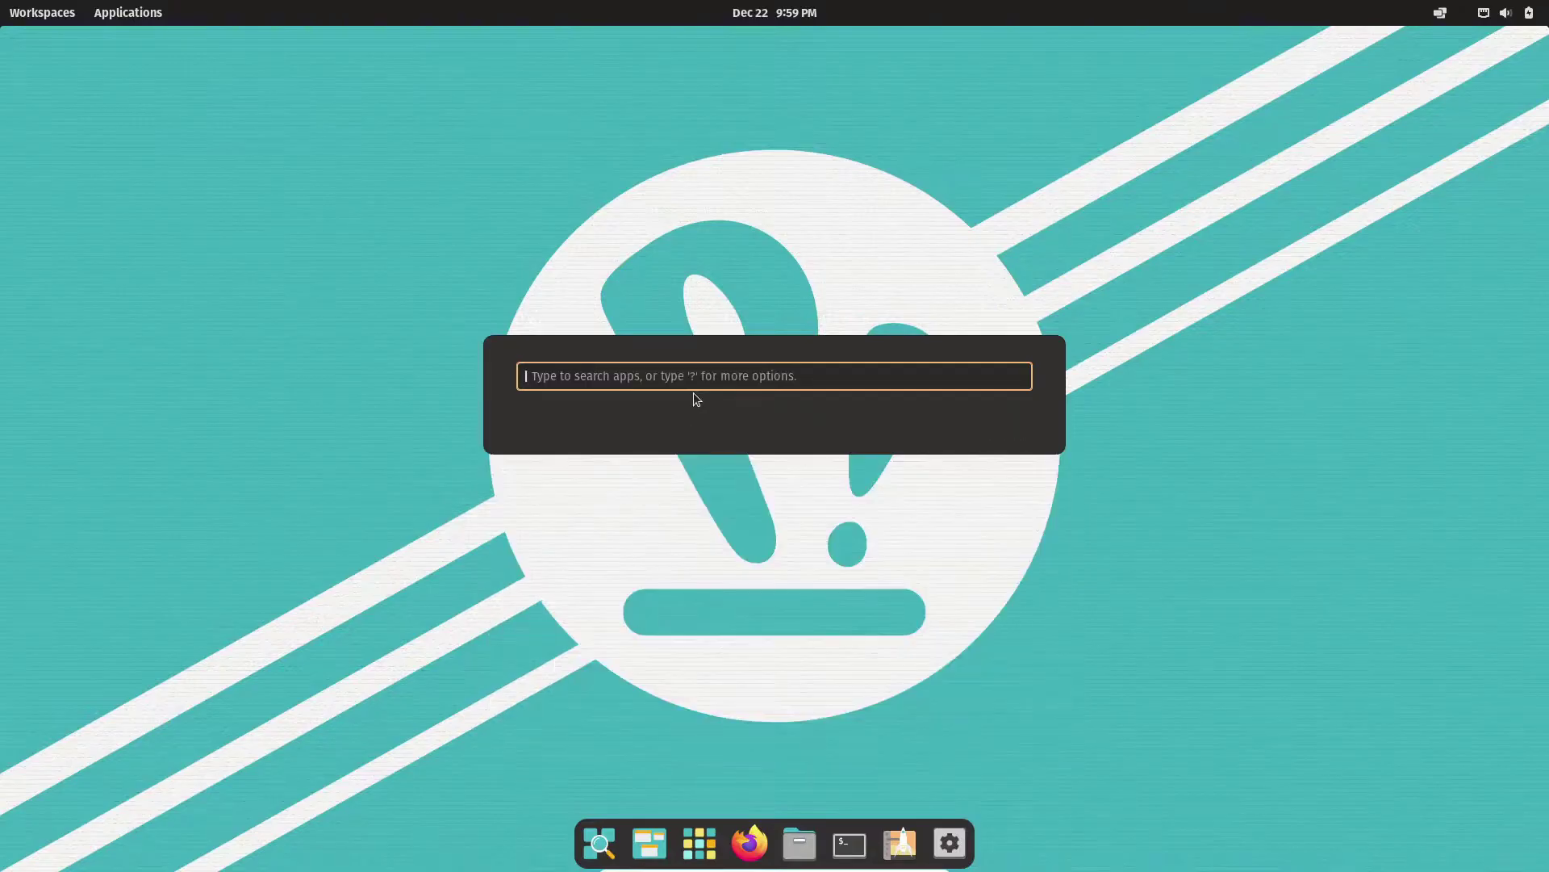
text(code)
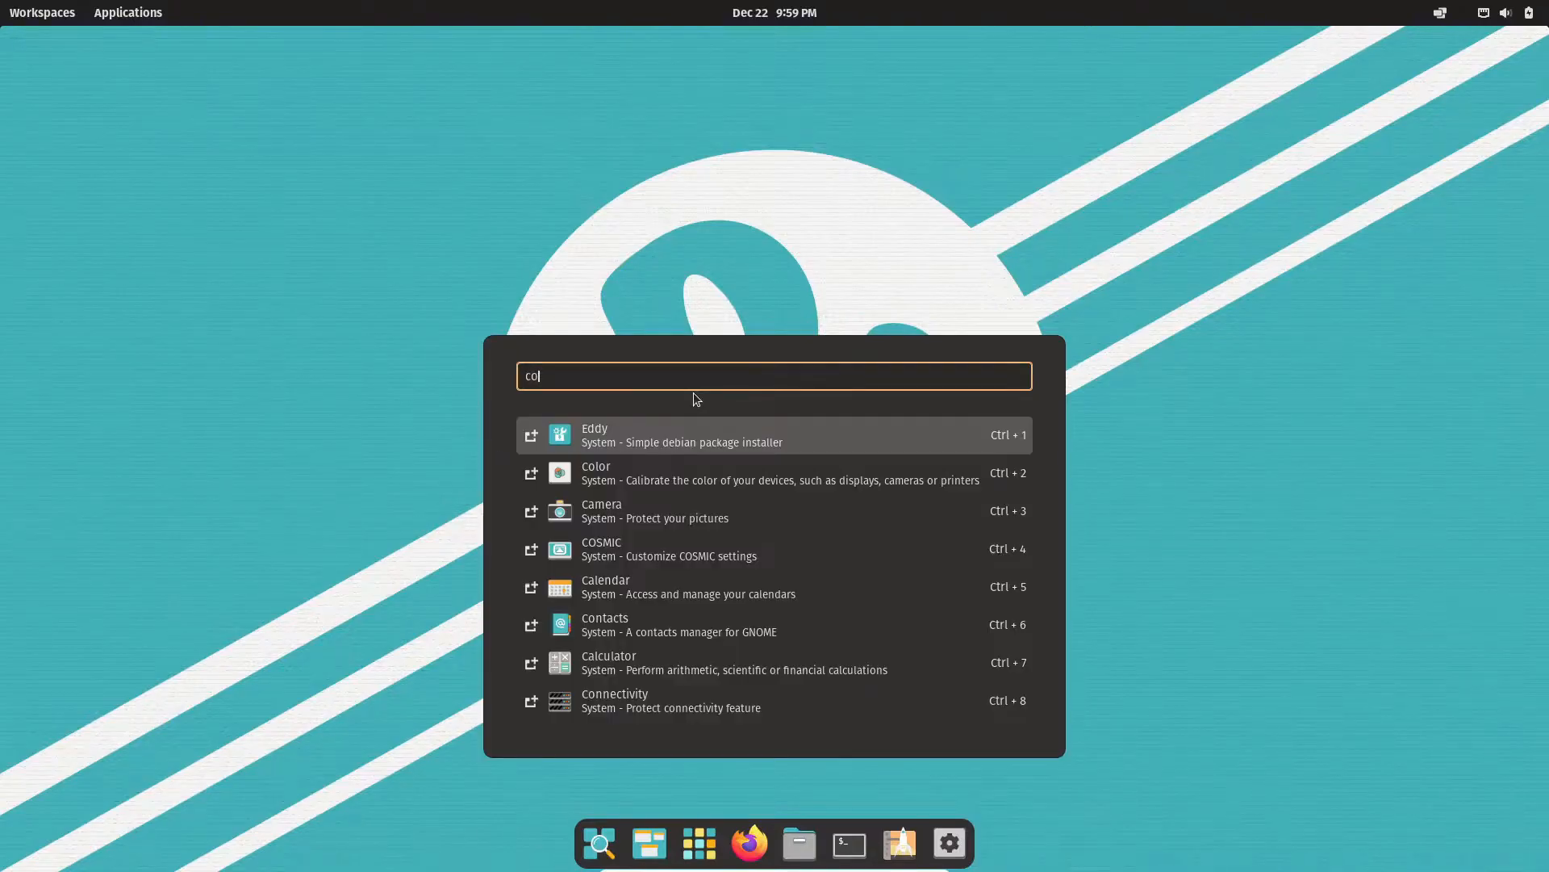
Clear the code, dark and display launcher searches and dismiss the launcher
key(BackSpace)
key(BackSpace)
key(BackSpace)
key(BackSpace)
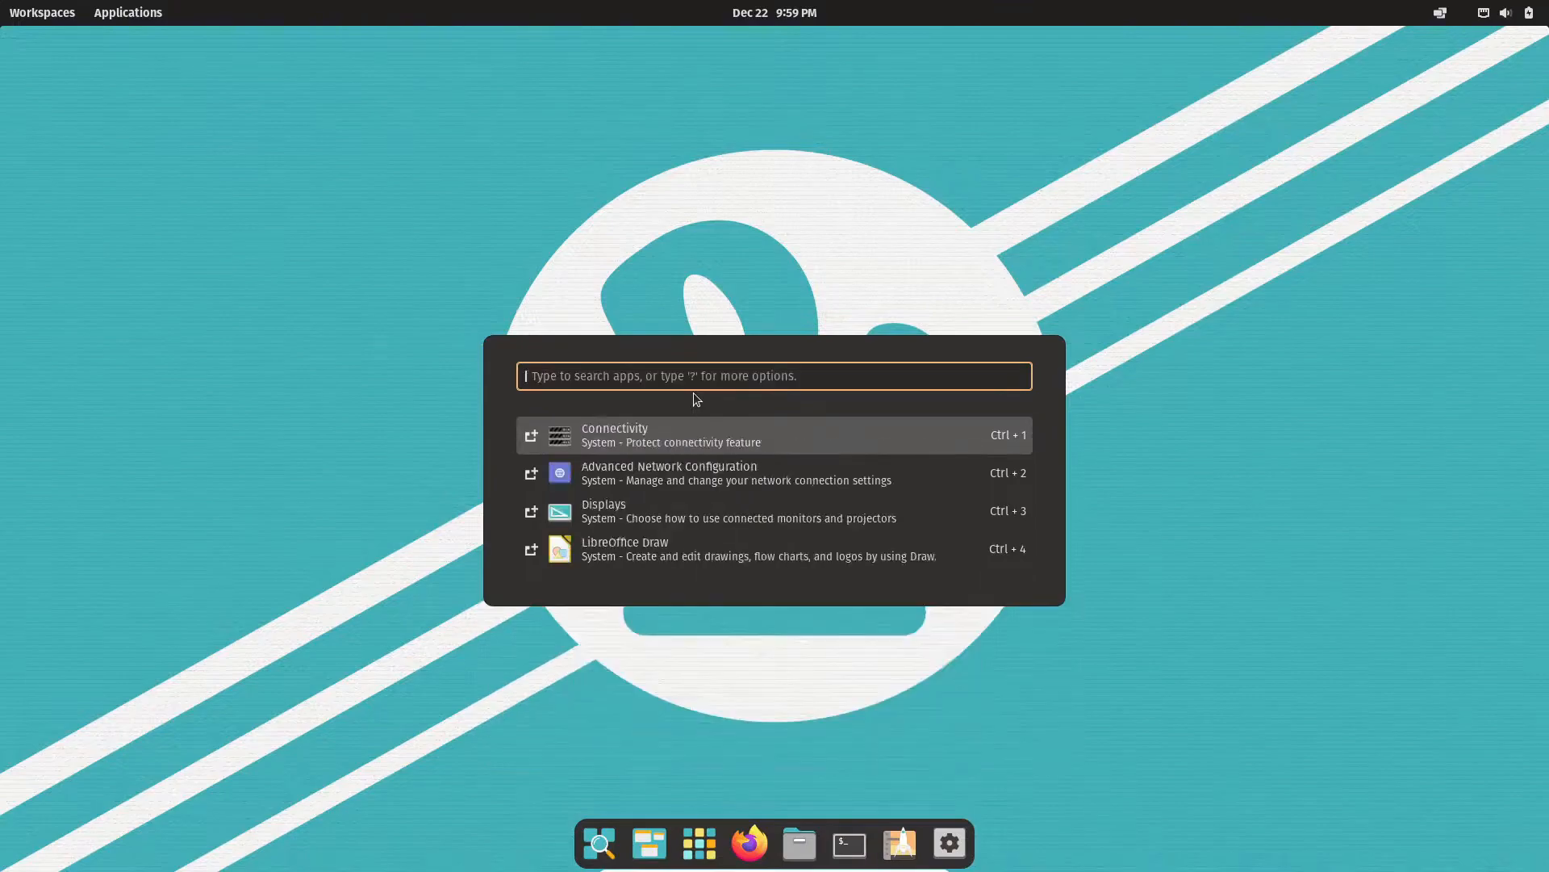
text(dark)
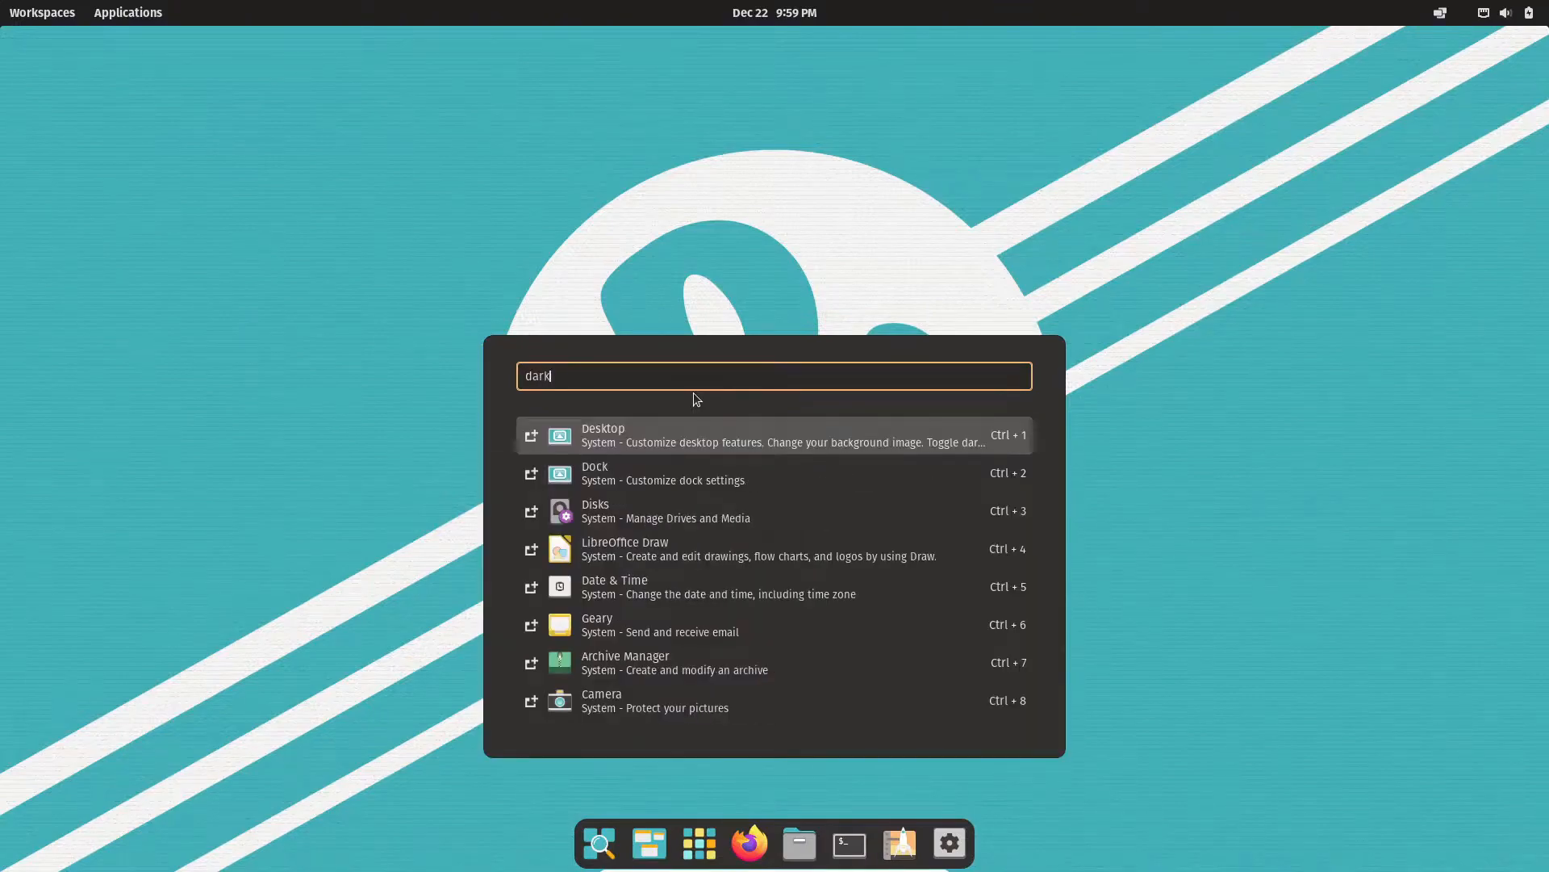
key(BackSpace)
key(BackSpace)
key(BackSpace)
key(BackSpace)
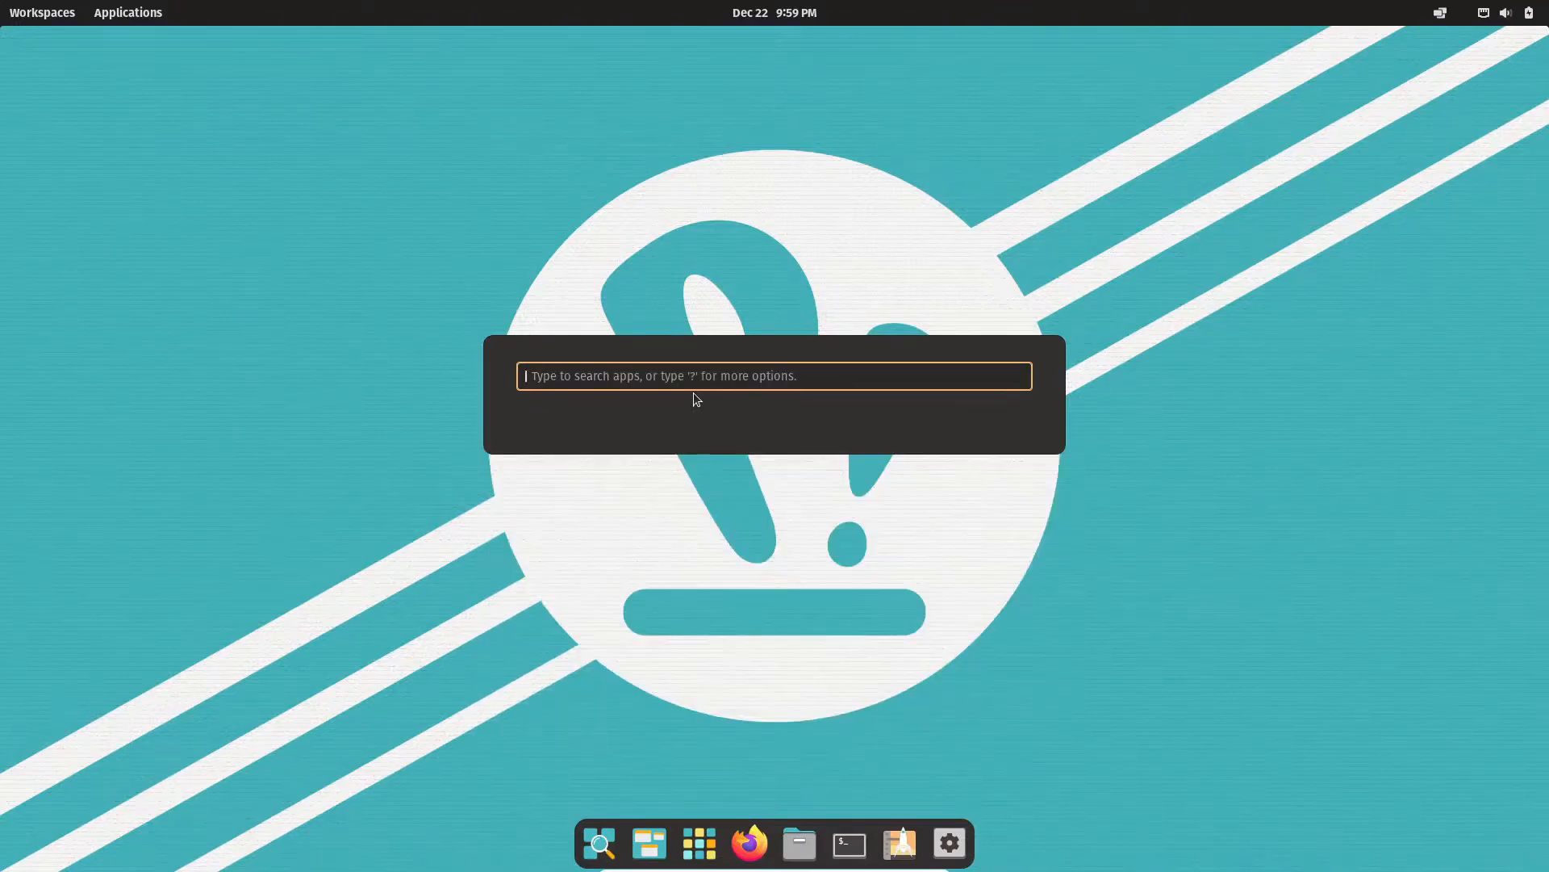
text(display)
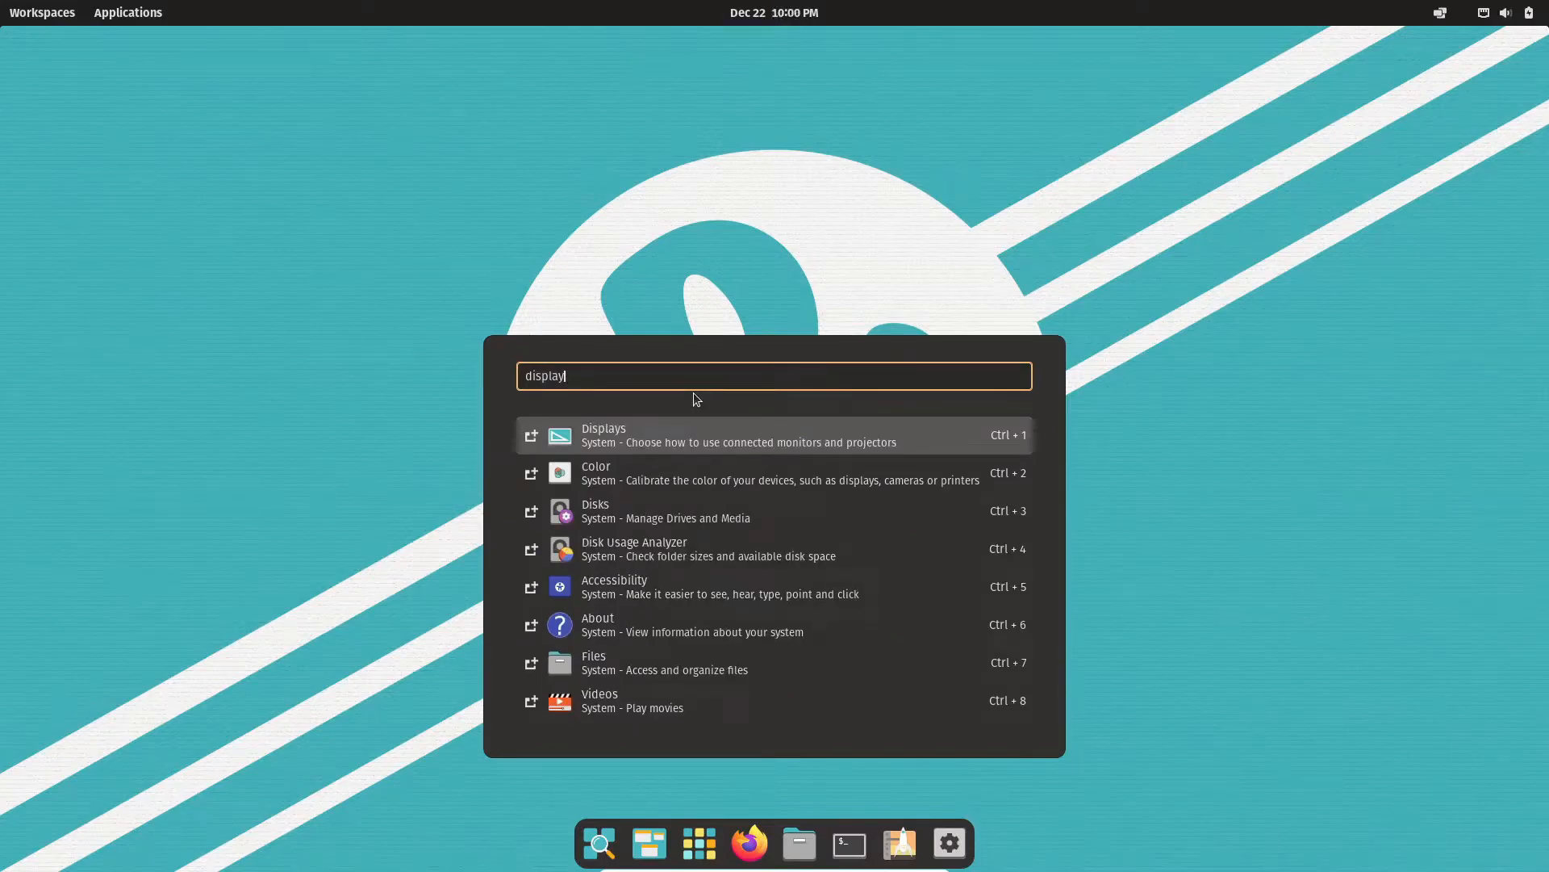
key(BackSpace)
key(BackSpace)
key(BackSpace)
key(BackSpace)
key(Escape)
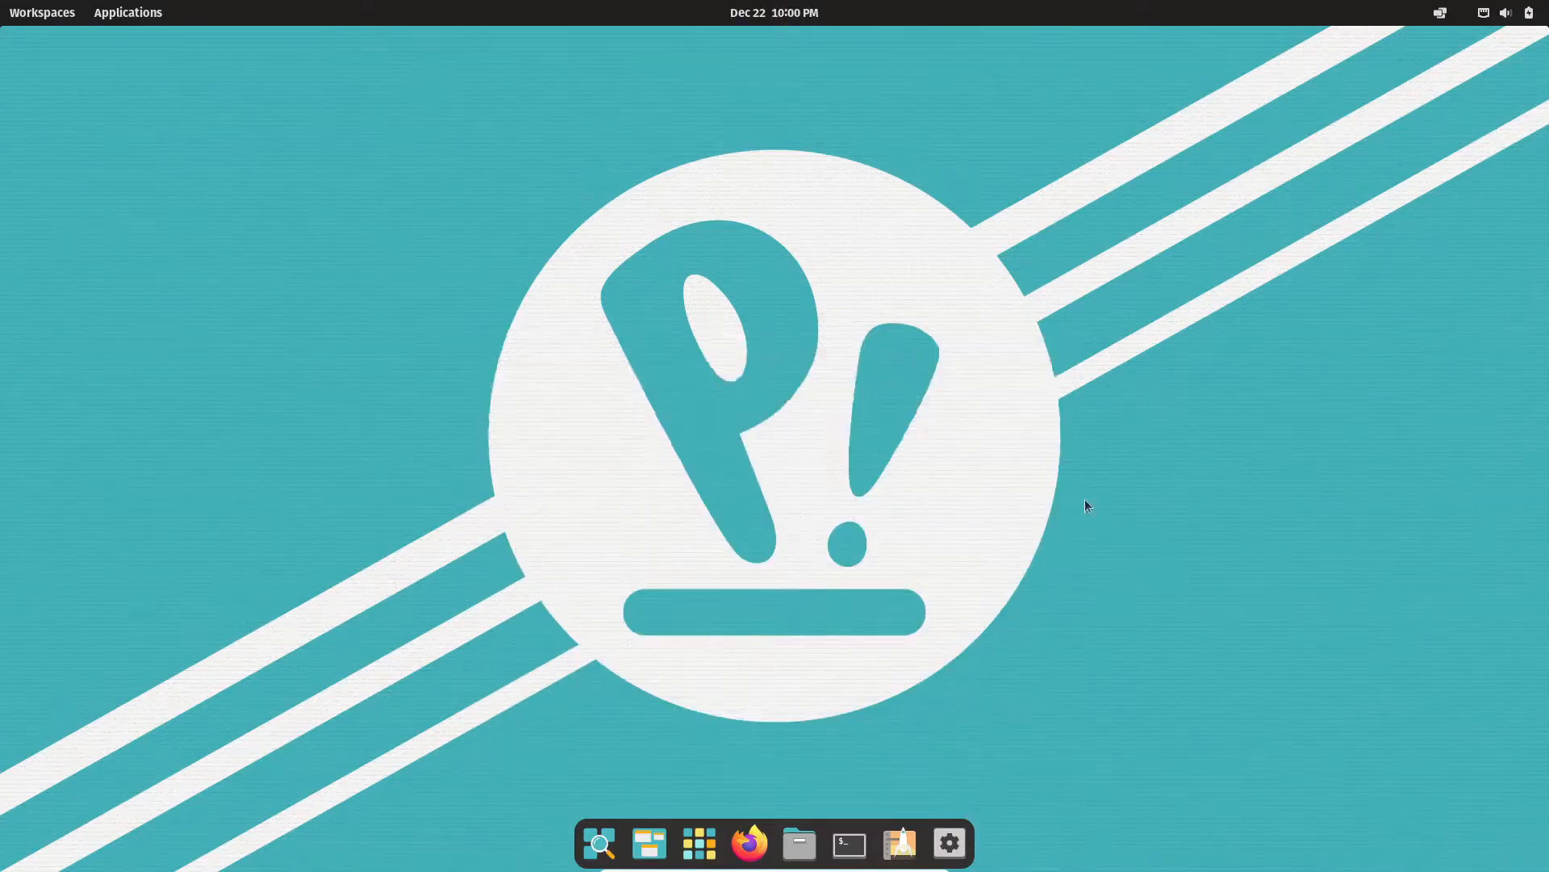
Launch Settings from the COSMIC application library
click(700, 842)
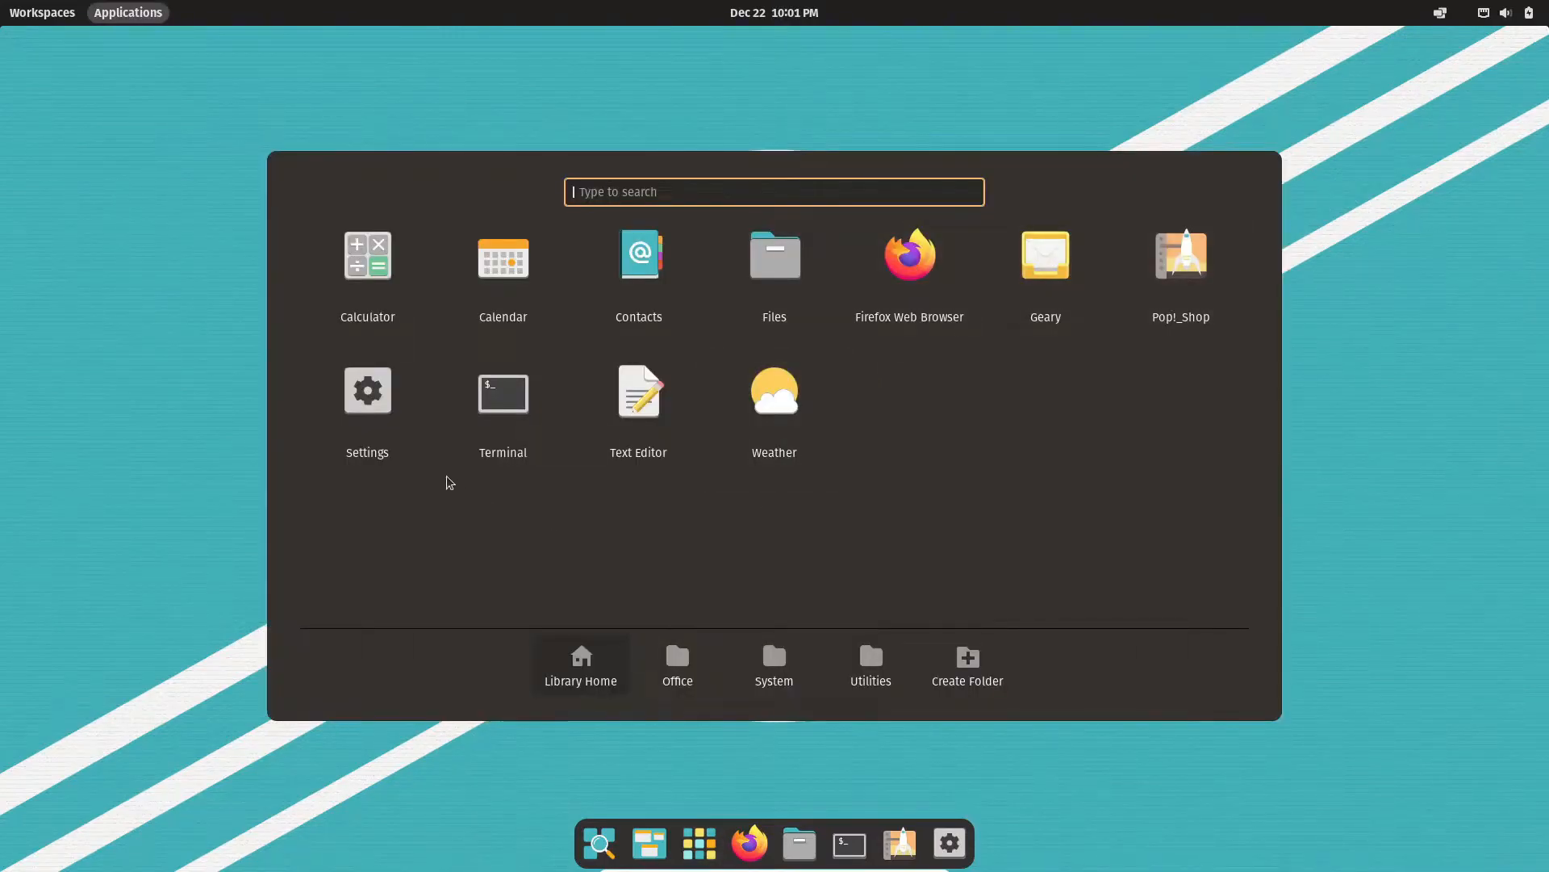
click(389, 408)
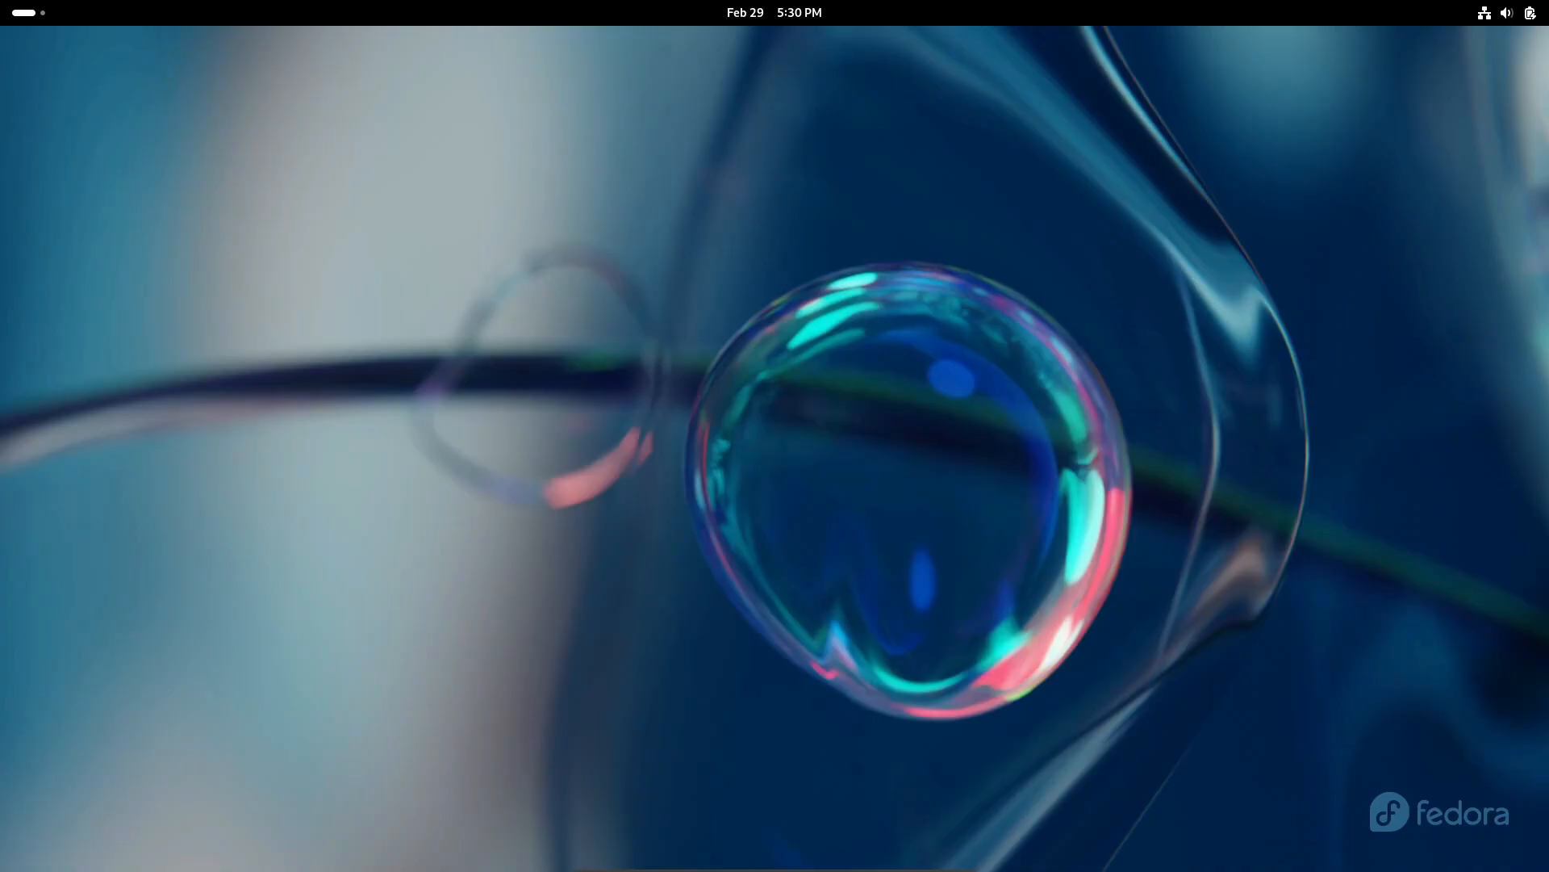